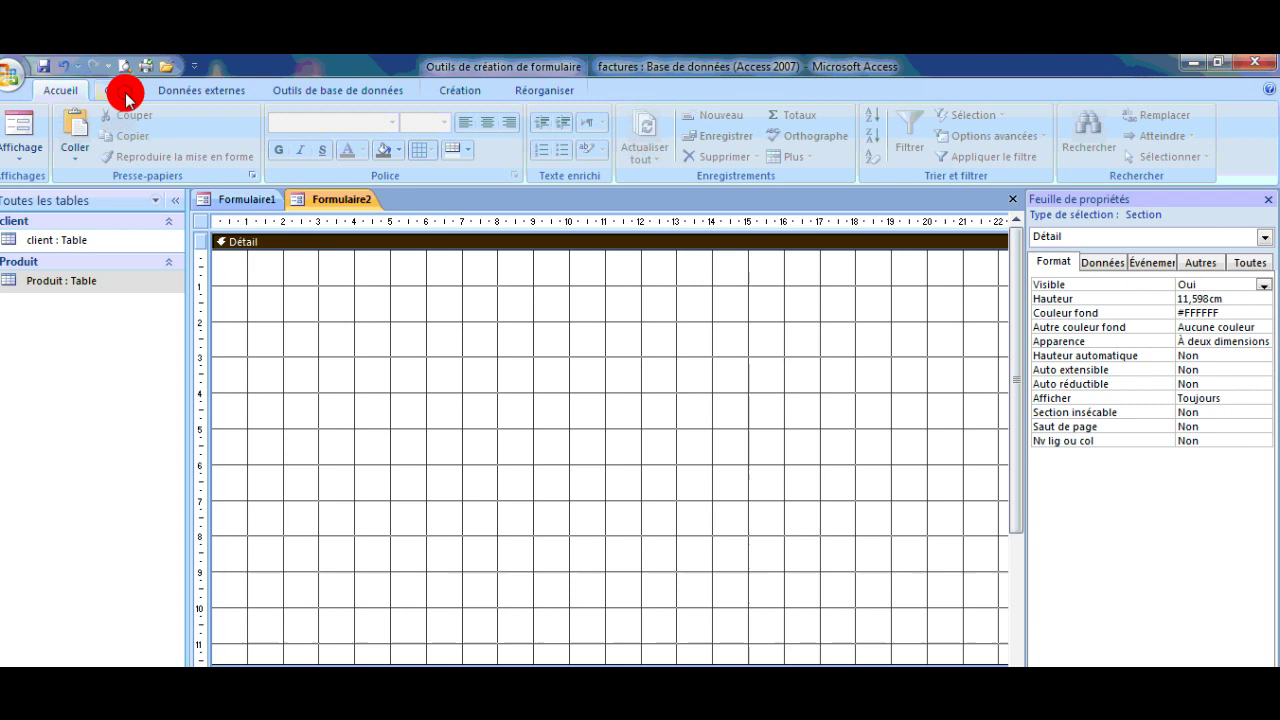
Create a new blank form in Design view and enlarge its Détail section to about 24 cm wide and 12.6 cm high
left_click(120, 91)
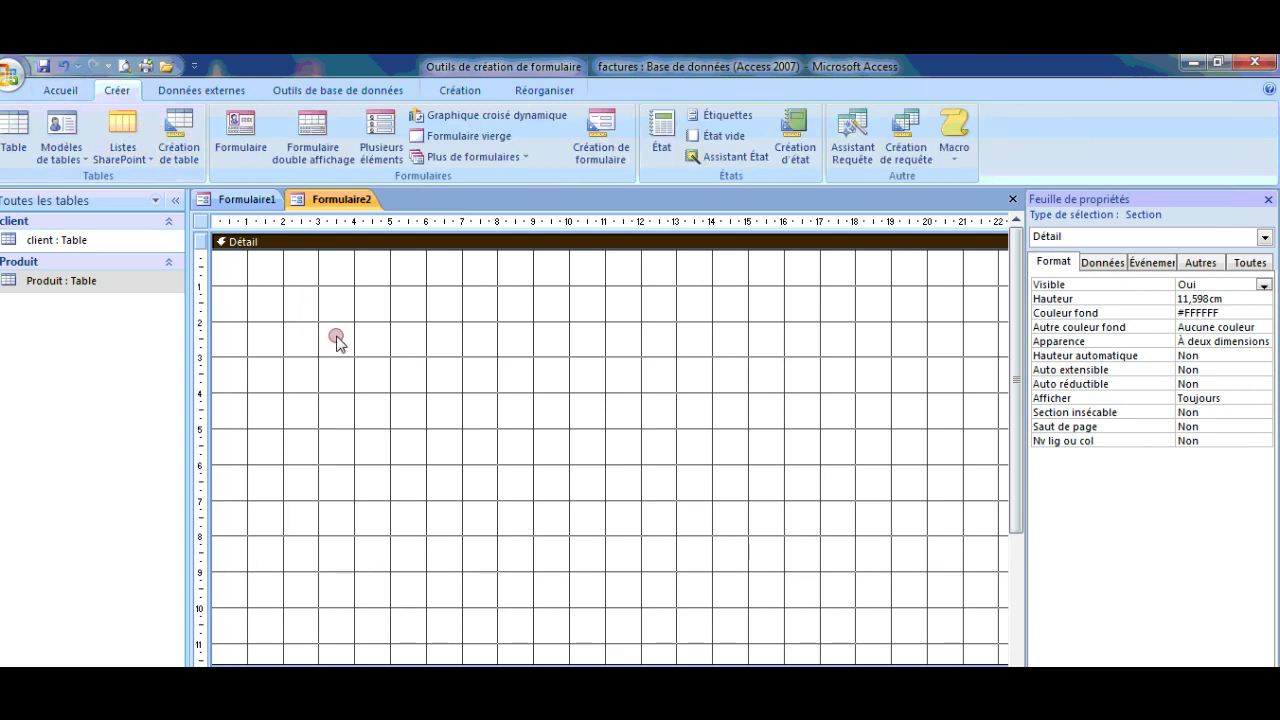
left_click(596, 130)
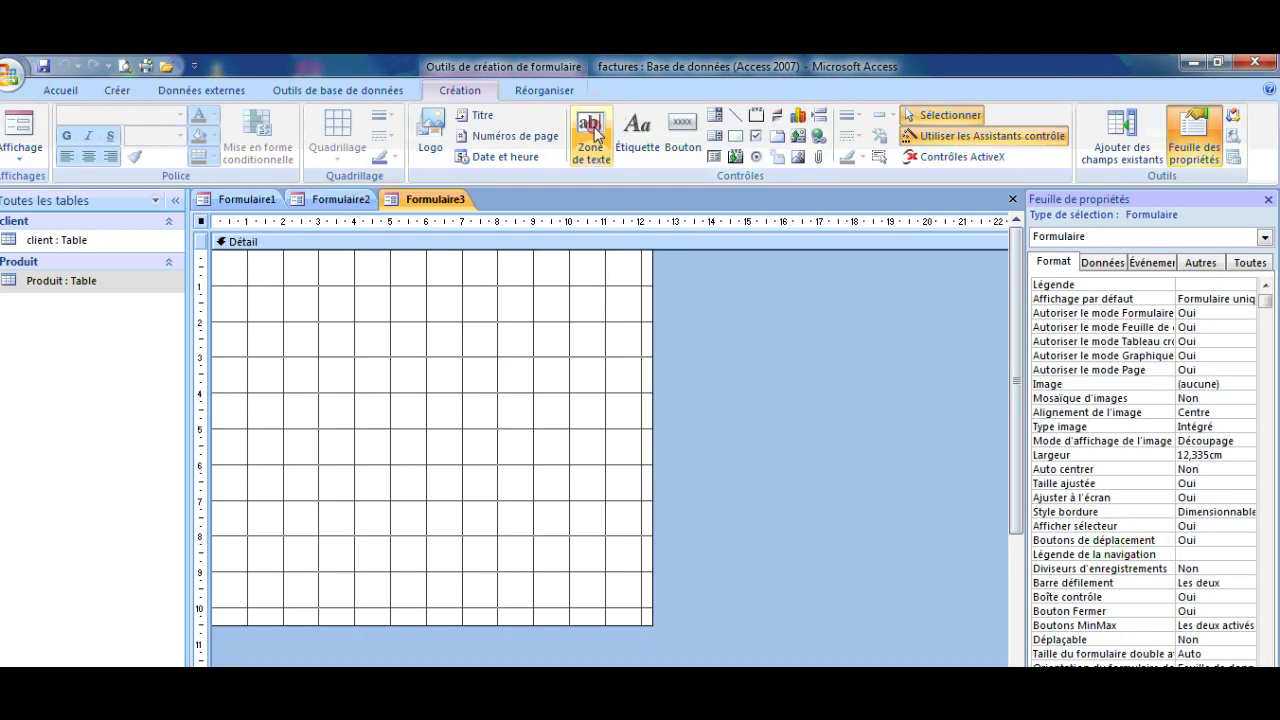
left_click(622, 456)
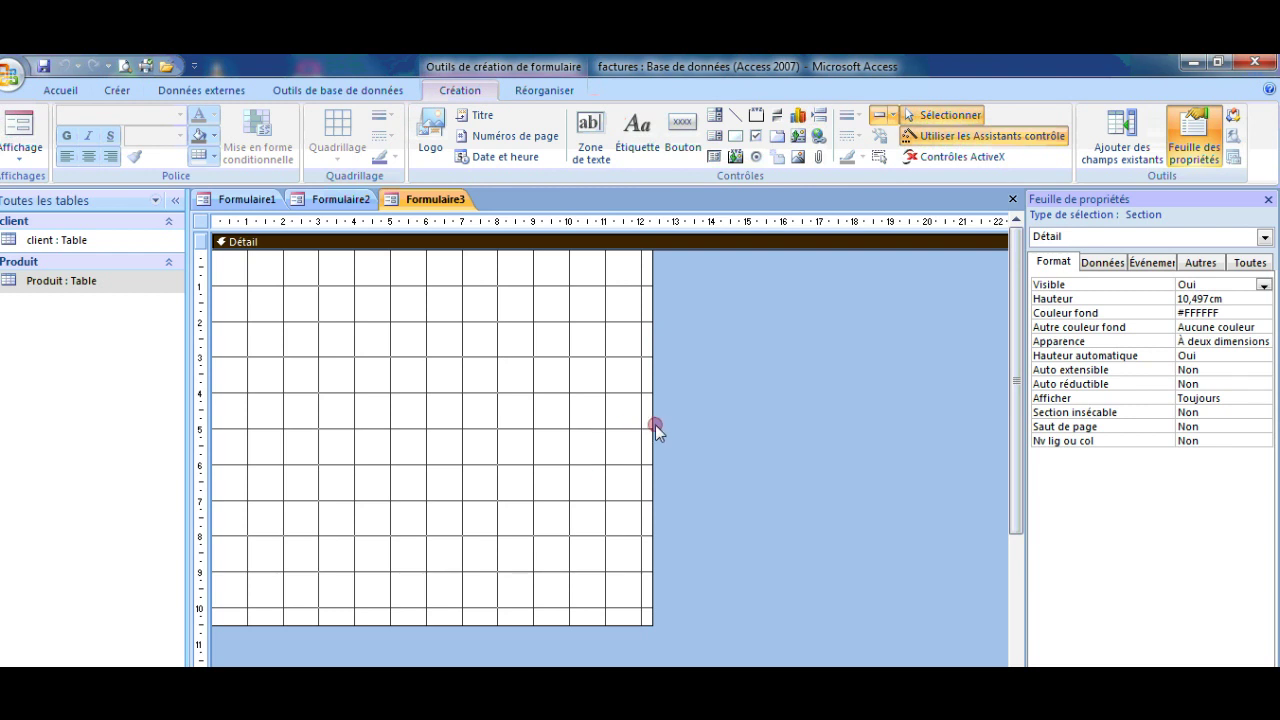
mouse_move(653, 428)
left_mouse_down()
mouse_move(1011, 491)
mouse_move(981, 487)
left_mouse_up()
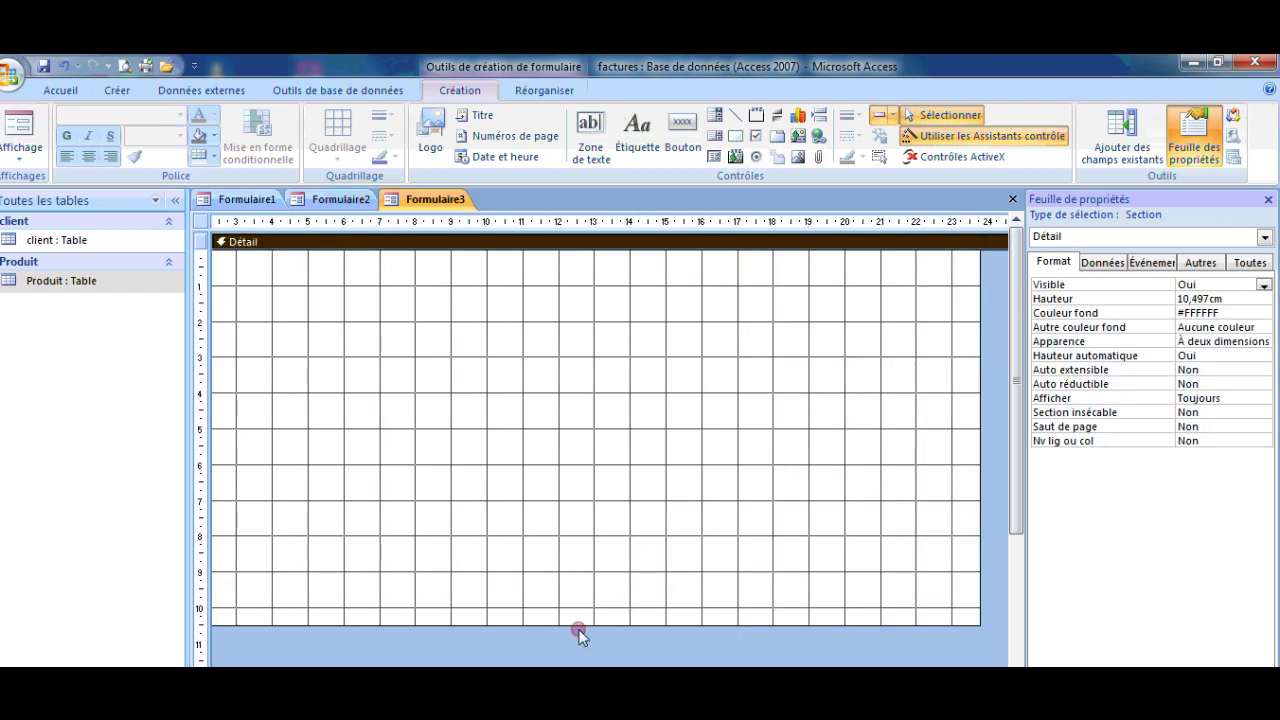
left_click_drag(578, 625, 579, 700)
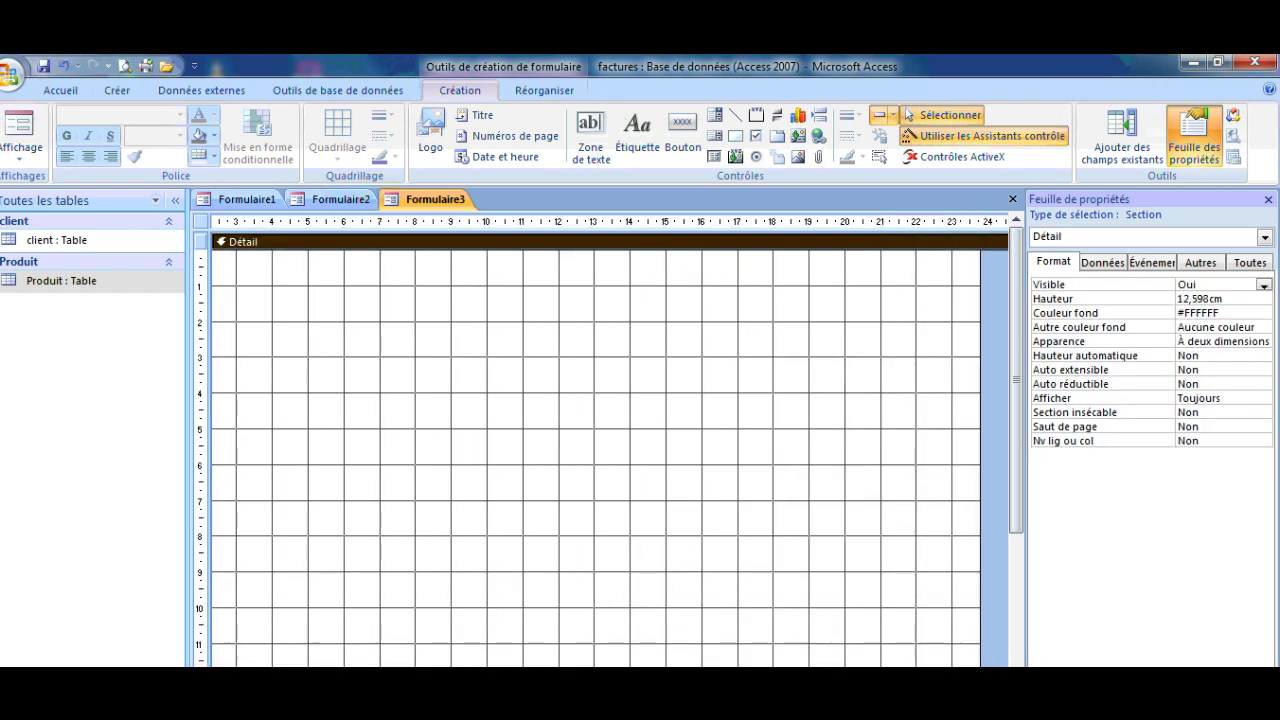
scroll(610, 458, "right", 5)
scroll(610, 458, "left", 6)
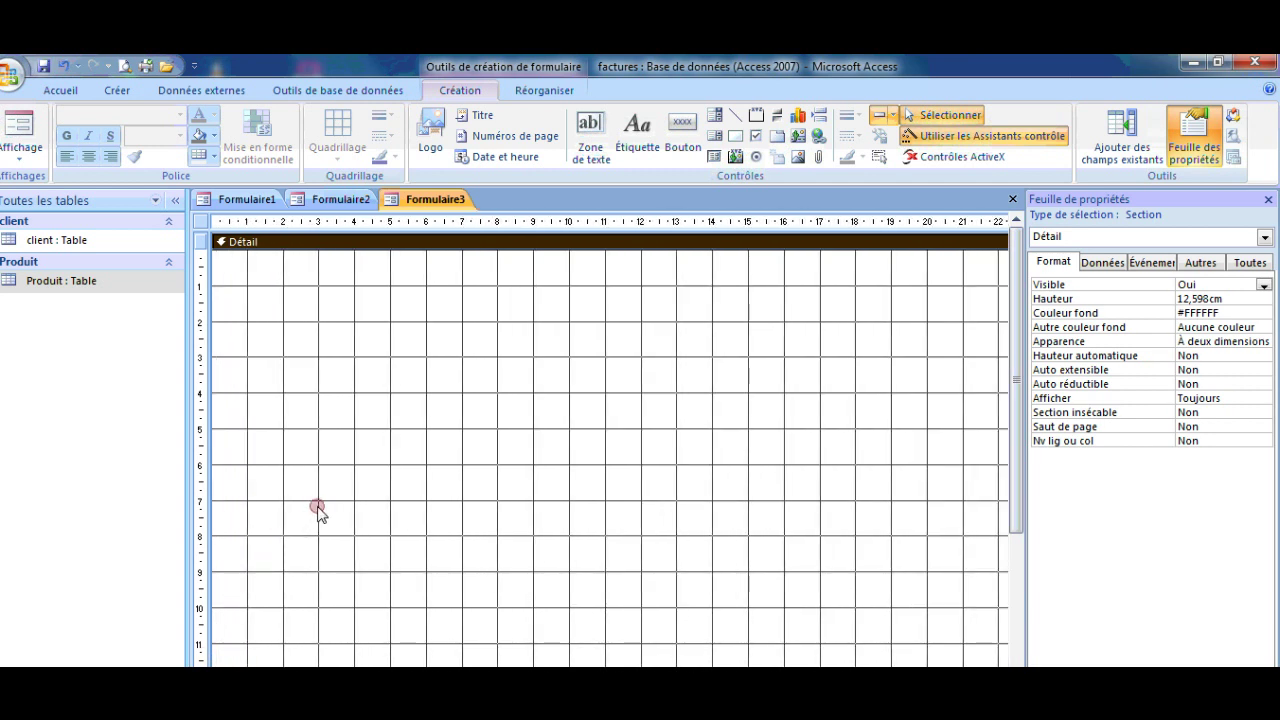
Place the id field of the client table in the form's Détail section, about 3 cm across and 2.5 cm down
left_click(1124, 150)
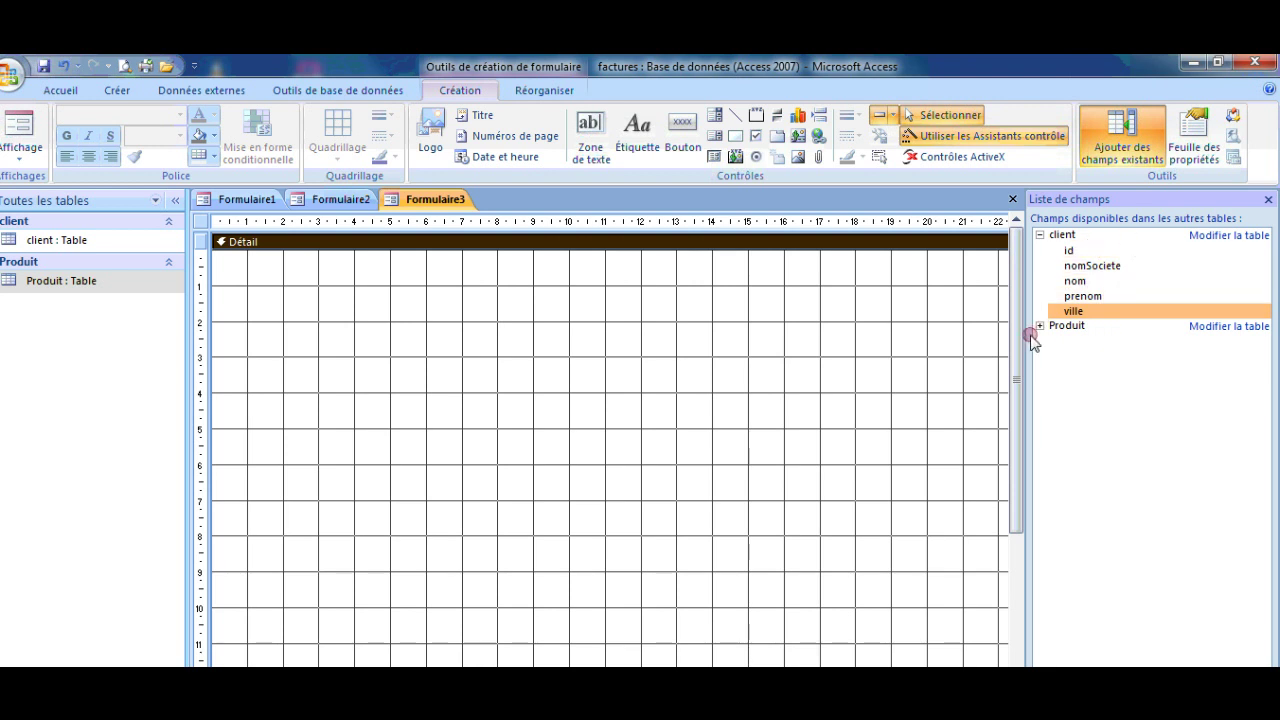
left_click(1078, 255)
left_click_drag(946, 251, 319, 335)
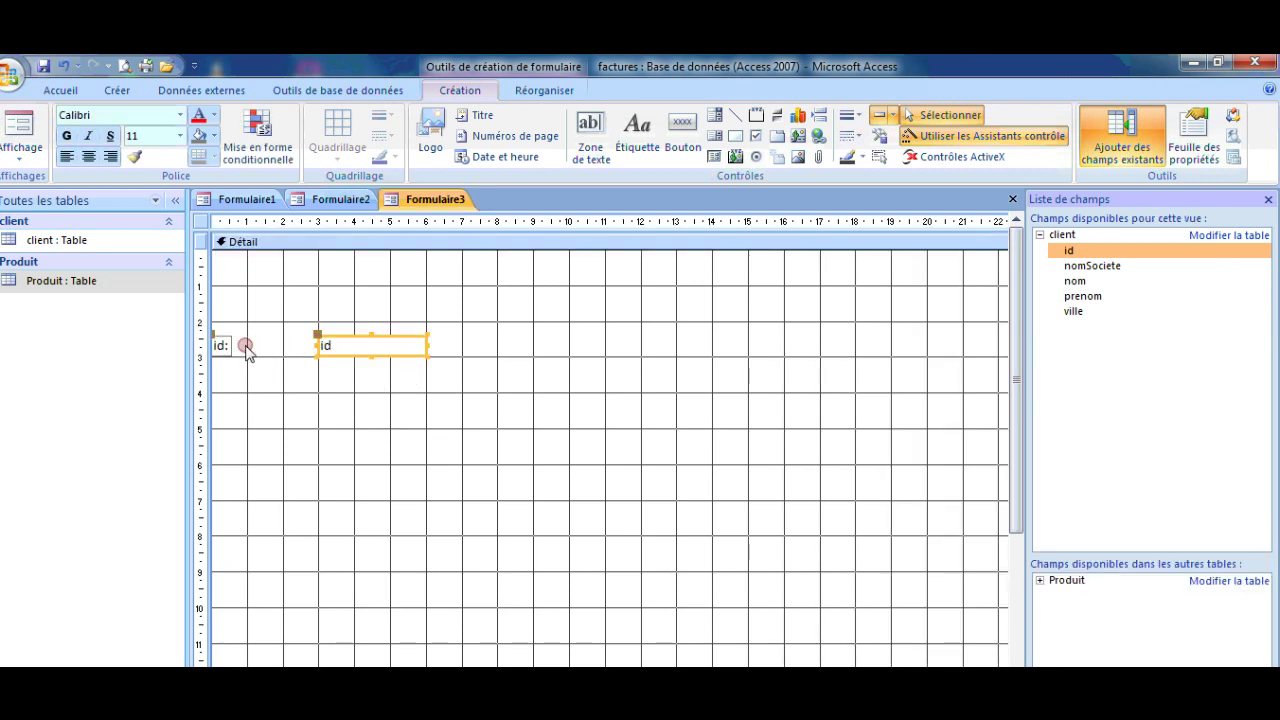
Resize the id text box to span about 7 to 14 cm horizontally and 2 to 3 cm vertically
left_click_drag(427, 345, 710, 370)
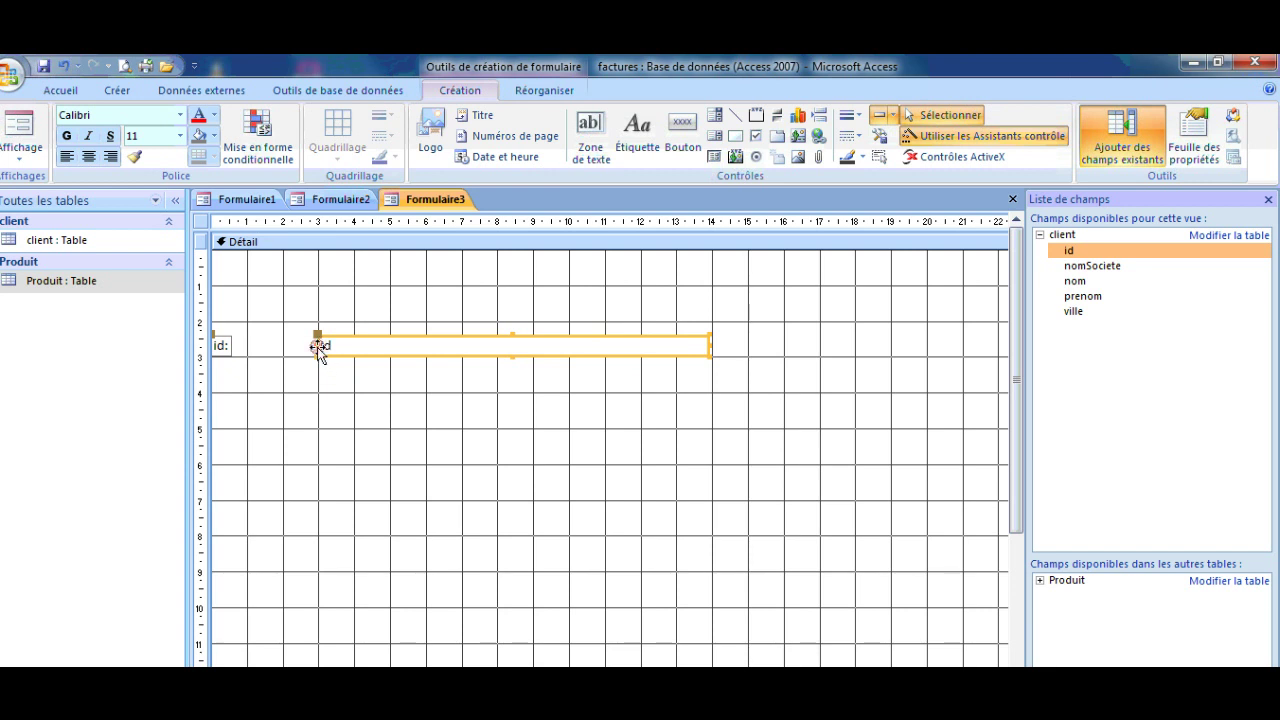
left_click_drag(317, 347, 458, 363)
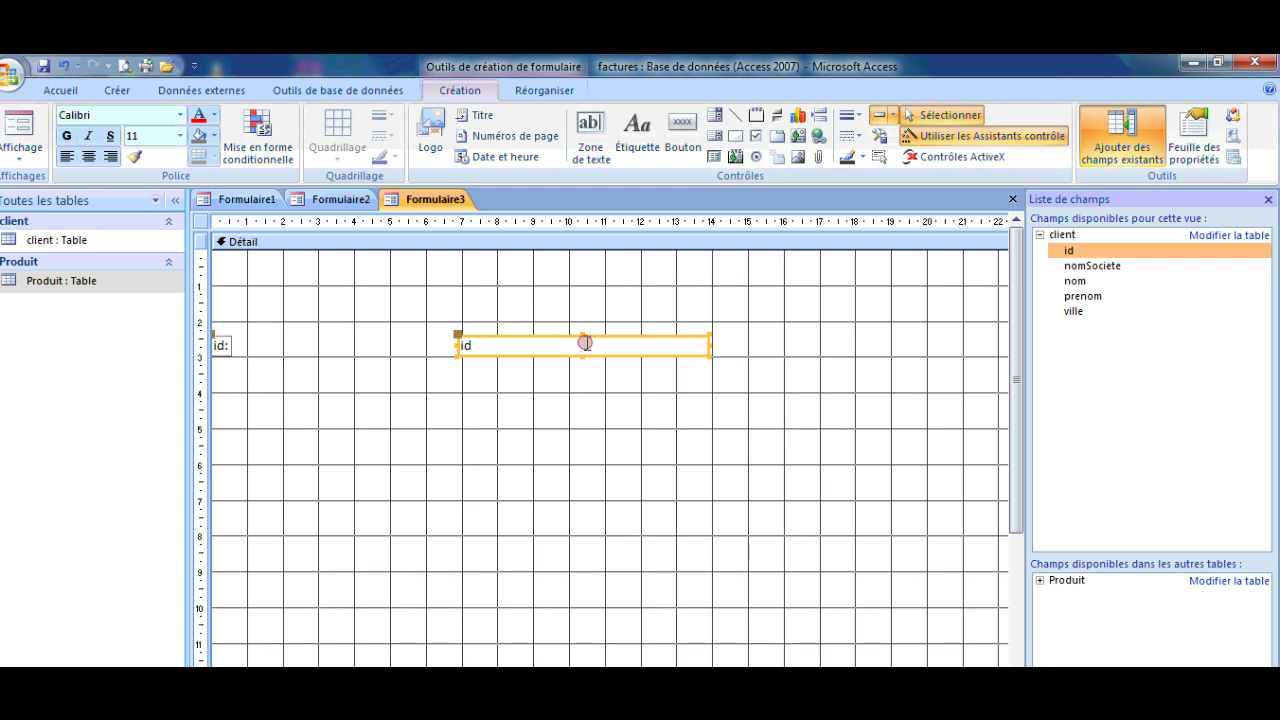
left_click_drag(581, 335, 581, 321)
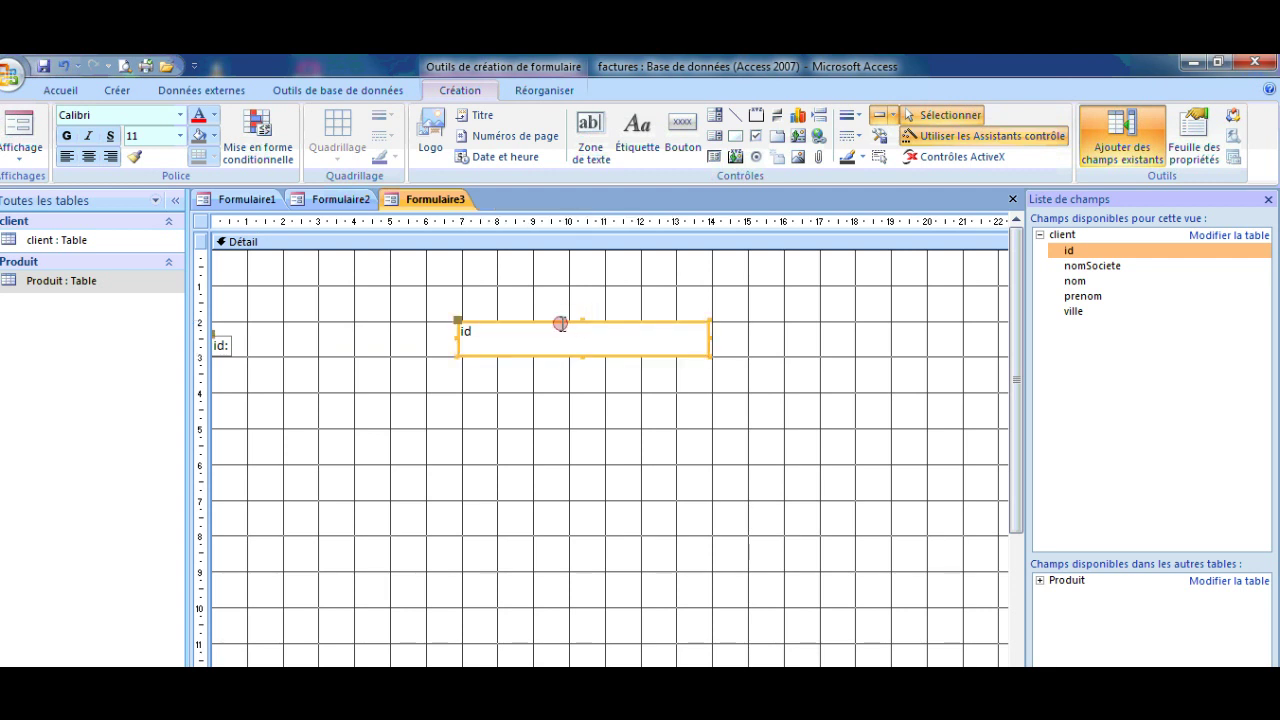
Try to move the id label inward on the form, and undo the move
left_click(222, 345)
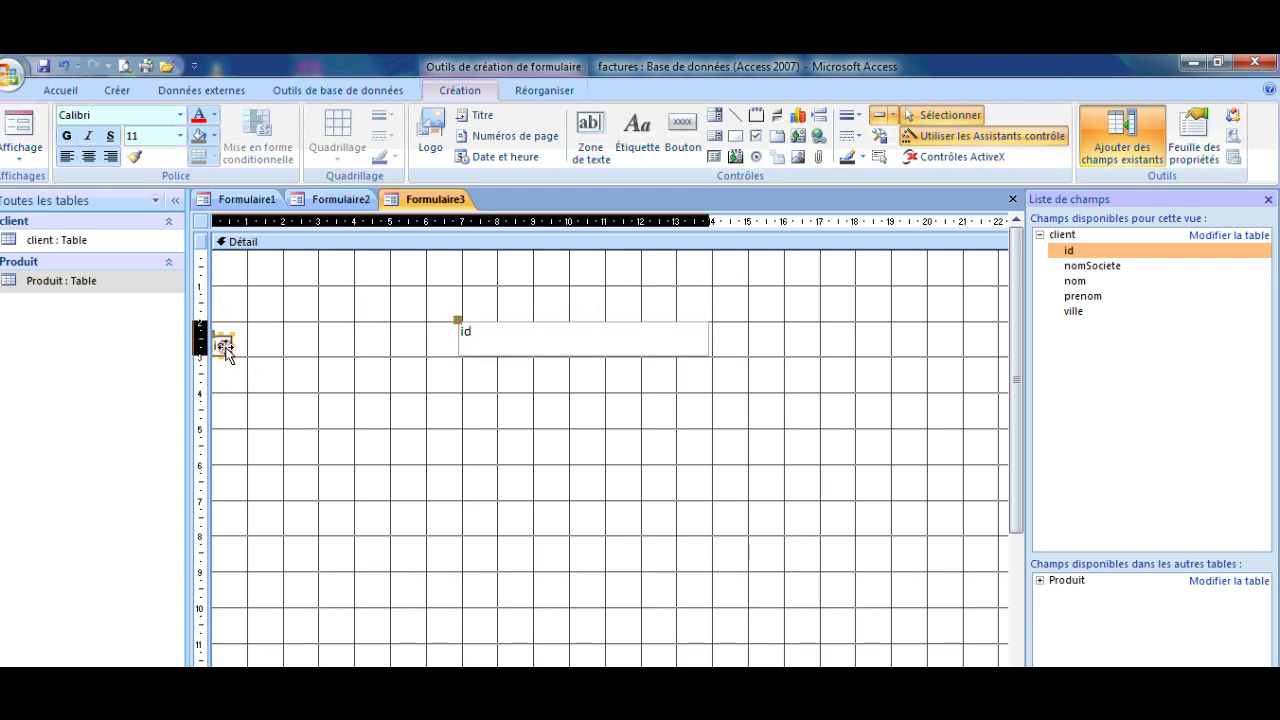
left_click(225, 345)
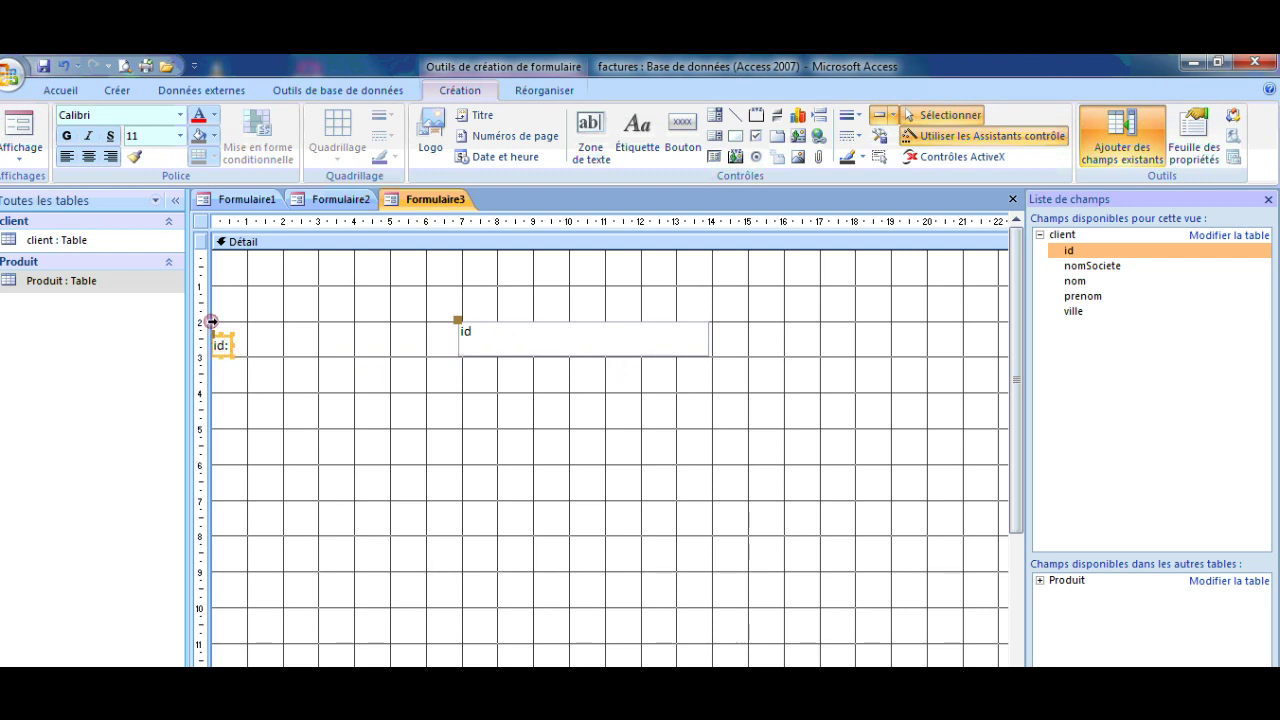
left_click_drag(222, 345, 244, 340)
left_click(366, 353)
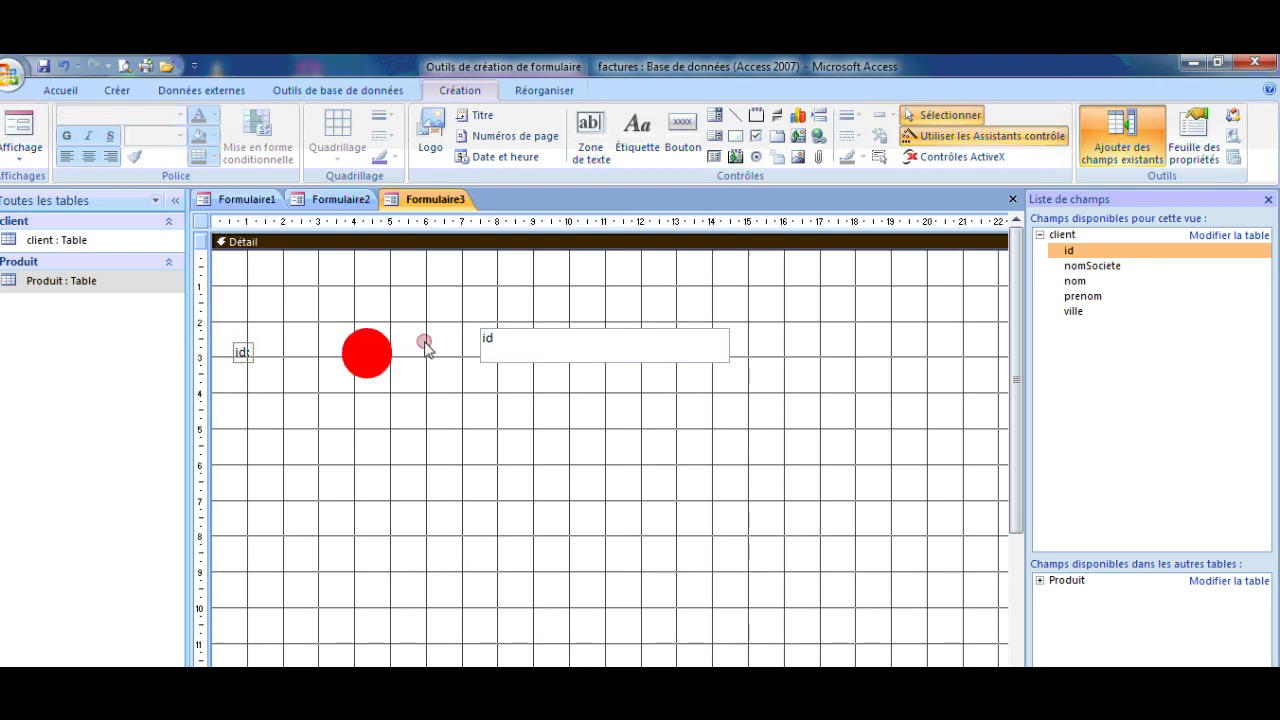
left_click(502, 344)
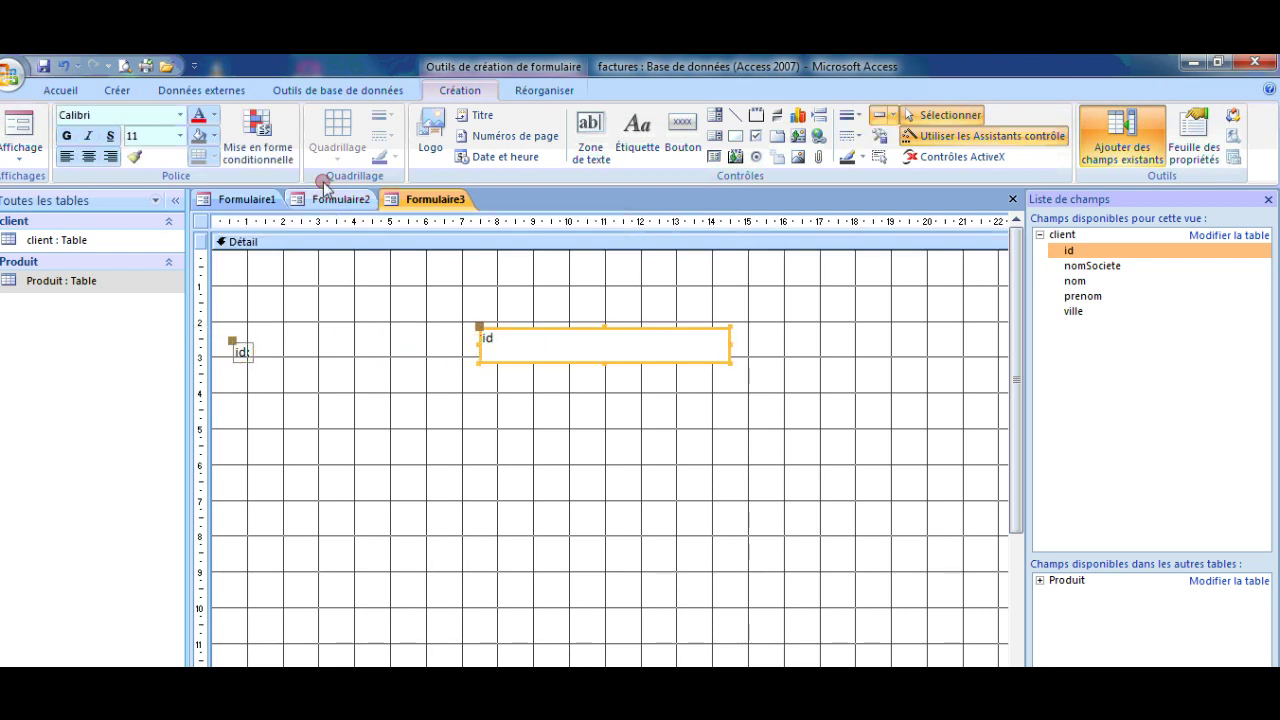
left_click(70, 67)
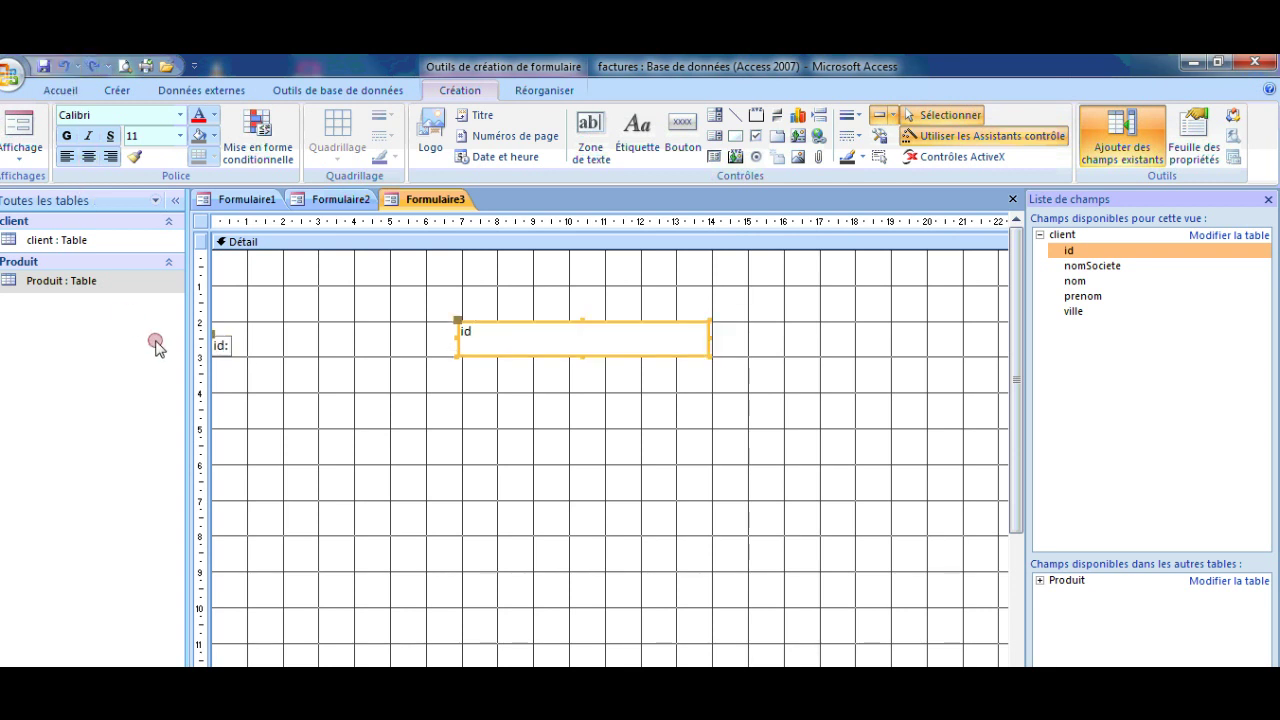
Move and resize the id label to span about 1 to 5 cm horizontally and 2 to 3 cm vertically
left_click(221, 345)
left_click_drag(228, 344, 340, 346)
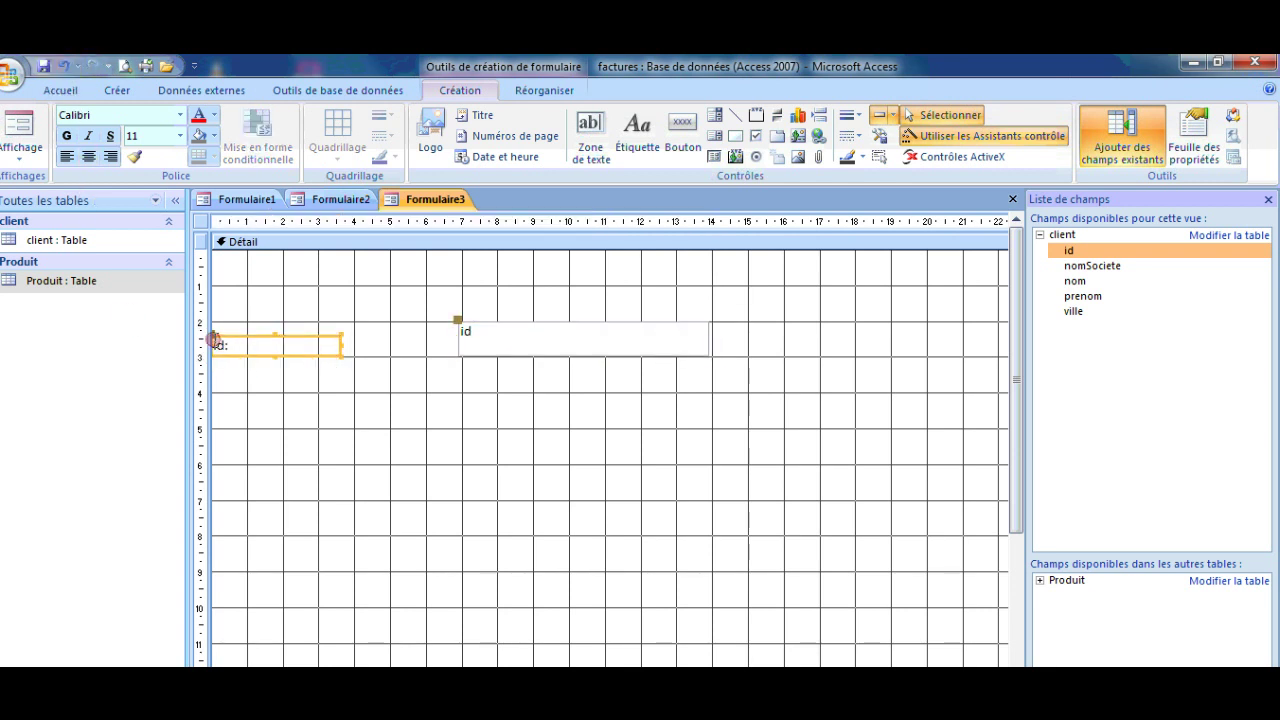
left_click_drag(213, 333, 253, 337)
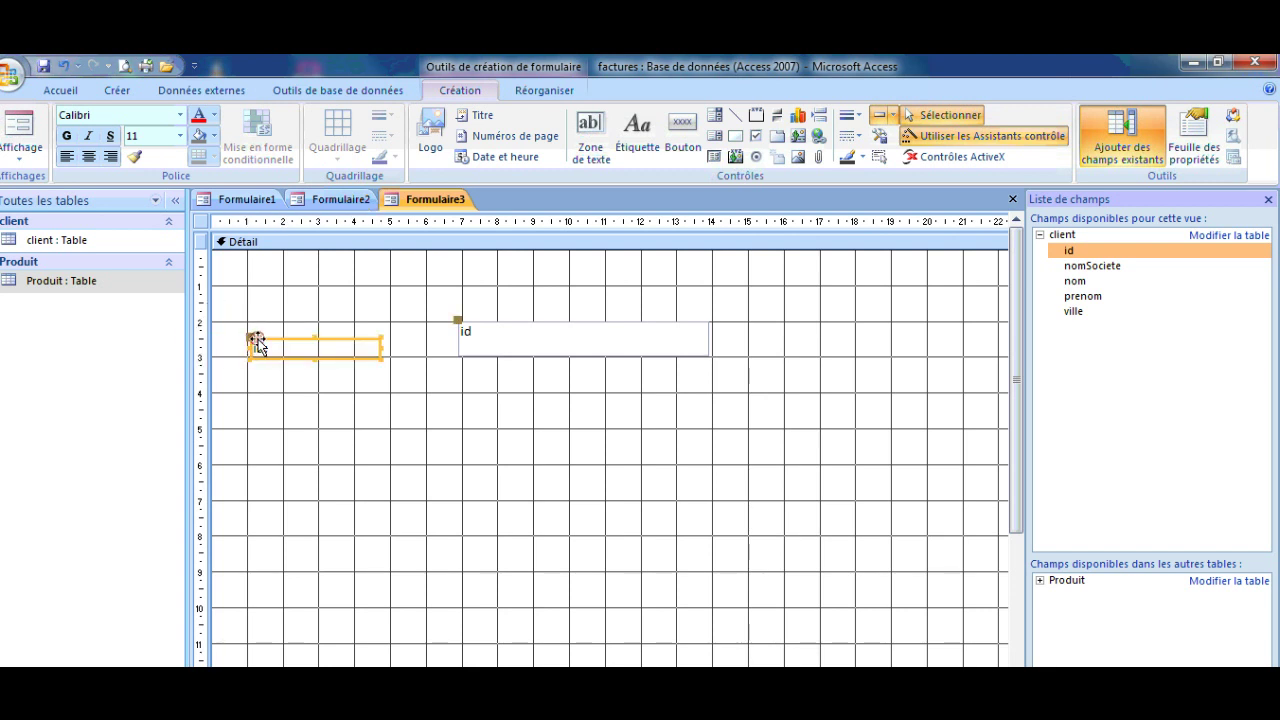
left_click_drag(312, 334, 247, 336)
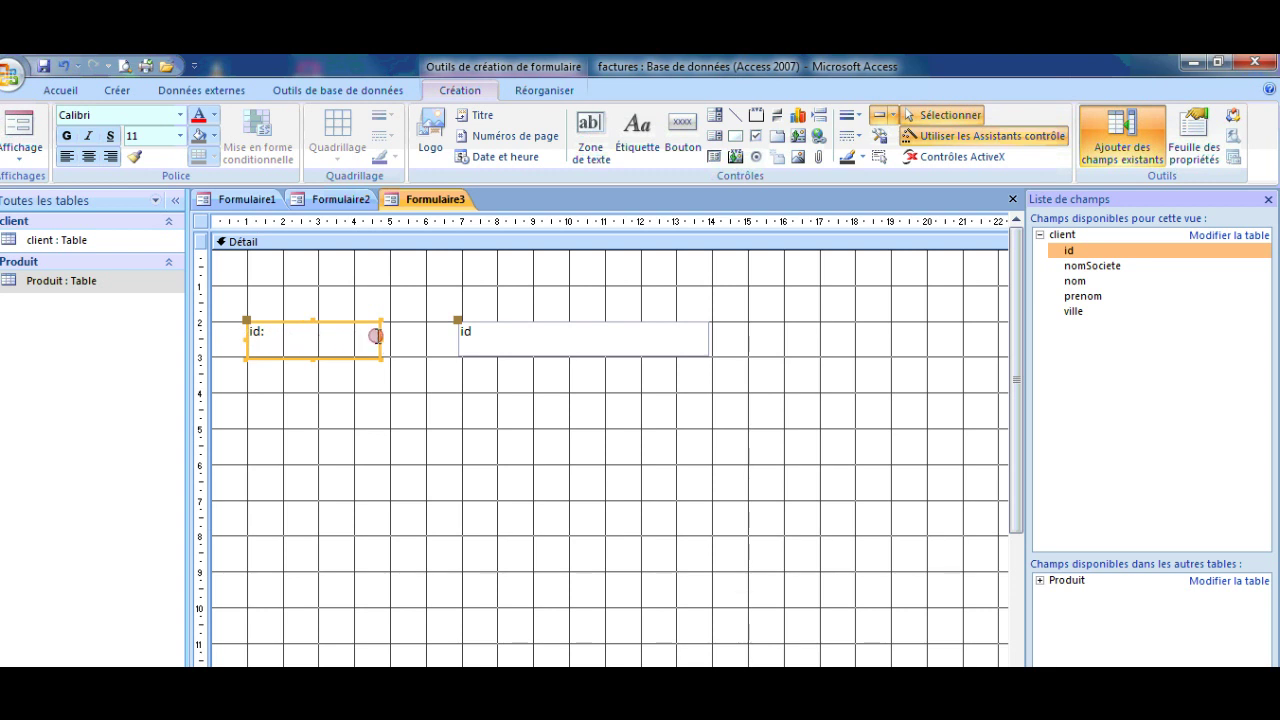
left_click_drag(380, 336, 390, 341)
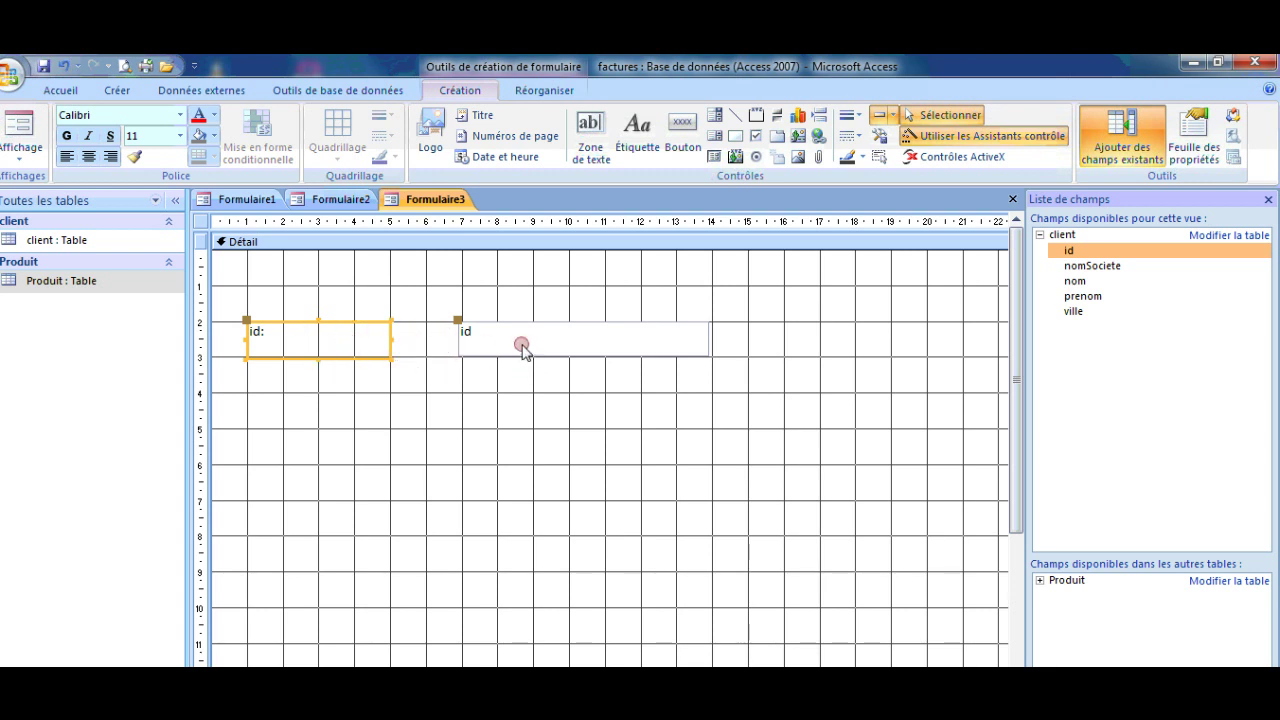
Select the id label's text and start the on-screen annotation tool
left_click(266, 333)
double_click(258, 331)
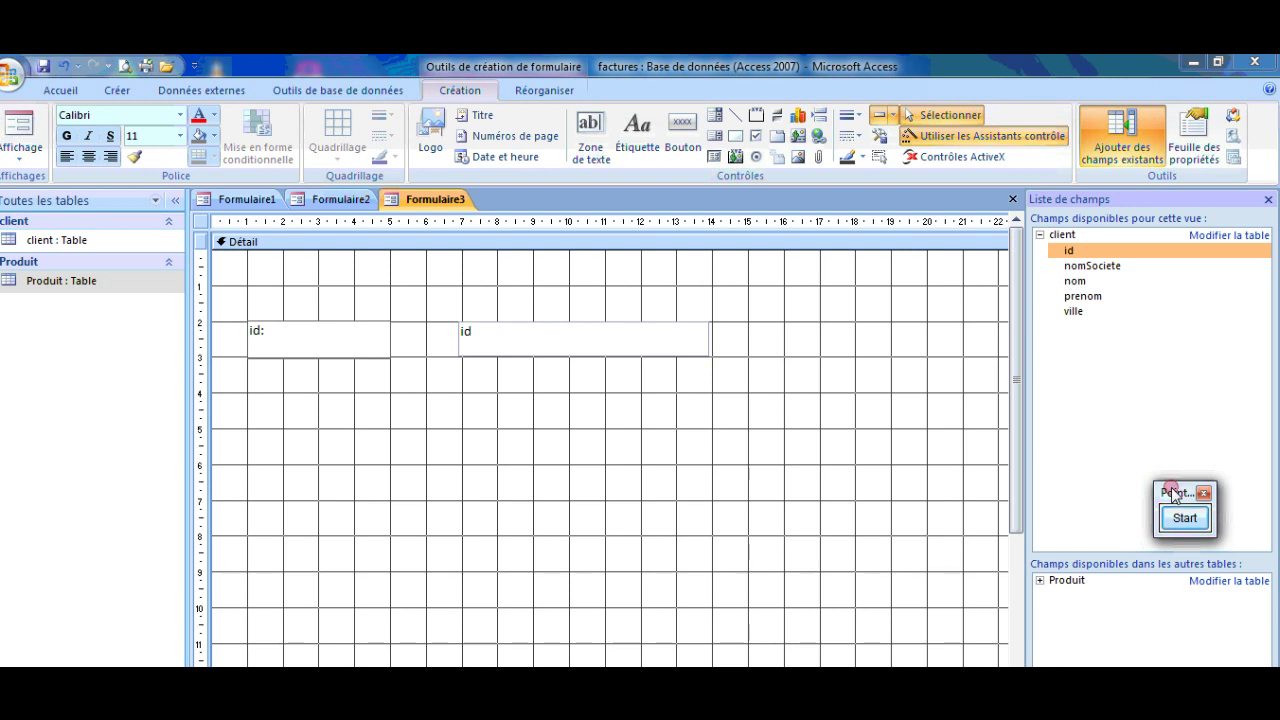
left_click_drag(1172, 488, 1172, 541)
left_click(1178, 572)
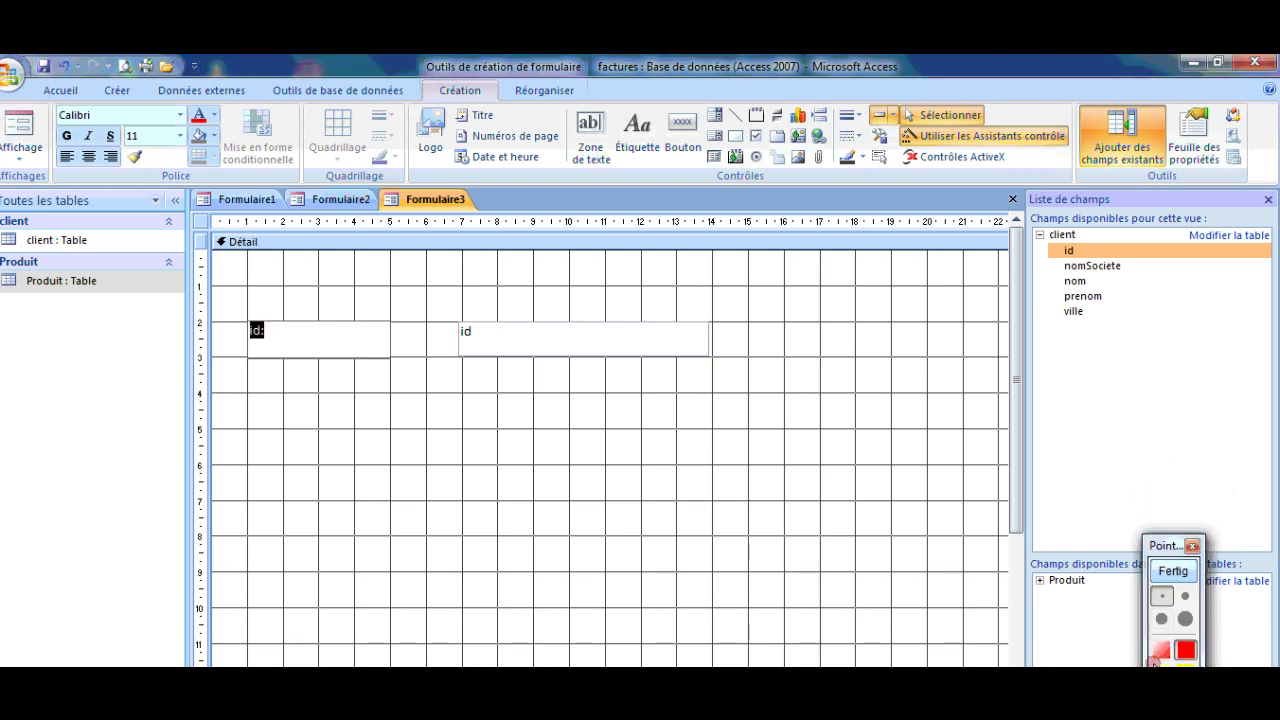
mouse_move(1168, 543)
left_mouse_down()
mouse_move(1196, 462)
mouse_move(1198, 371)
left_mouse_up()
left_click(1201, 642)
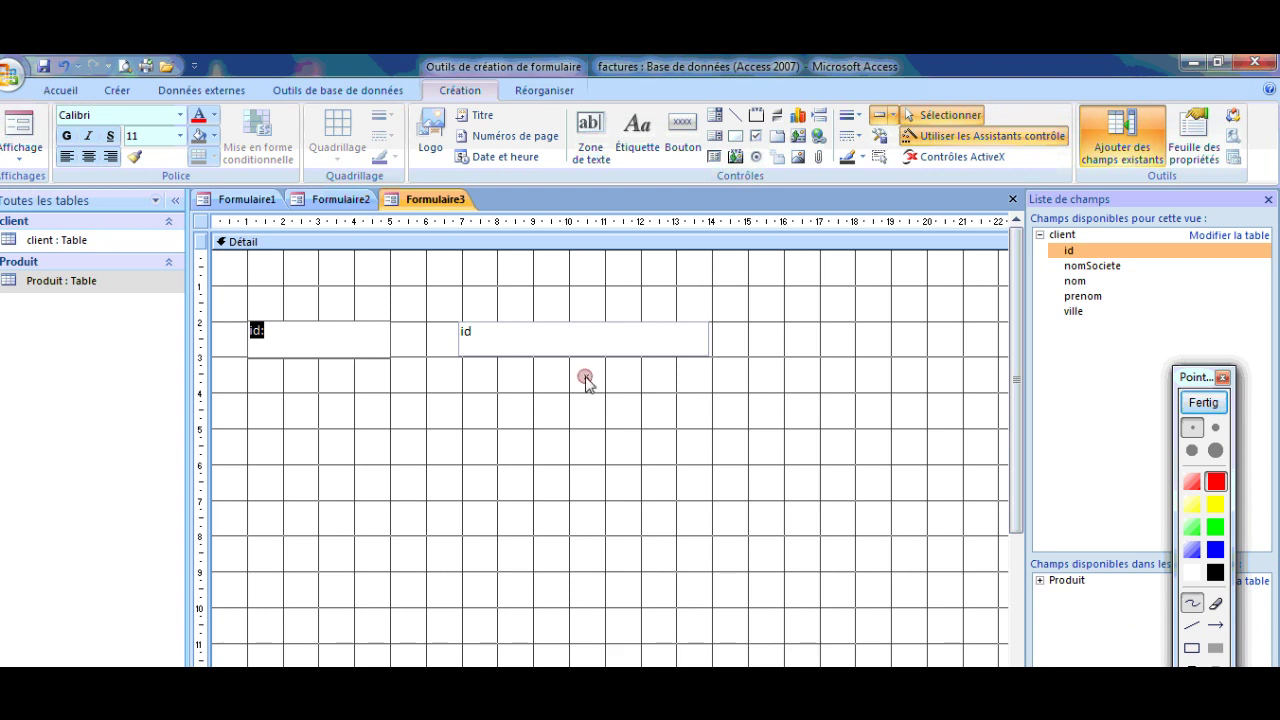
Mark the id label with a green check and the id text box with a check and red crosses, and end the annotation
left_click(554, 345)
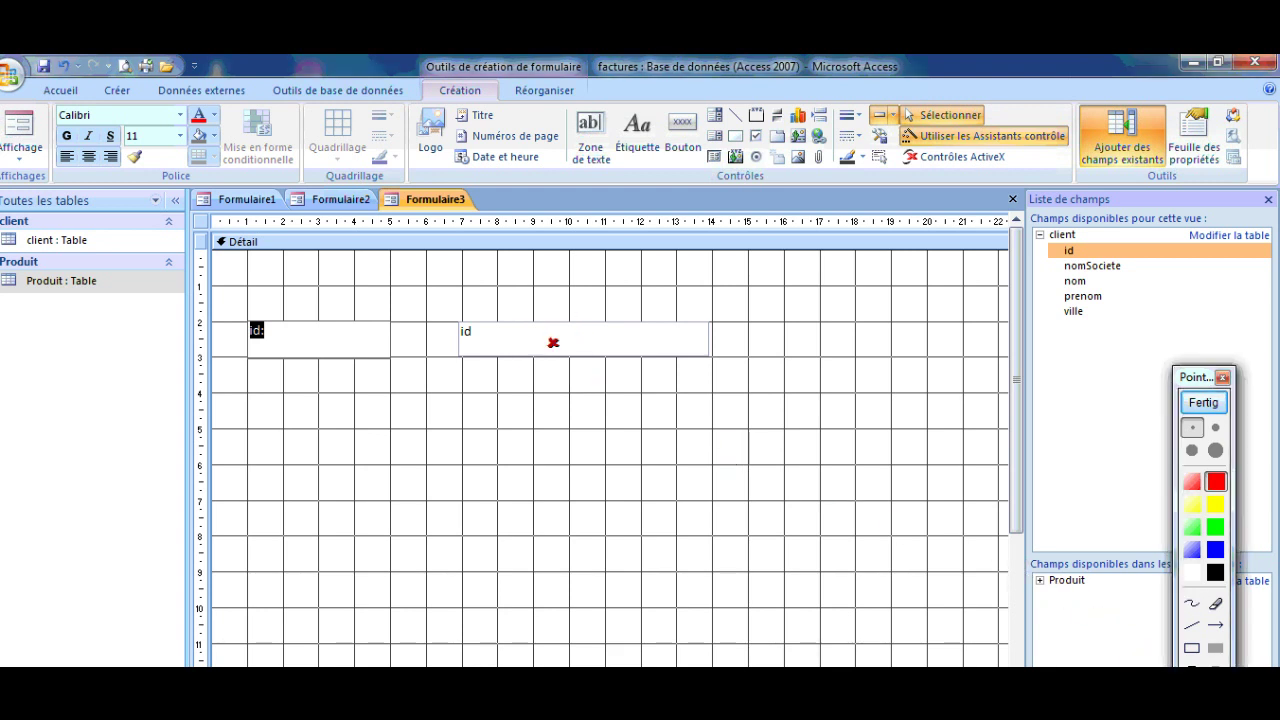
left_click(300, 333)
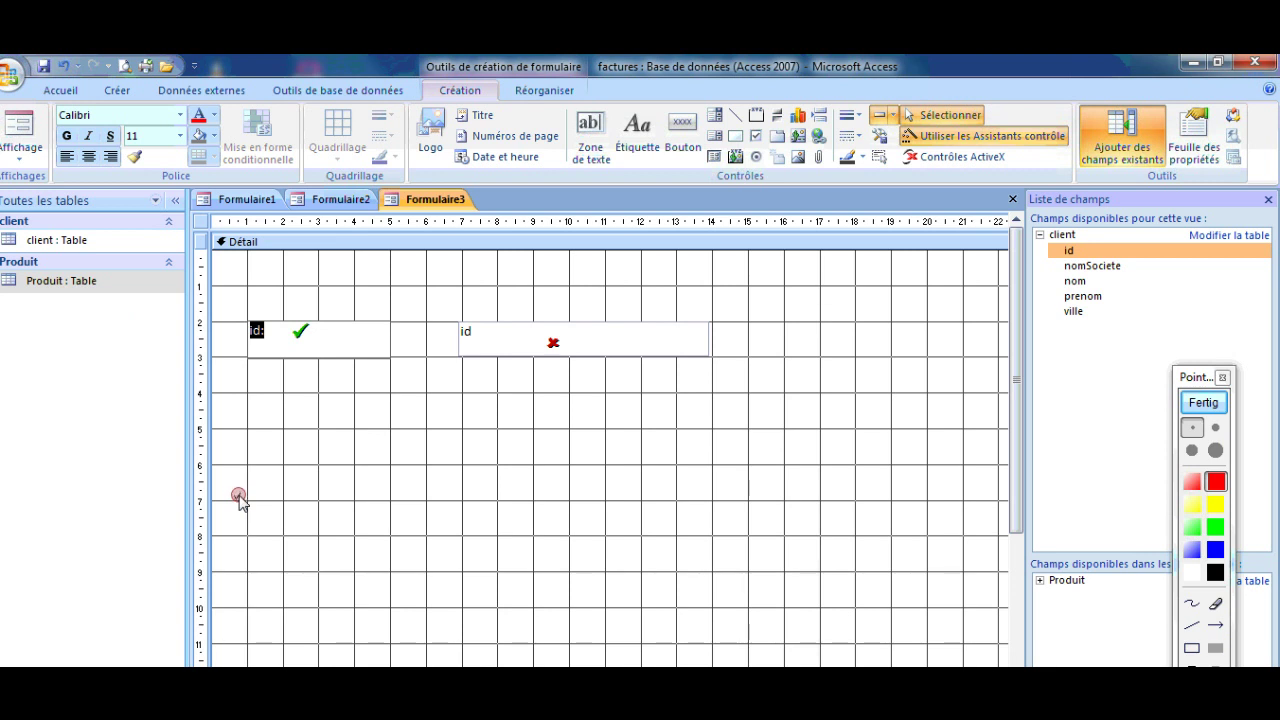
left_click(492, 336)
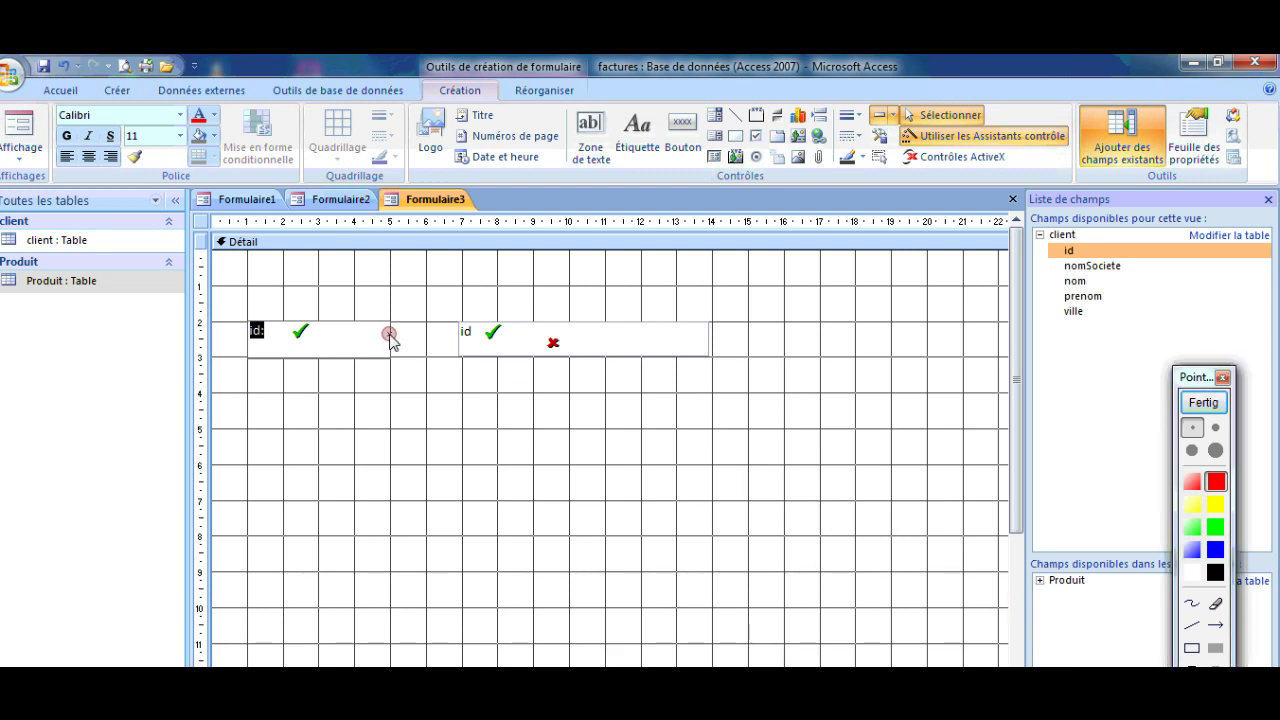
left_click(492, 332)
left_click(491, 340)
left_click(498, 333)
left_click(462, 338)
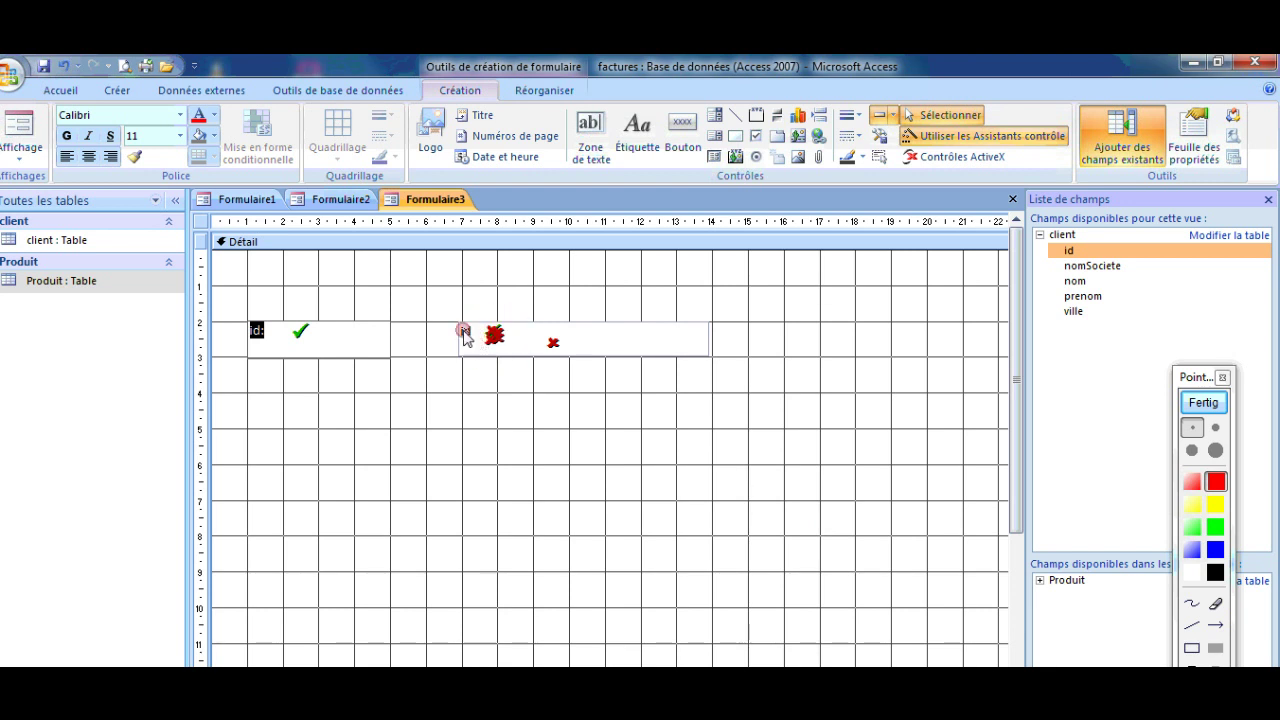
left_click(500, 334)
left_click(487, 339)
left_click(1196, 378)
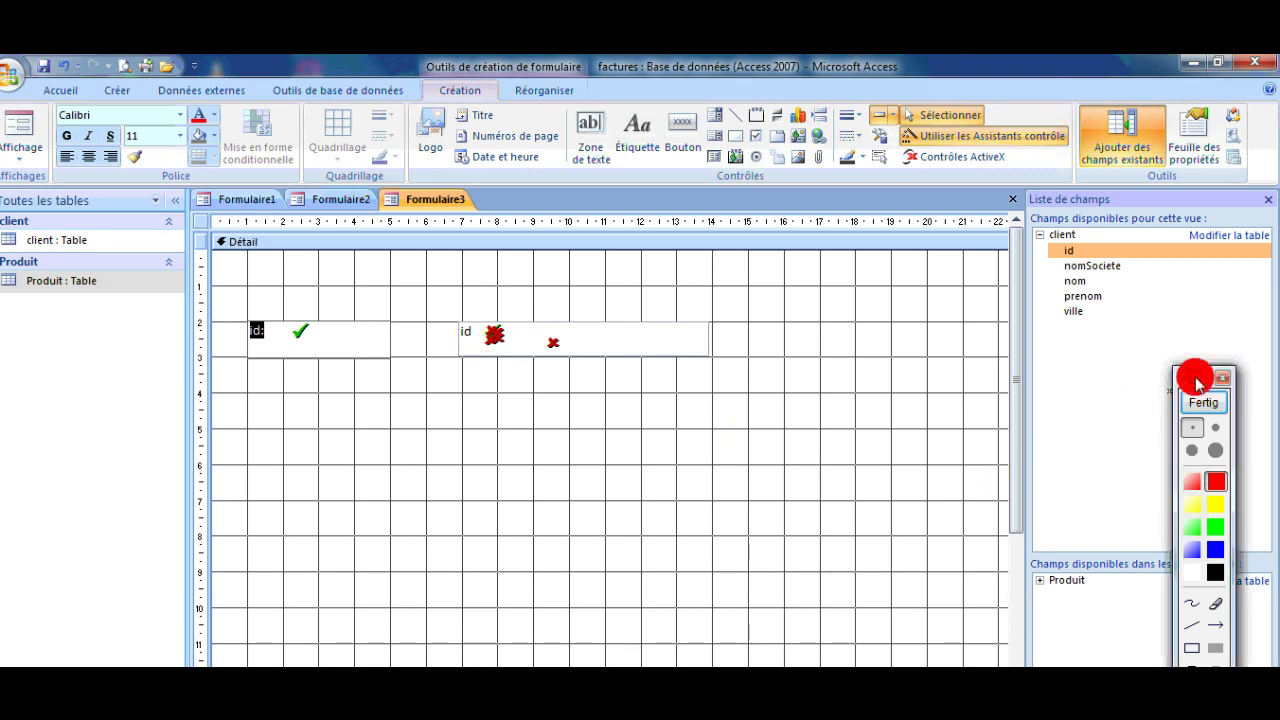
left_click(1190, 401)
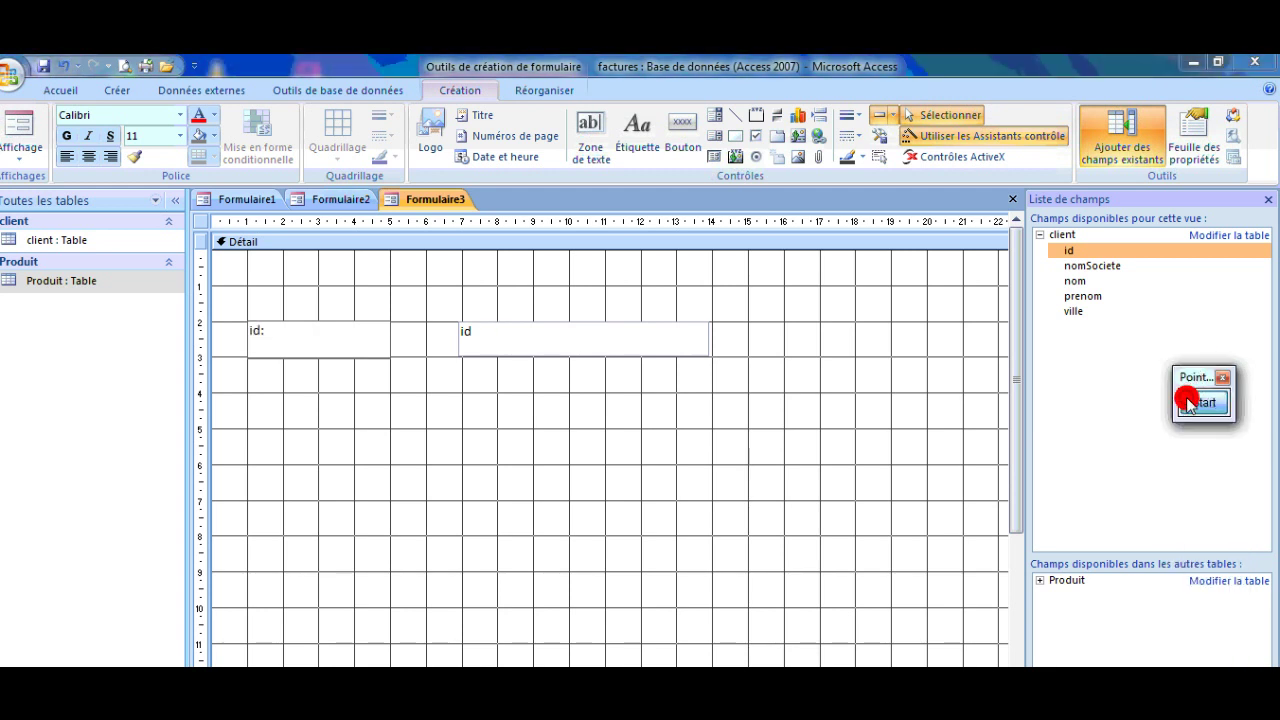
Open the on-screen keyboard and clear the existing text of the id label
left_click(279, 331)
left_click_drag(276, 331, 238, 336)
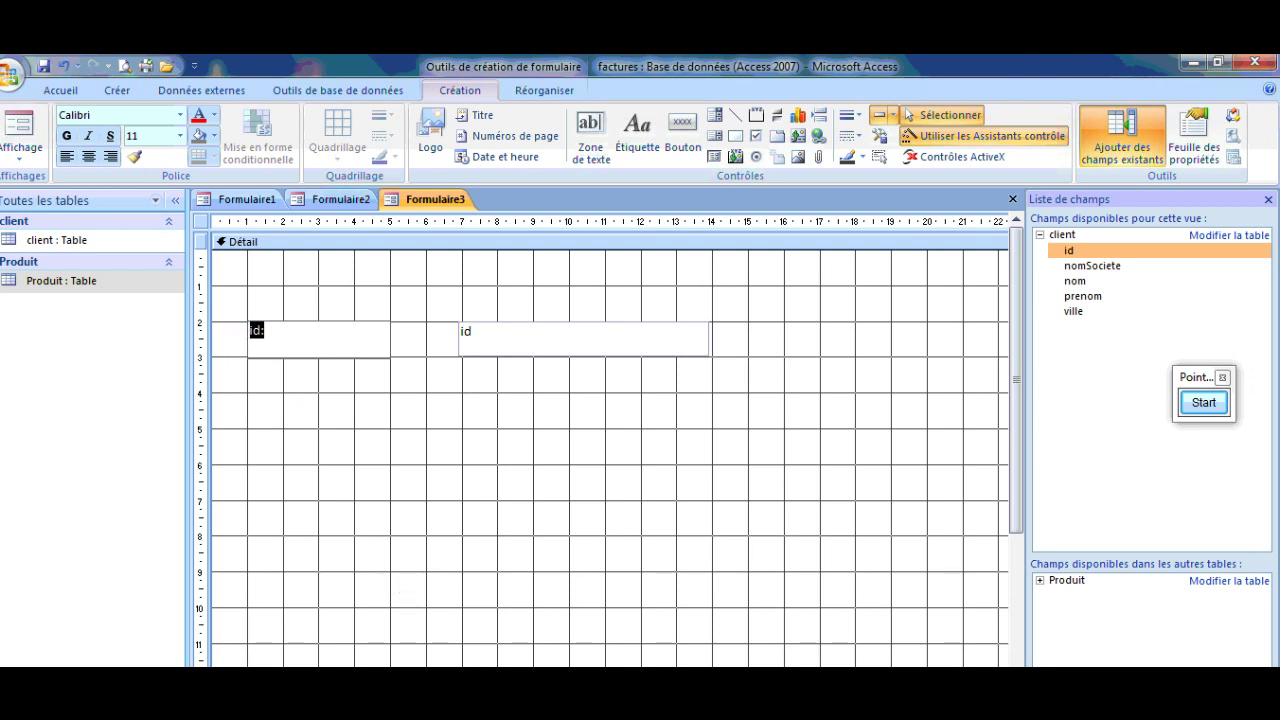
left_click(230, 700)
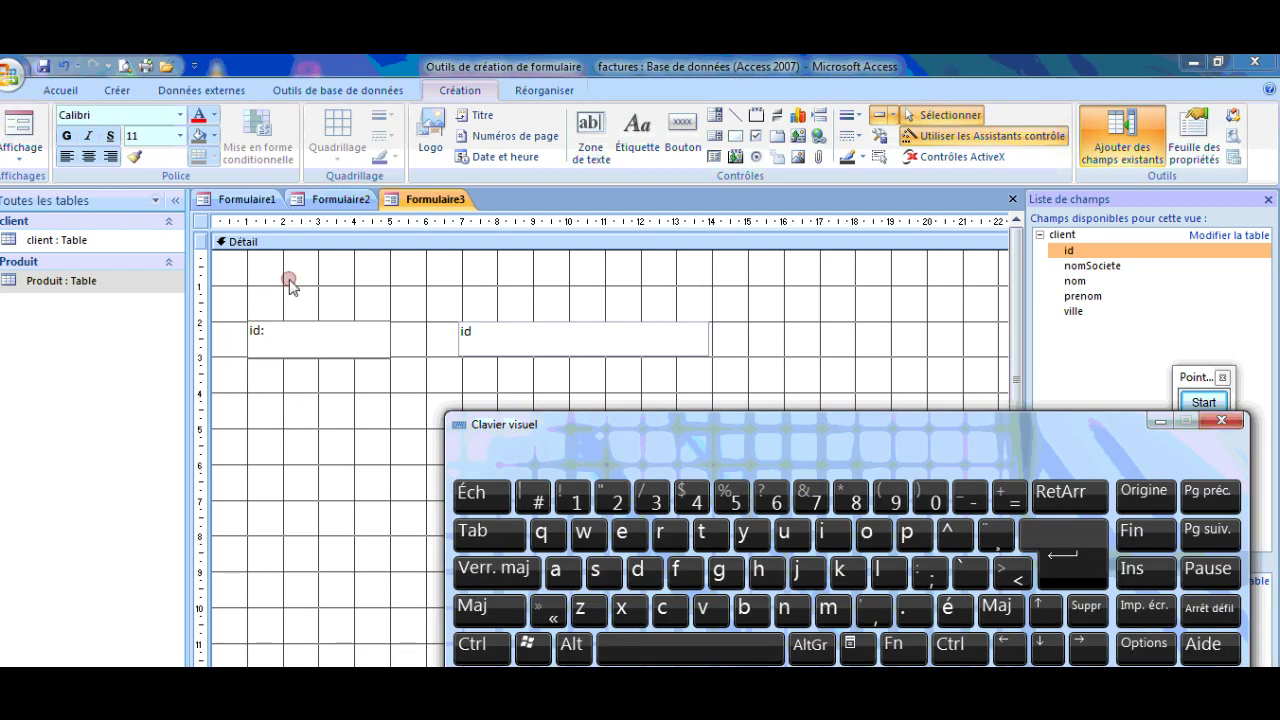
left_click(279, 331)
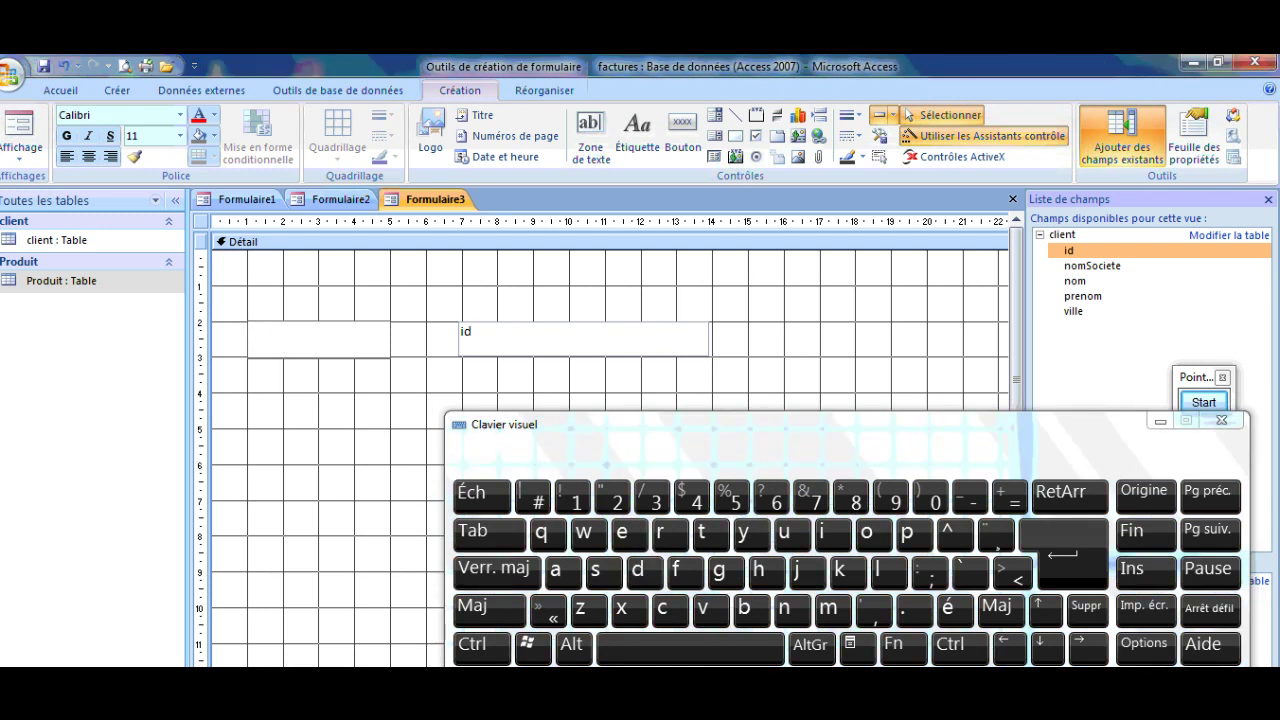
Enter "Code Société" as the label's text using the on-screen keyboard, and minimize the keyboard
left_click(489, 606)
left_click(667, 608)
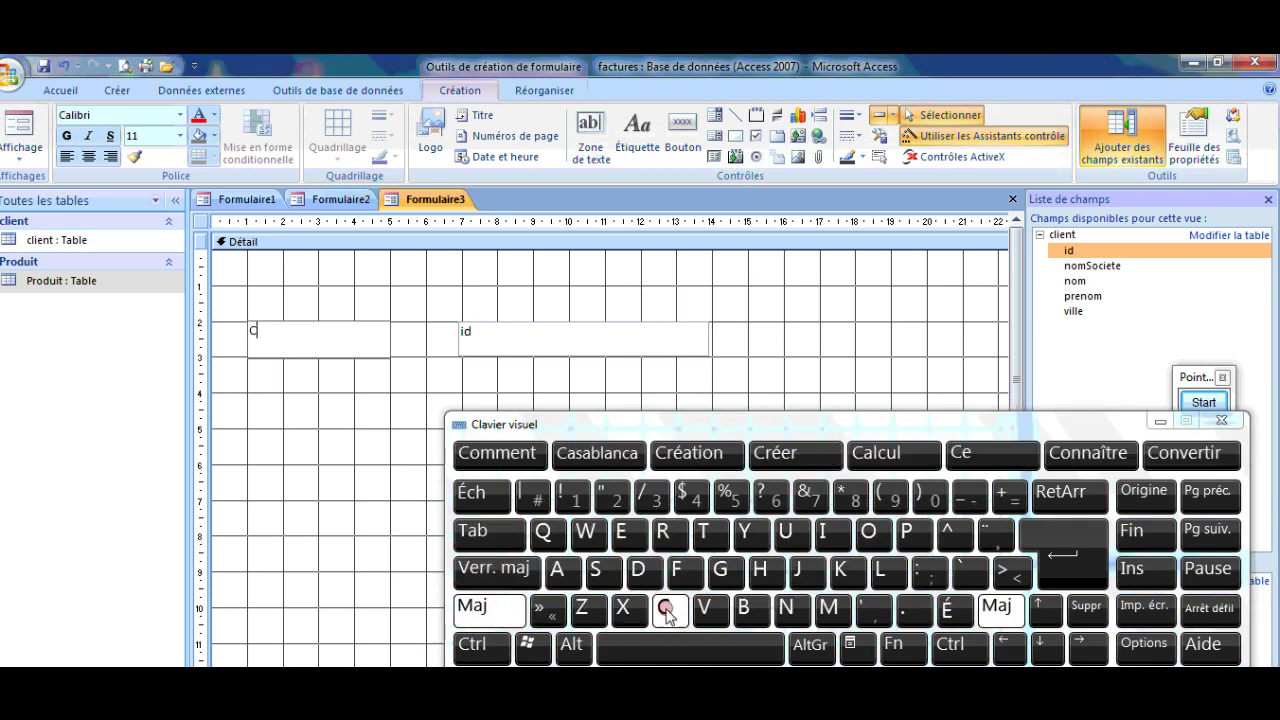
left_click(866, 532)
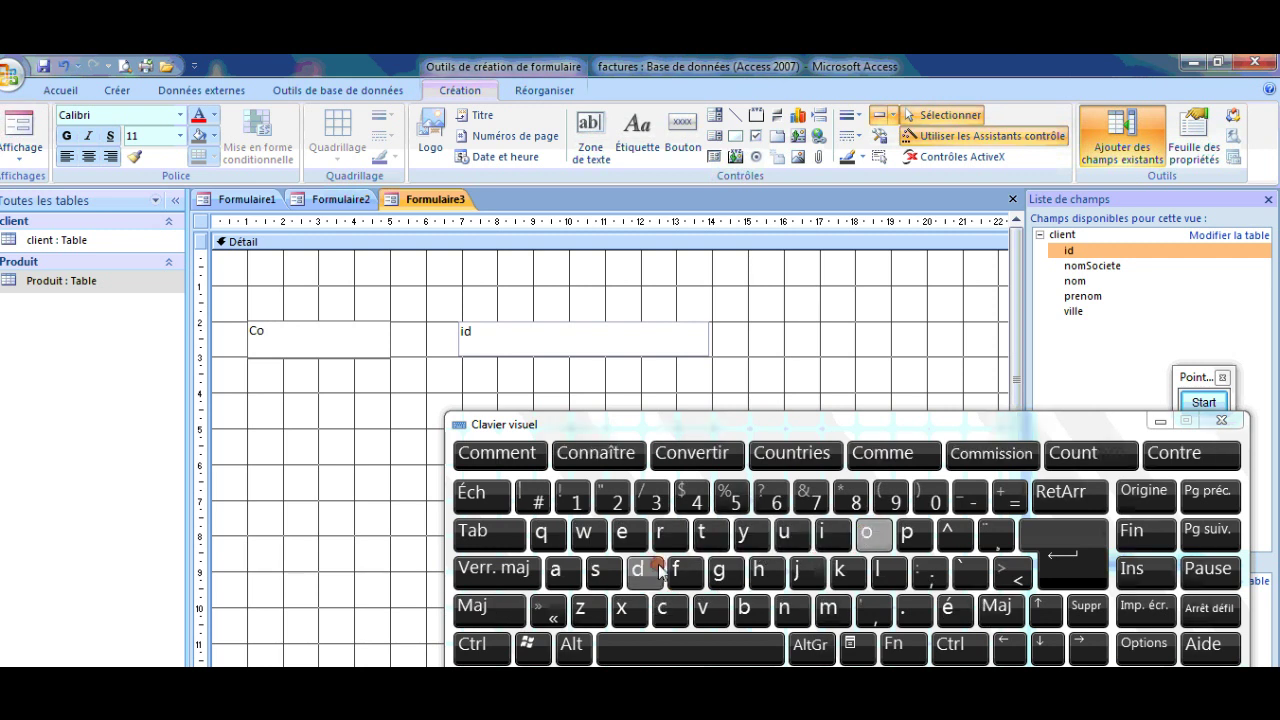
left_click(660, 570)
left_click(621, 532)
left_click(650, 648)
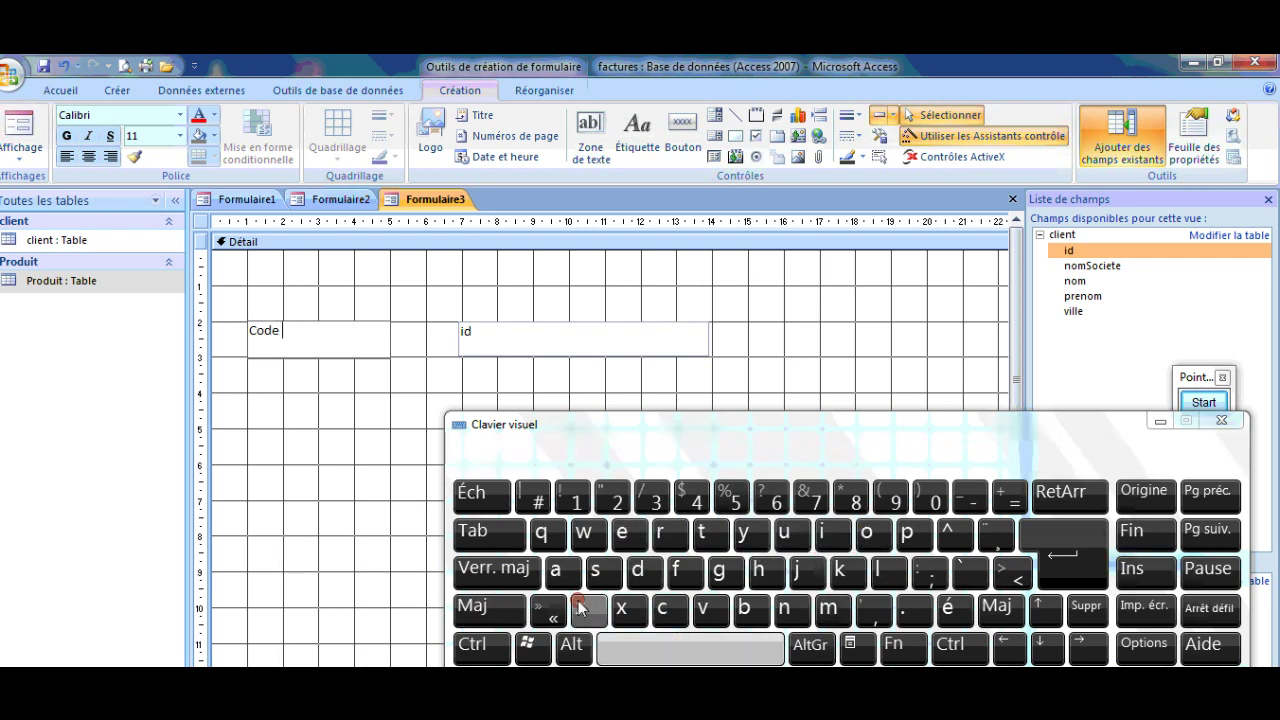
left_click(508, 612)
left_click(615, 582)
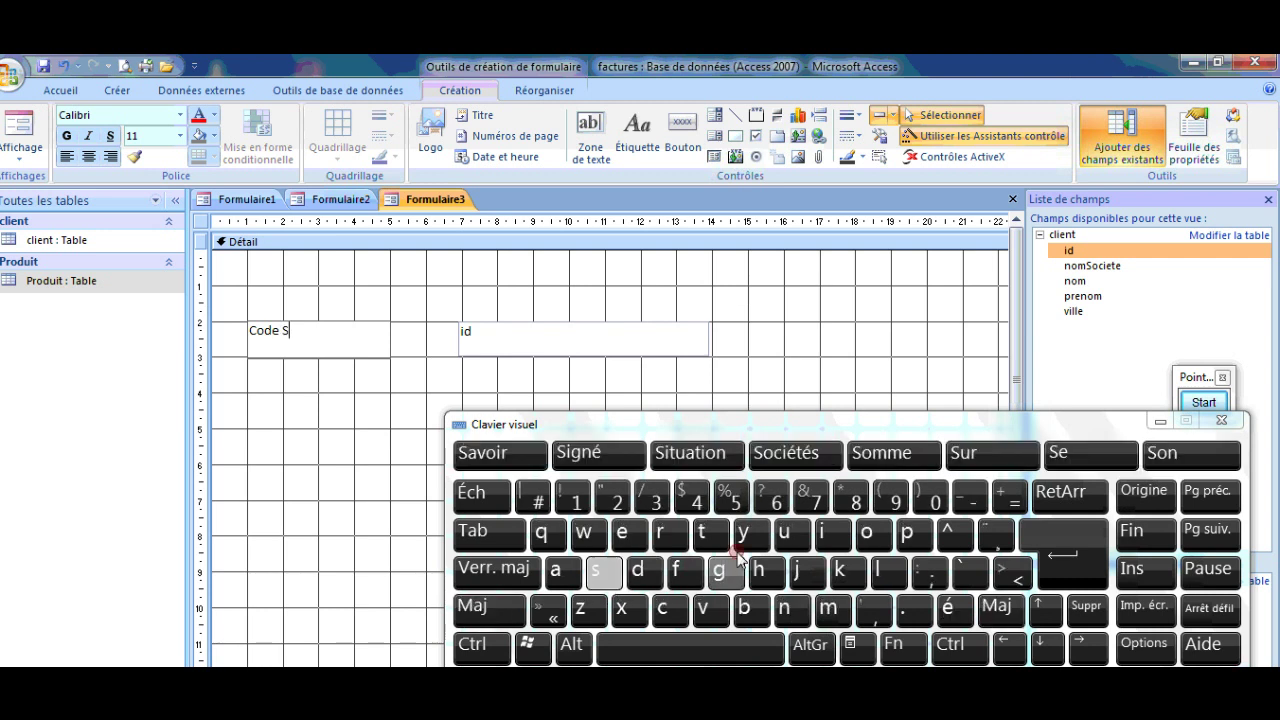
left_click(868, 534)
left_click(672, 610)
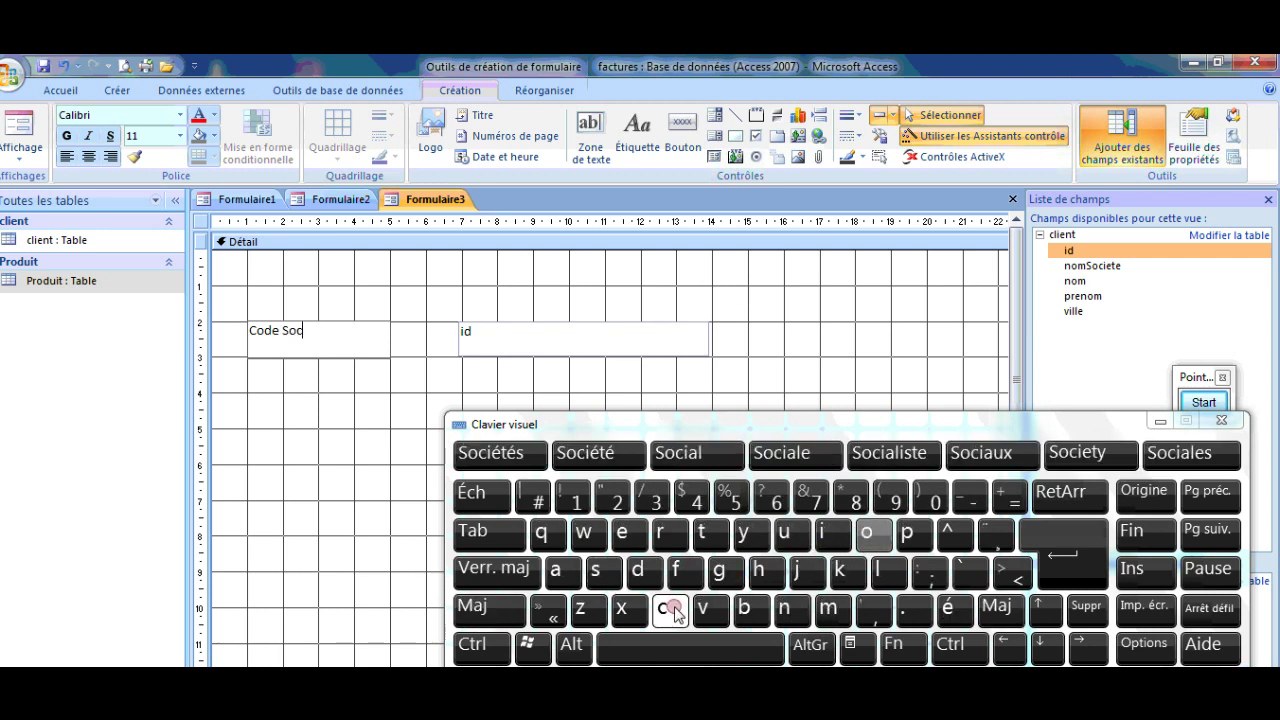
left_click(596, 458)
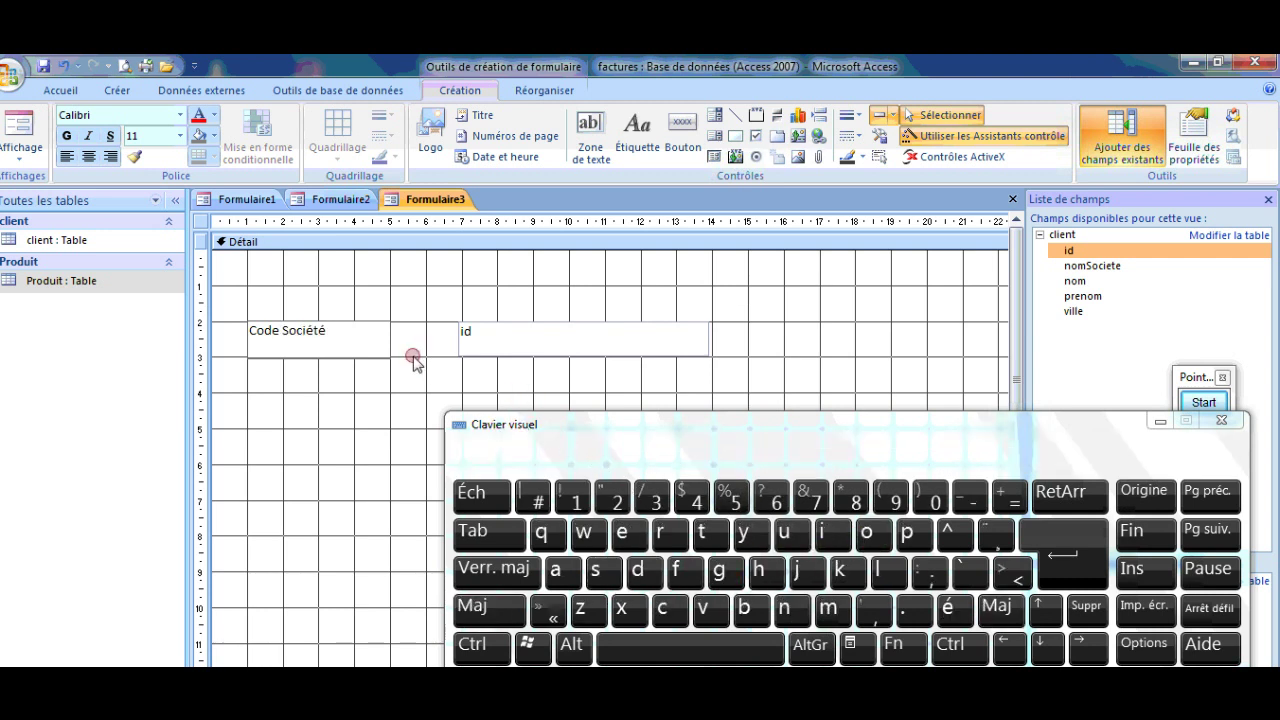
left_click(1159, 422)
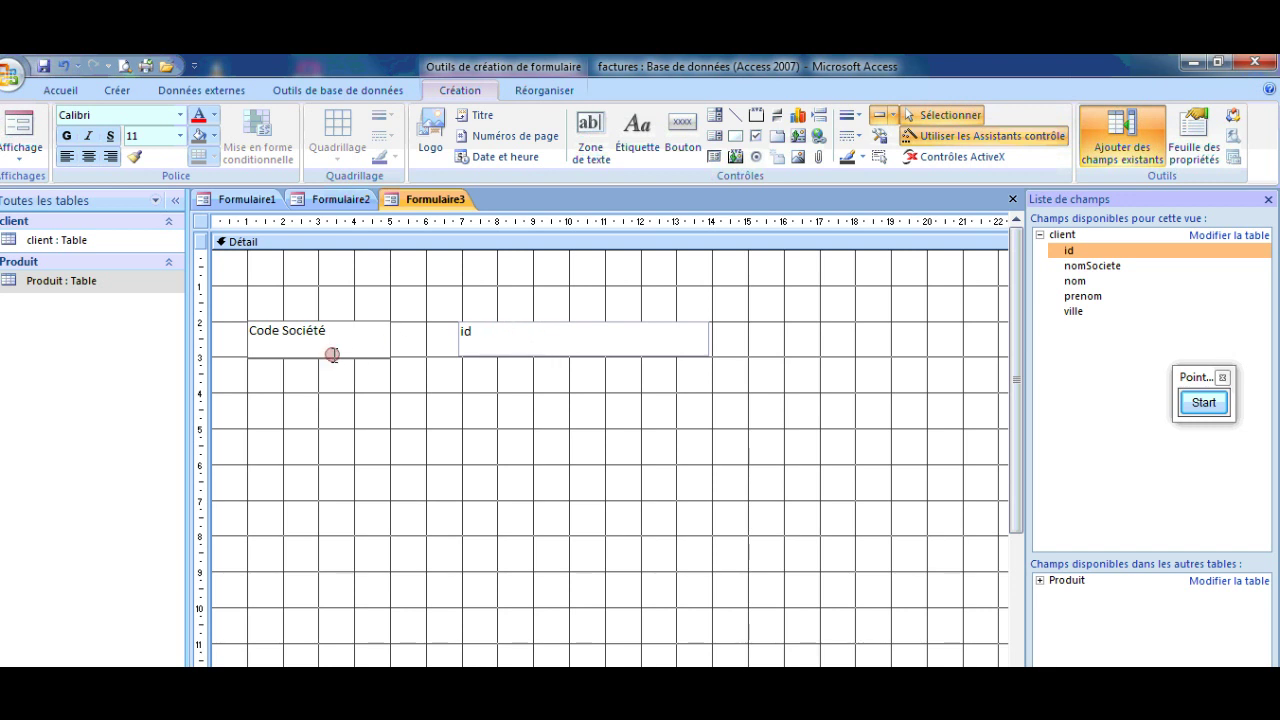
left_click(457, 451)
Select the Code Société label together with the id text box, and show their property sheet with the annotation tool moved out of its way
left_click(330, 353)
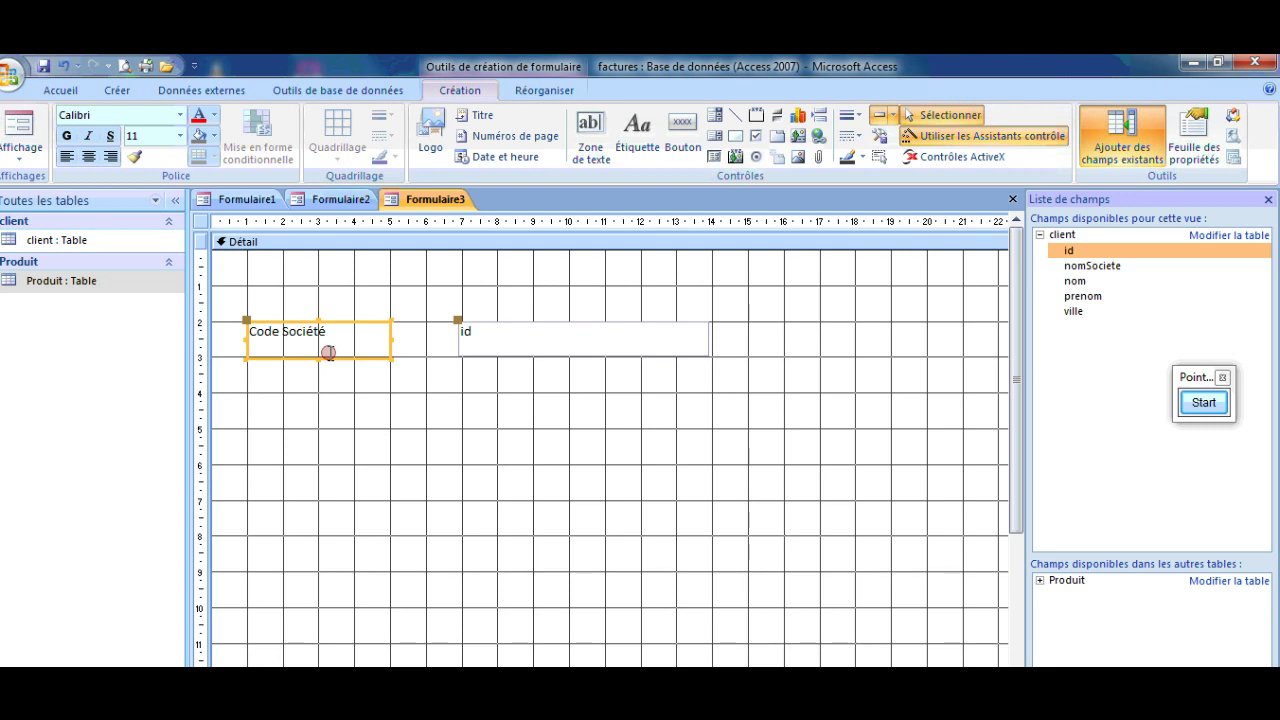
left_click(493, 355, "shift")
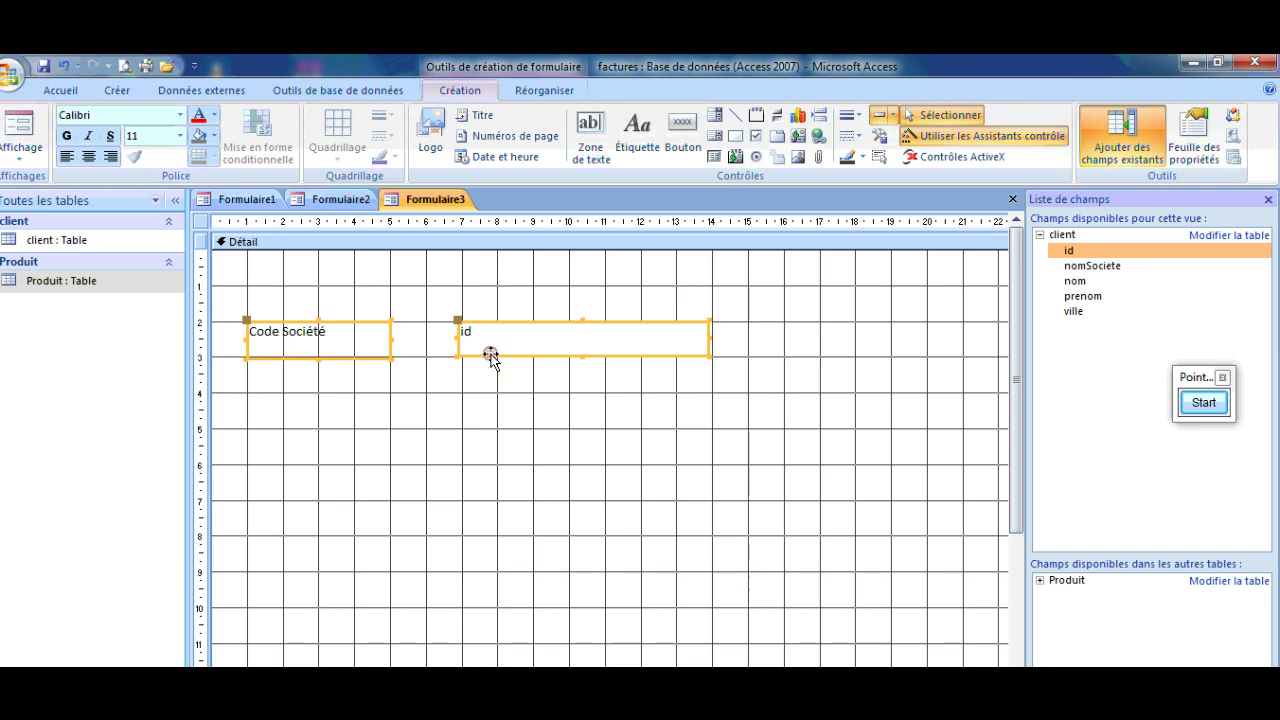
left_click(1199, 152)
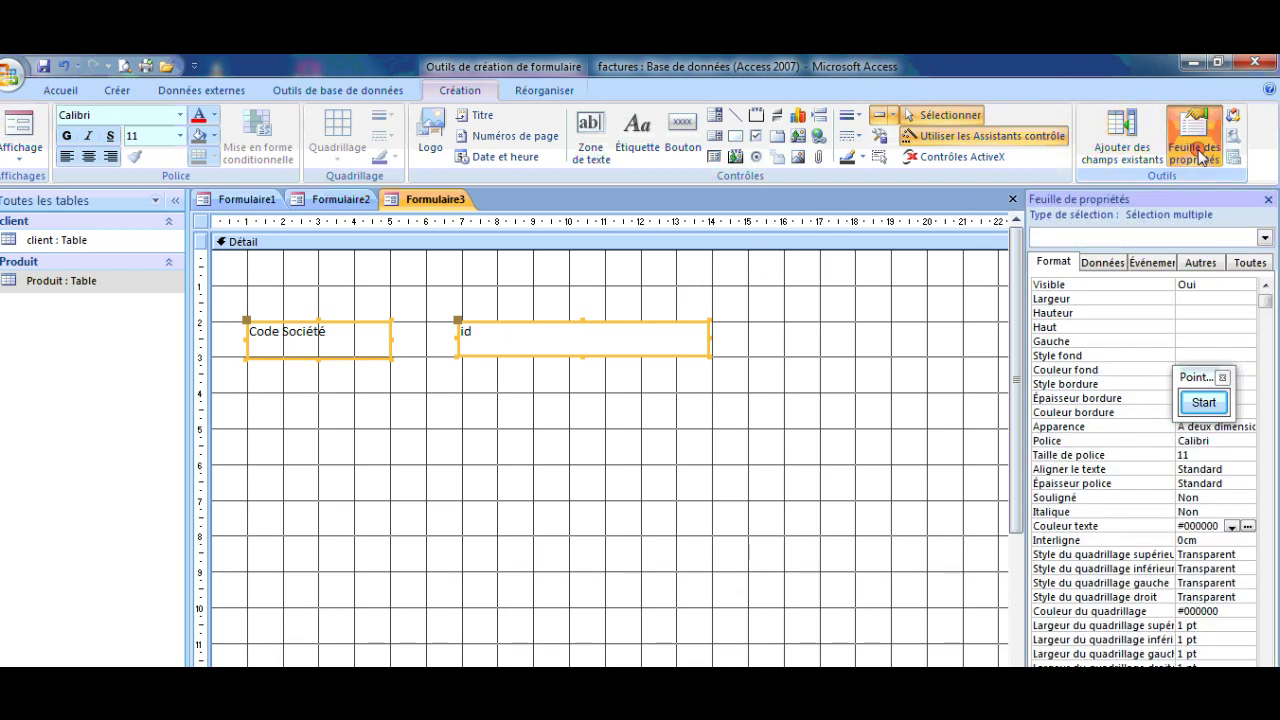
left_click(1150, 353)
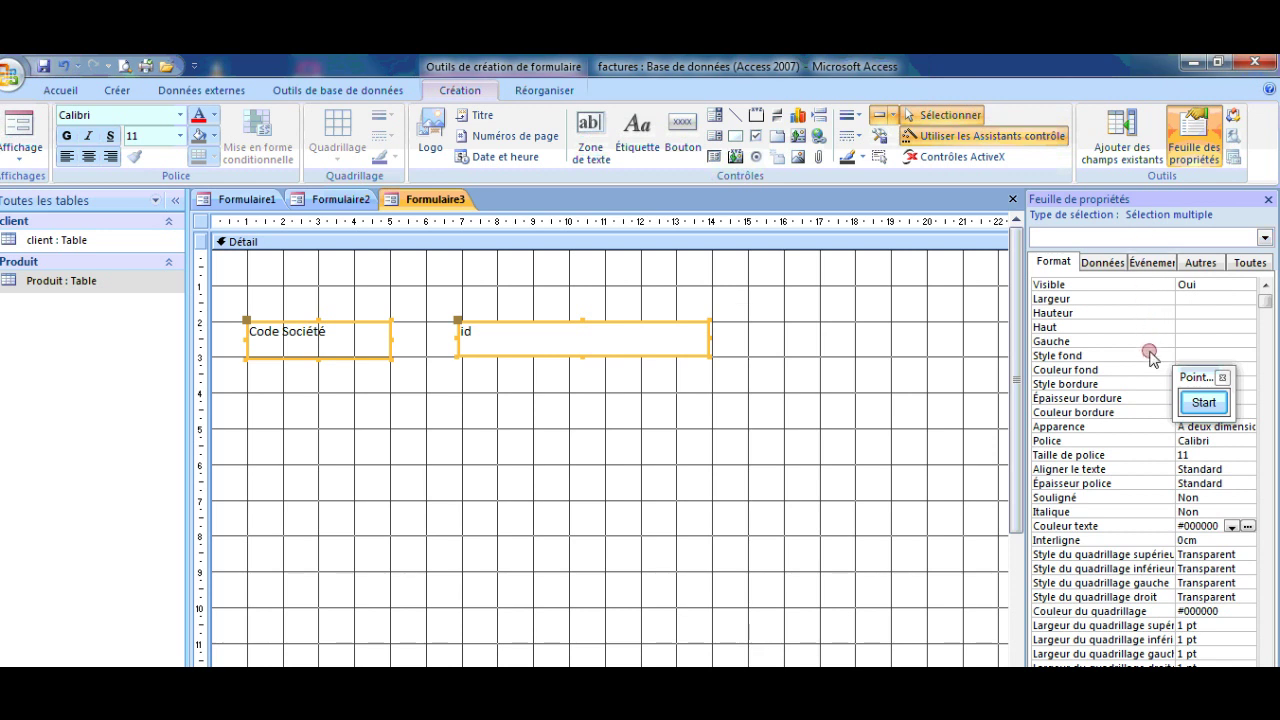
left_click_drag(1208, 379, 1082, 680)
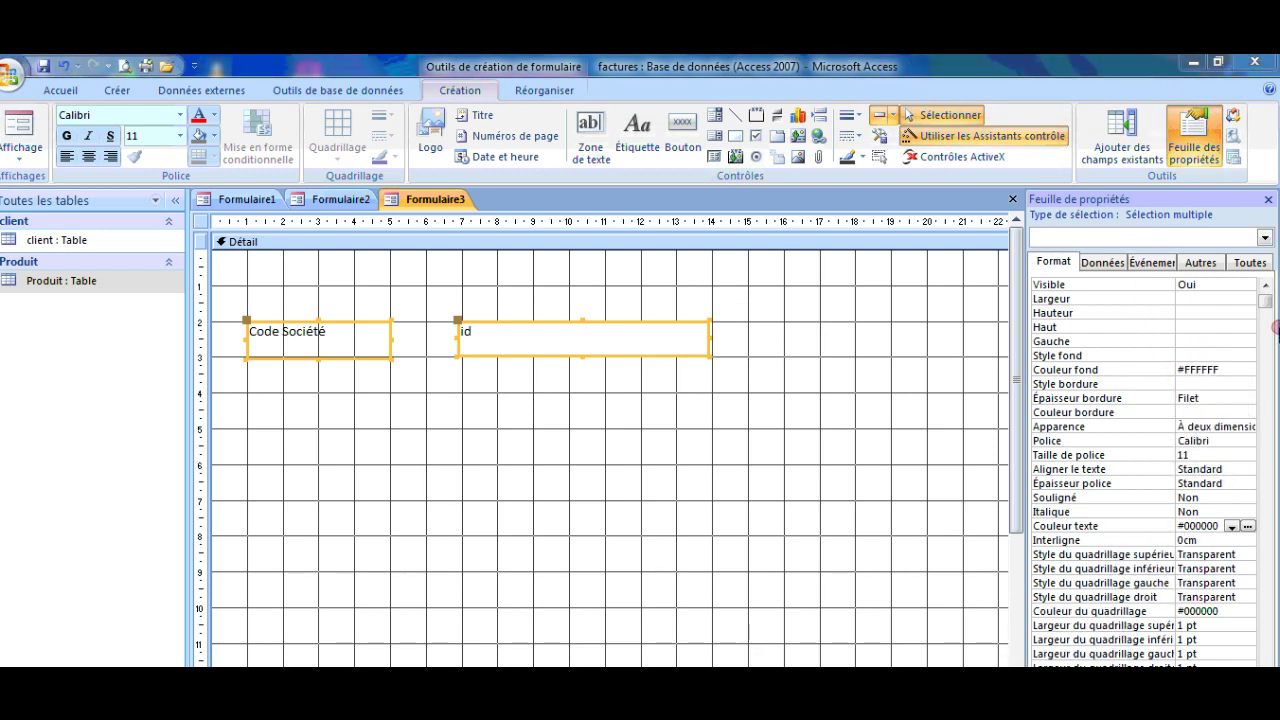
Set the background colour of the selected label and text box to the olive green #B5CB88
left_click(1229, 375)
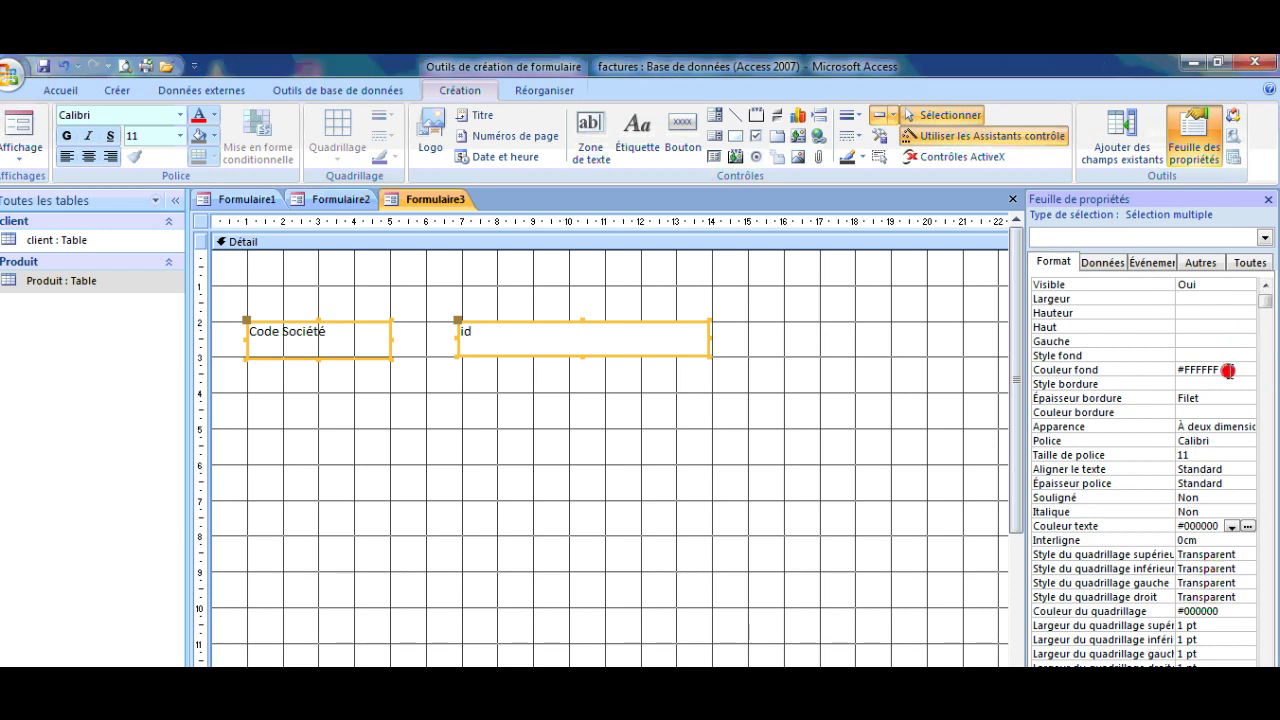
left_click(1250, 372)
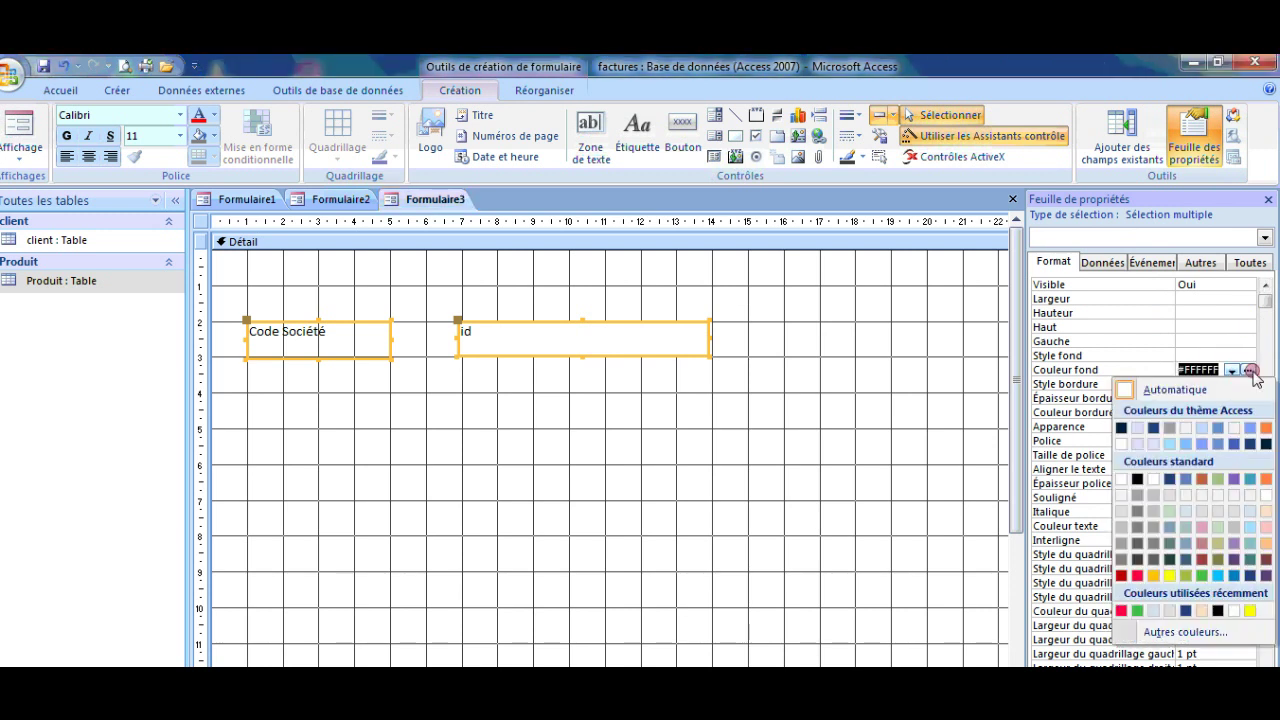
left_click(1215, 547)
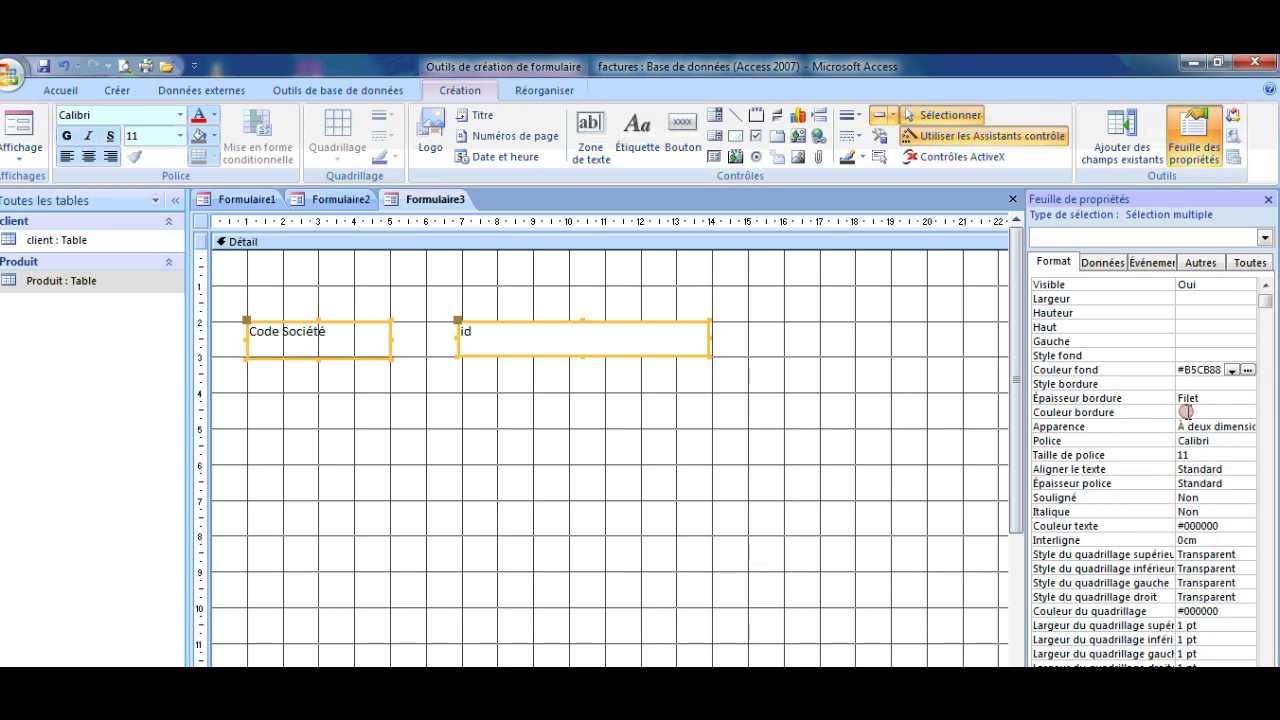
Give the selected label and text box a Plein border style with a thickness of 1 pt
left_click(1200, 384)
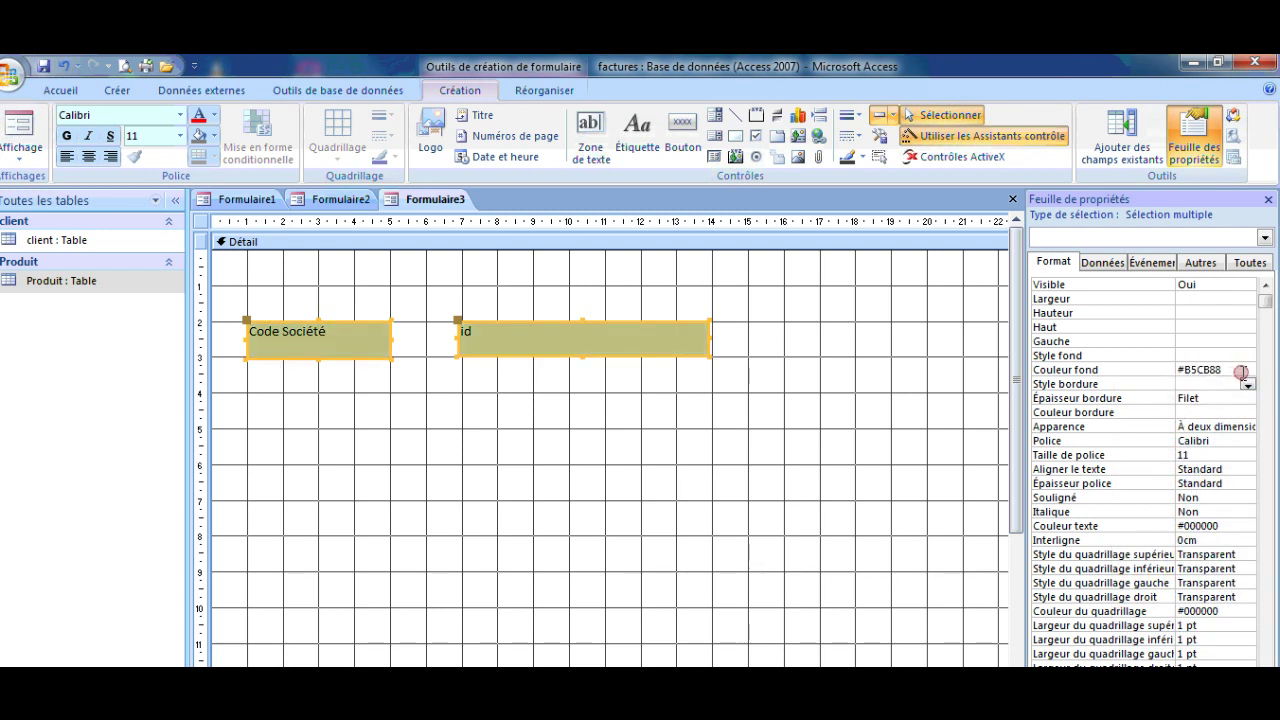
left_click(1245, 386)
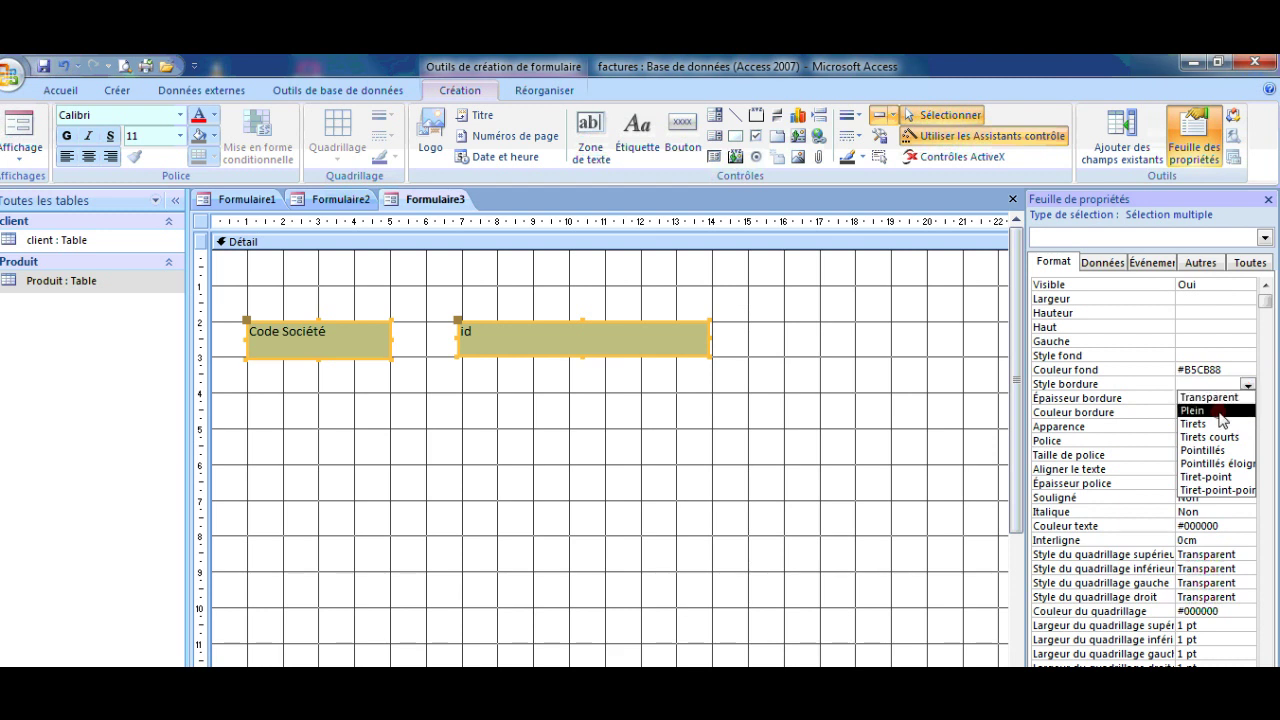
left_click(1210, 414)
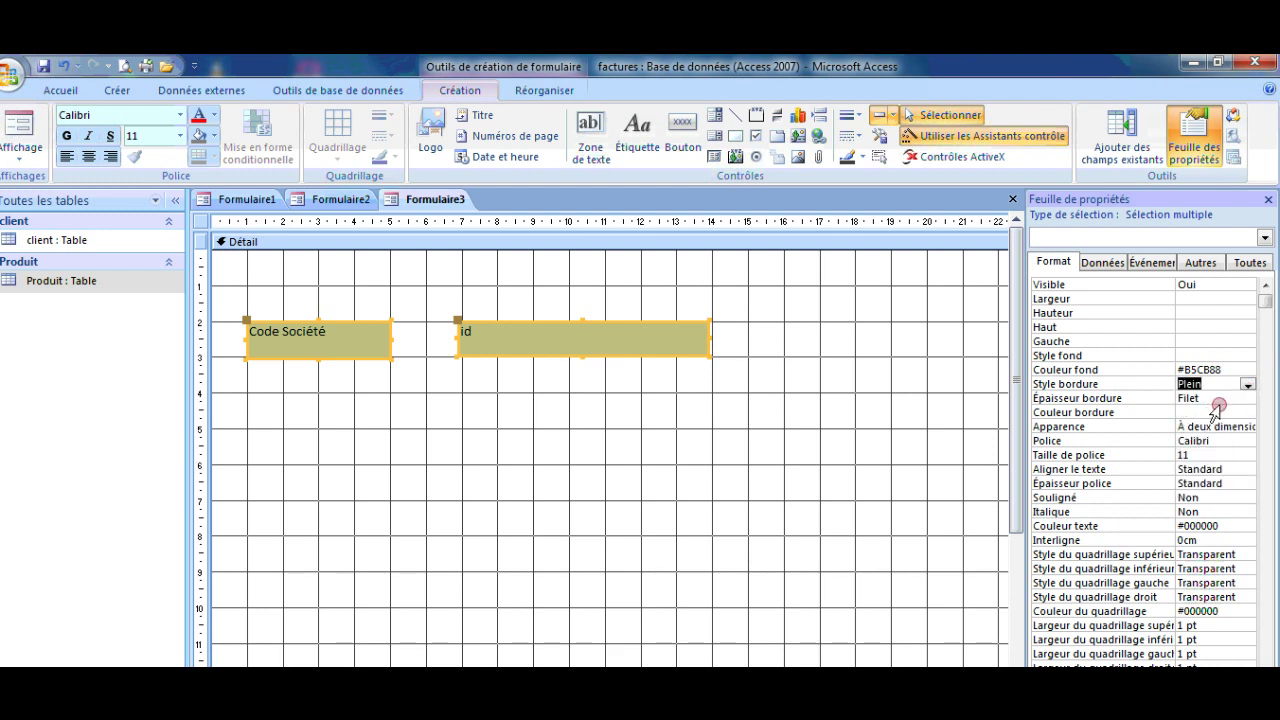
left_click(1224, 398)
left_click(1247, 398)
left_click(1214, 426)
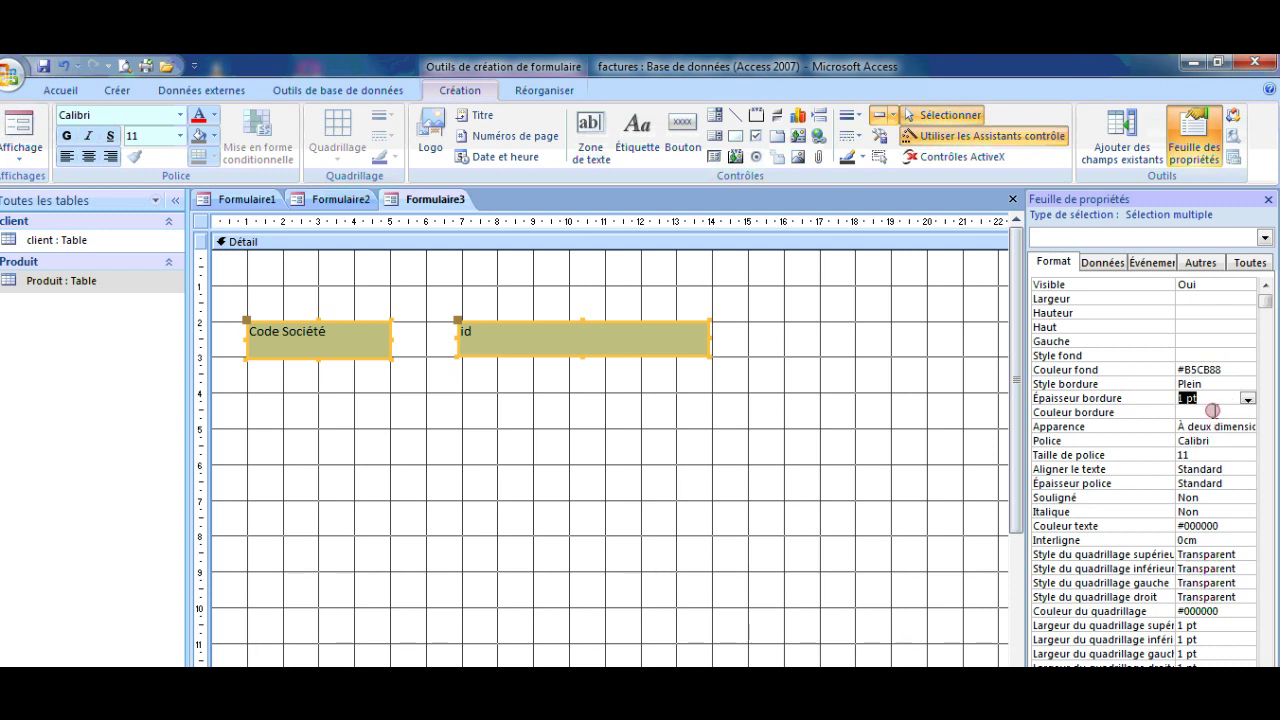
Set the border colour of the selected label and text box to the recently used yellow #FFF200
left_click(1220, 412)
left_click(1232, 412)
left_click(1248, 412)
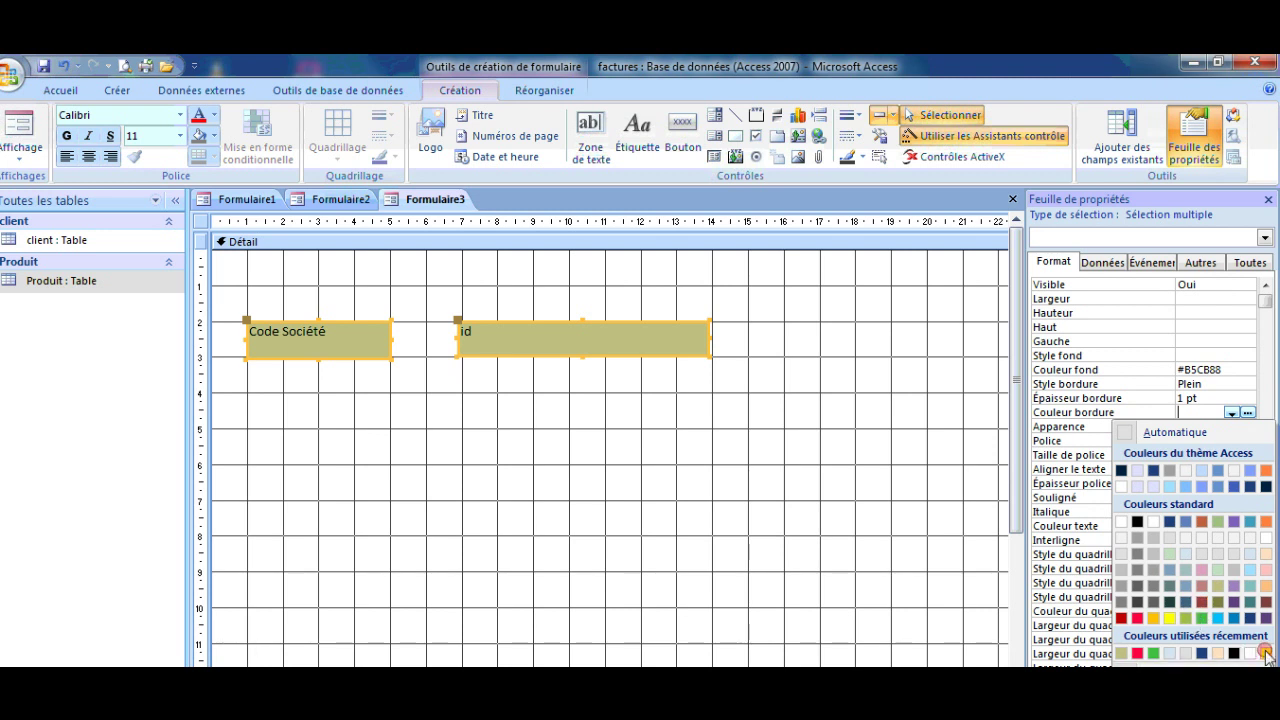
left_click(1266, 652)
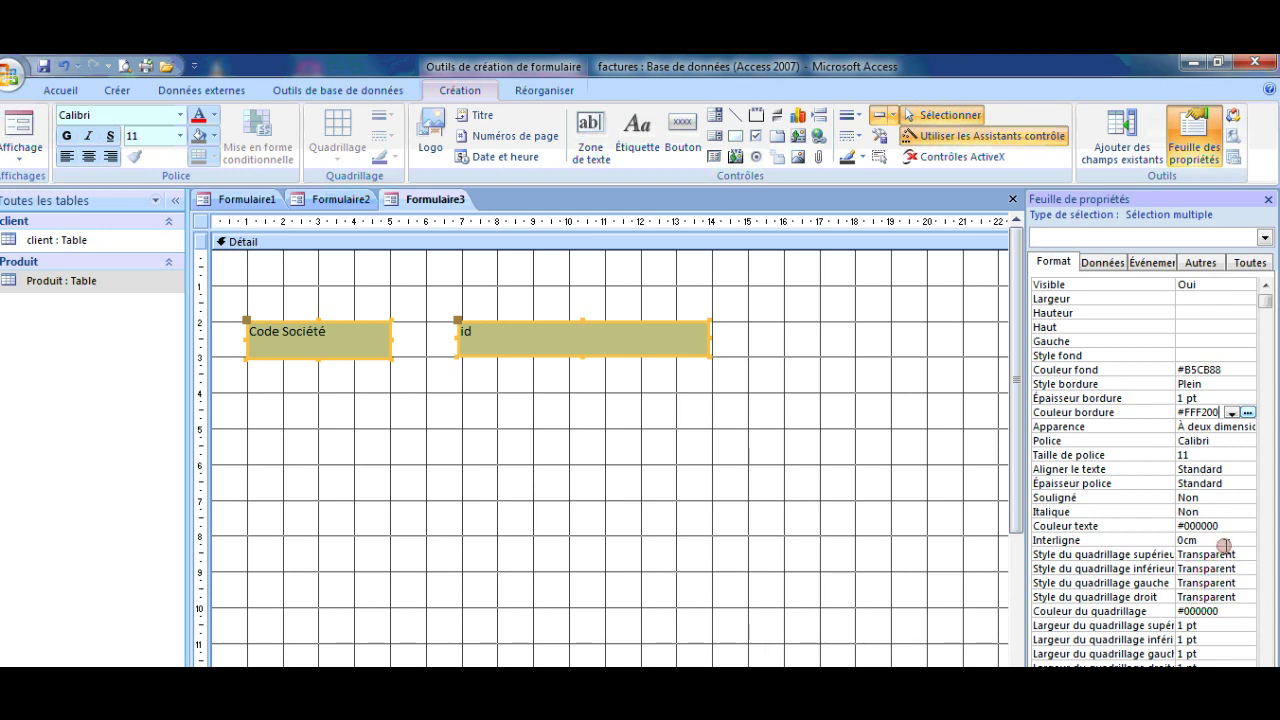
Set the Apparence property of the selected label and text box to Gravé
left_click(1240, 427)
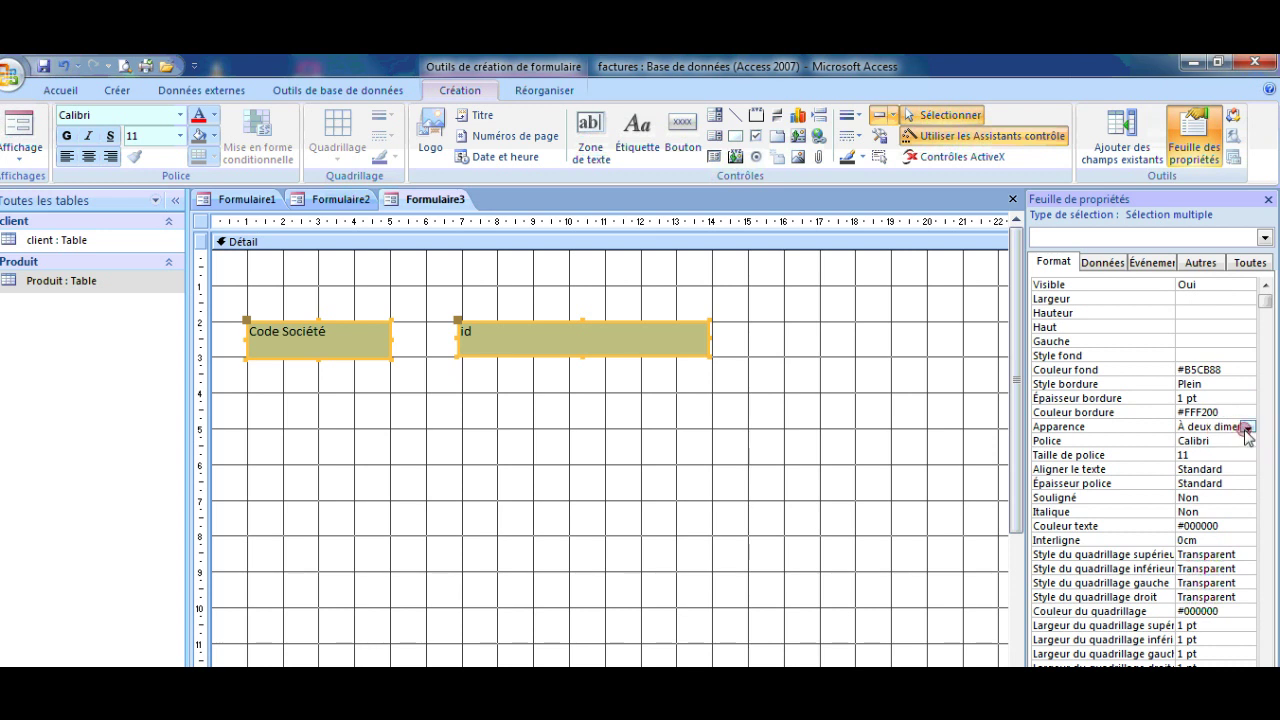
left_click(1246, 428)
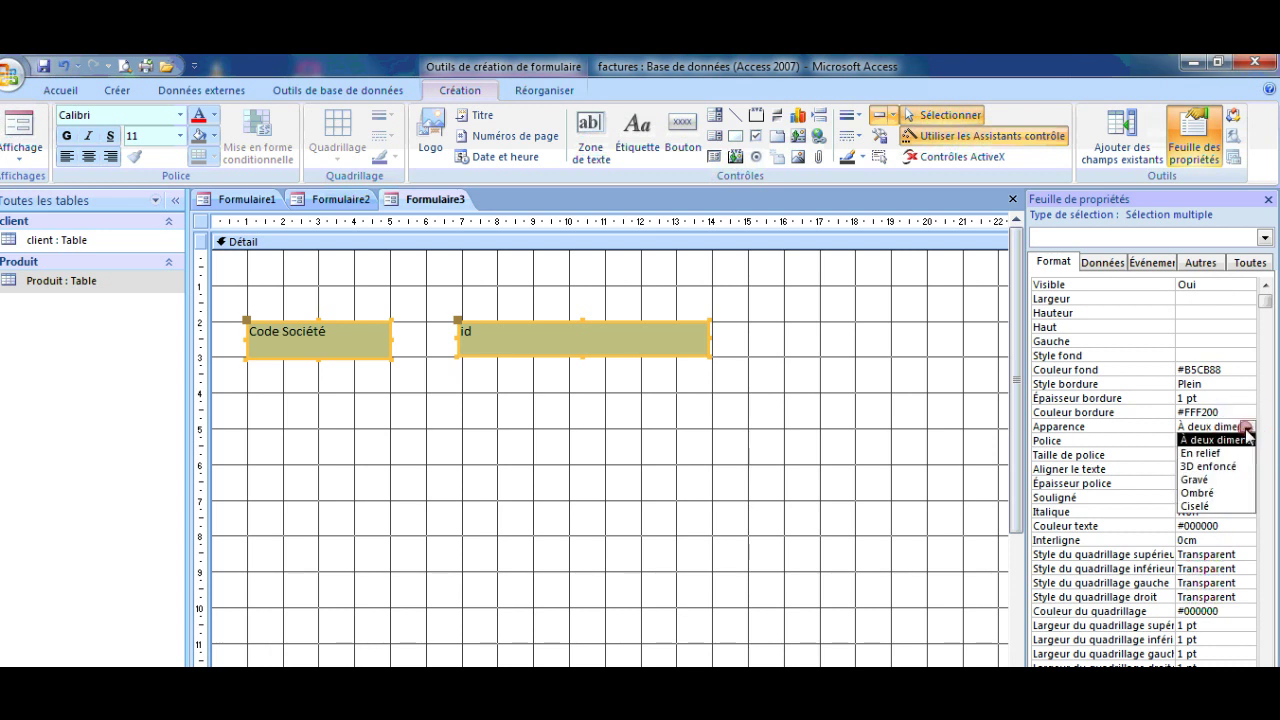
left_click(1222, 479)
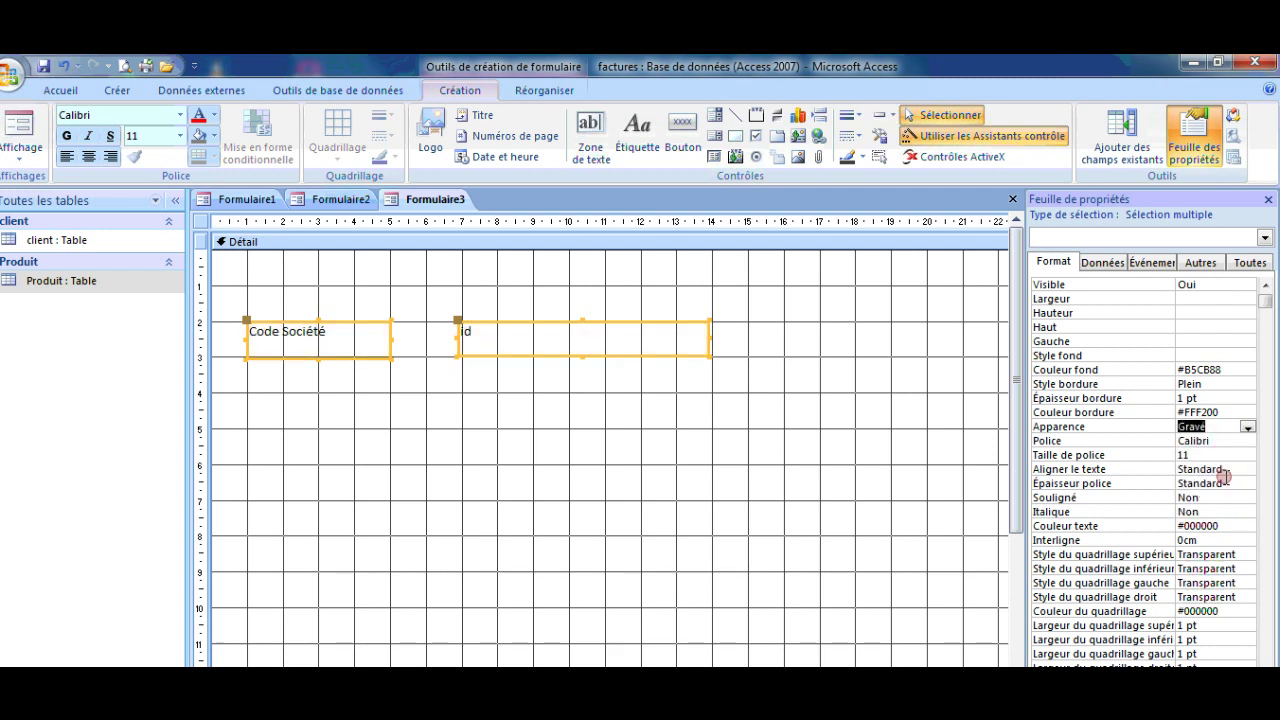
Set the font of the selected label and text box to Arial with a size of 12
left_click(1228, 442)
left_click(1248, 441)
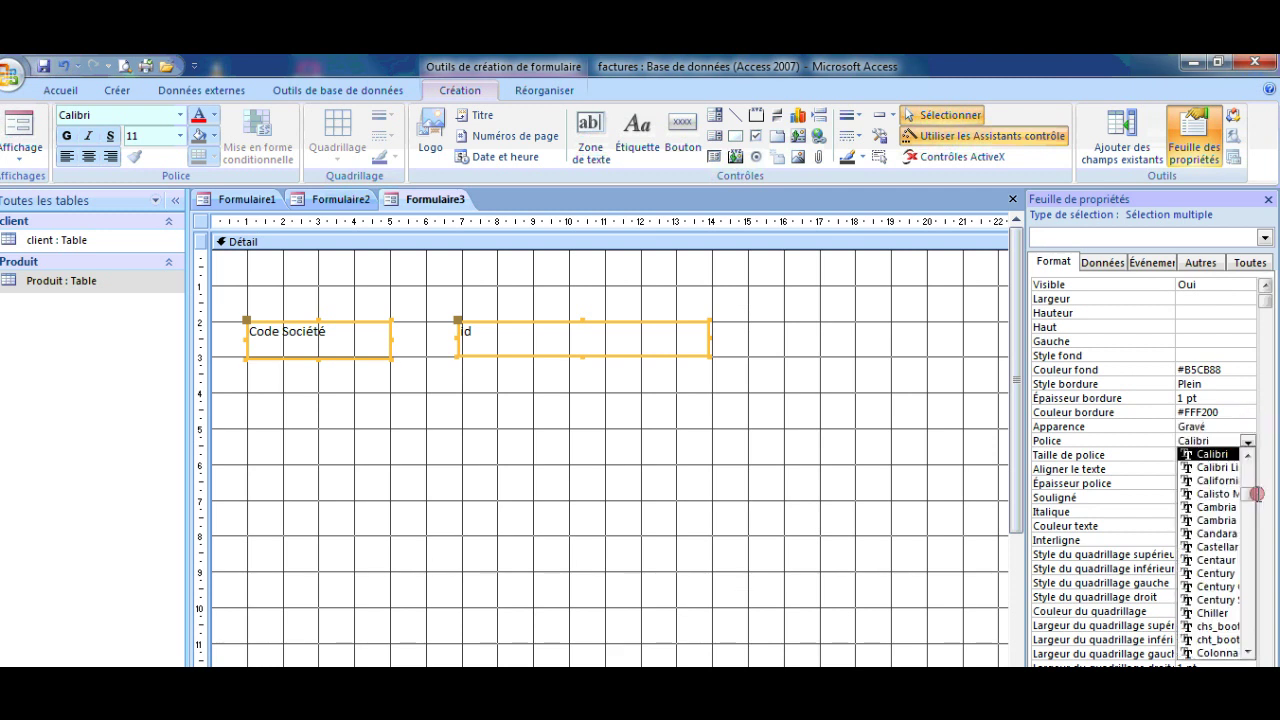
left_click_drag(1247, 493, 1239, 462)
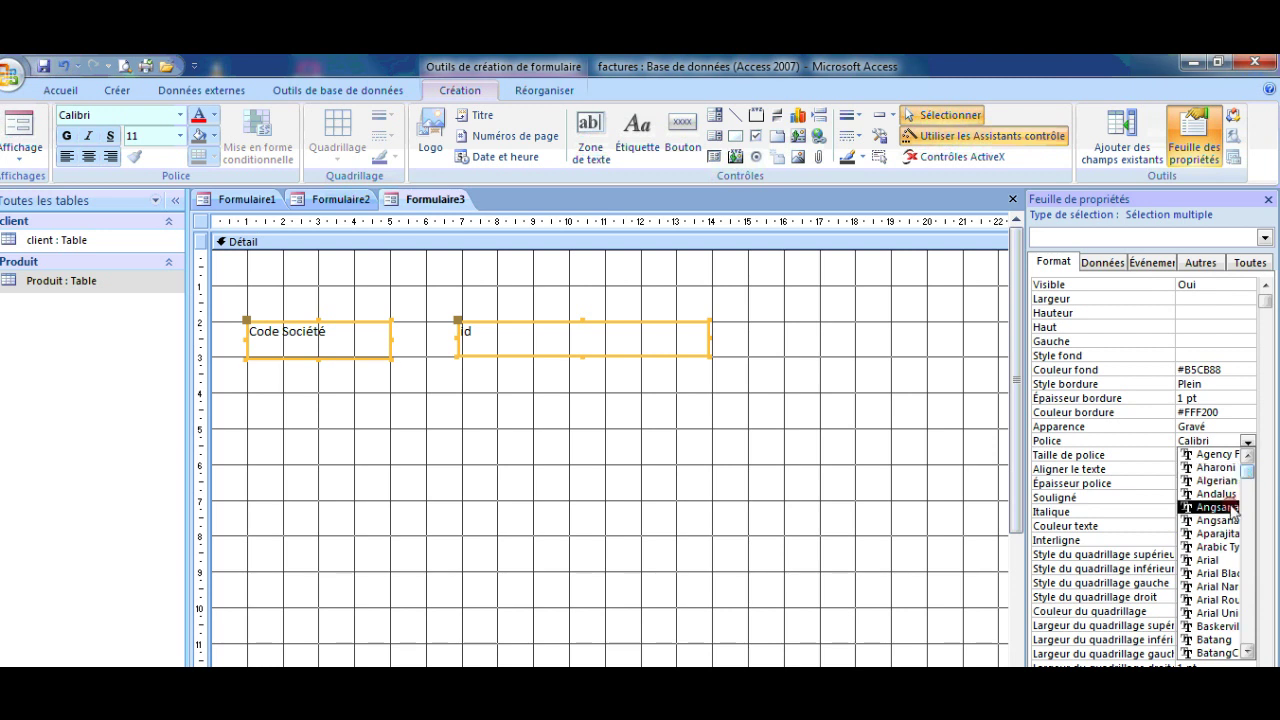
left_click(1213, 560)
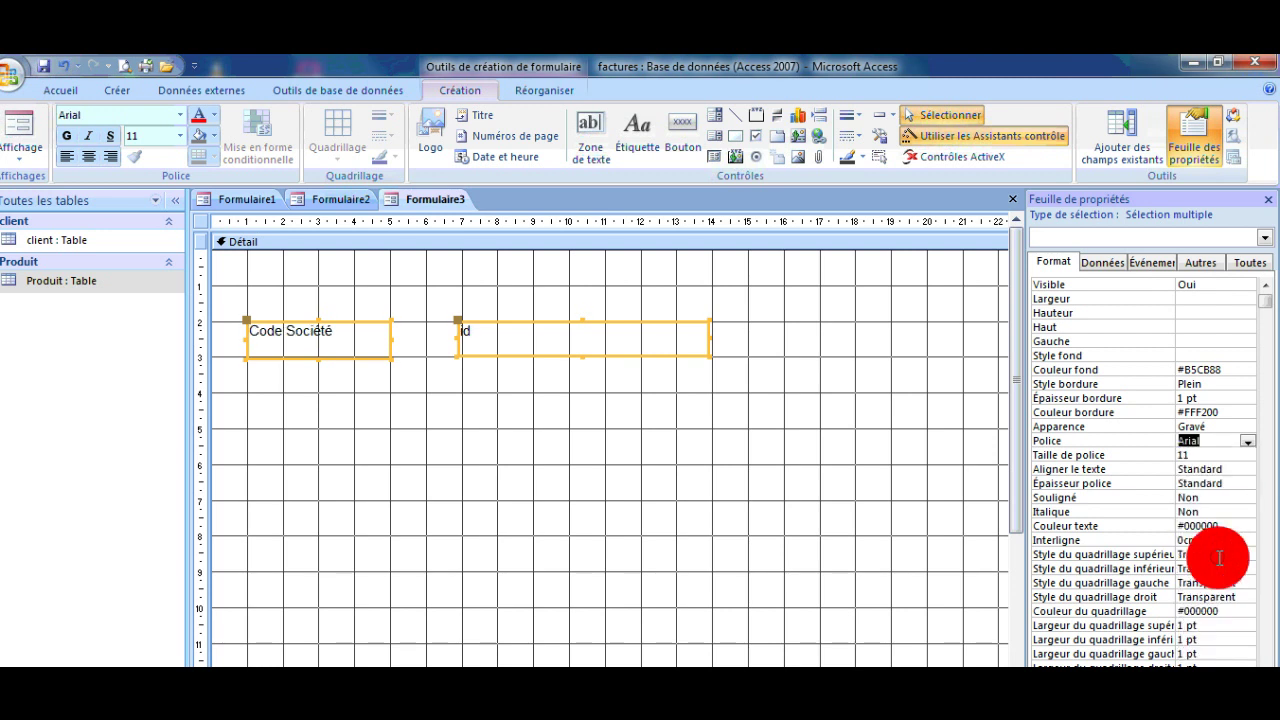
left_click(1224, 459)
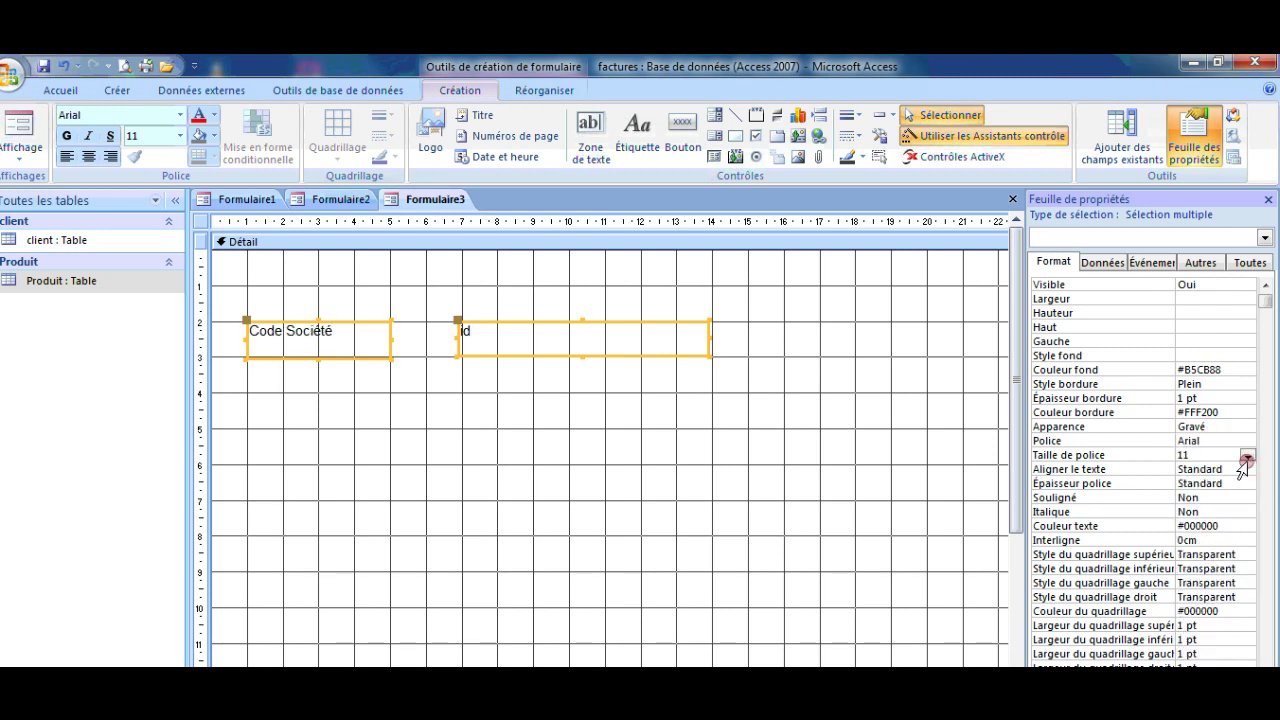
left_click(1248, 456)
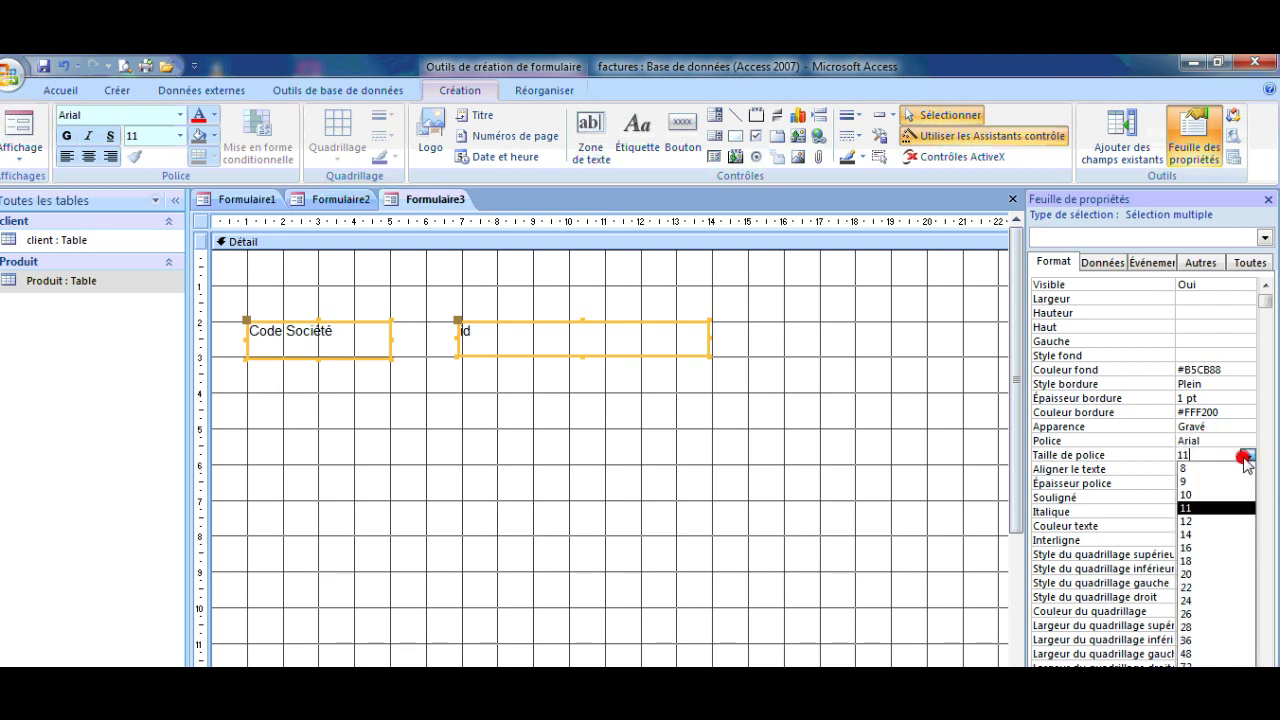
left_click(1200, 521)
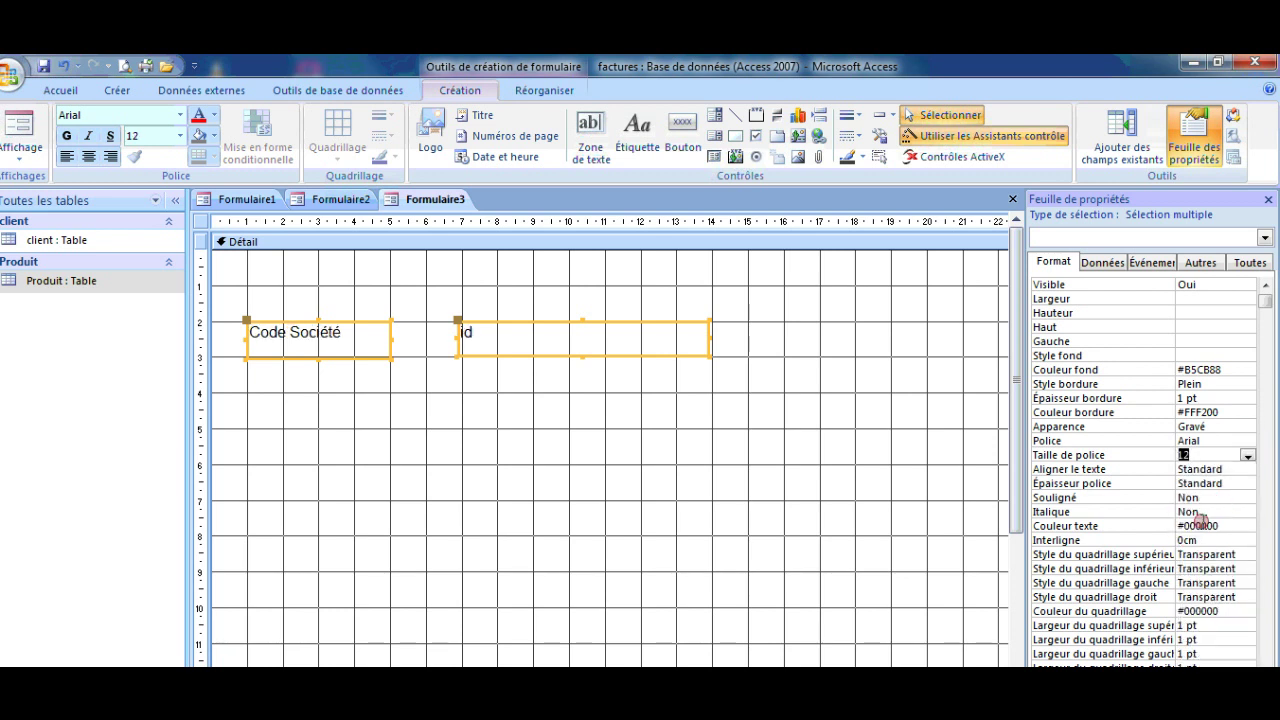
Choose Standard as the text alignment of the selected label and text box
left_click(1235, 470)
left_click(1248, 469)
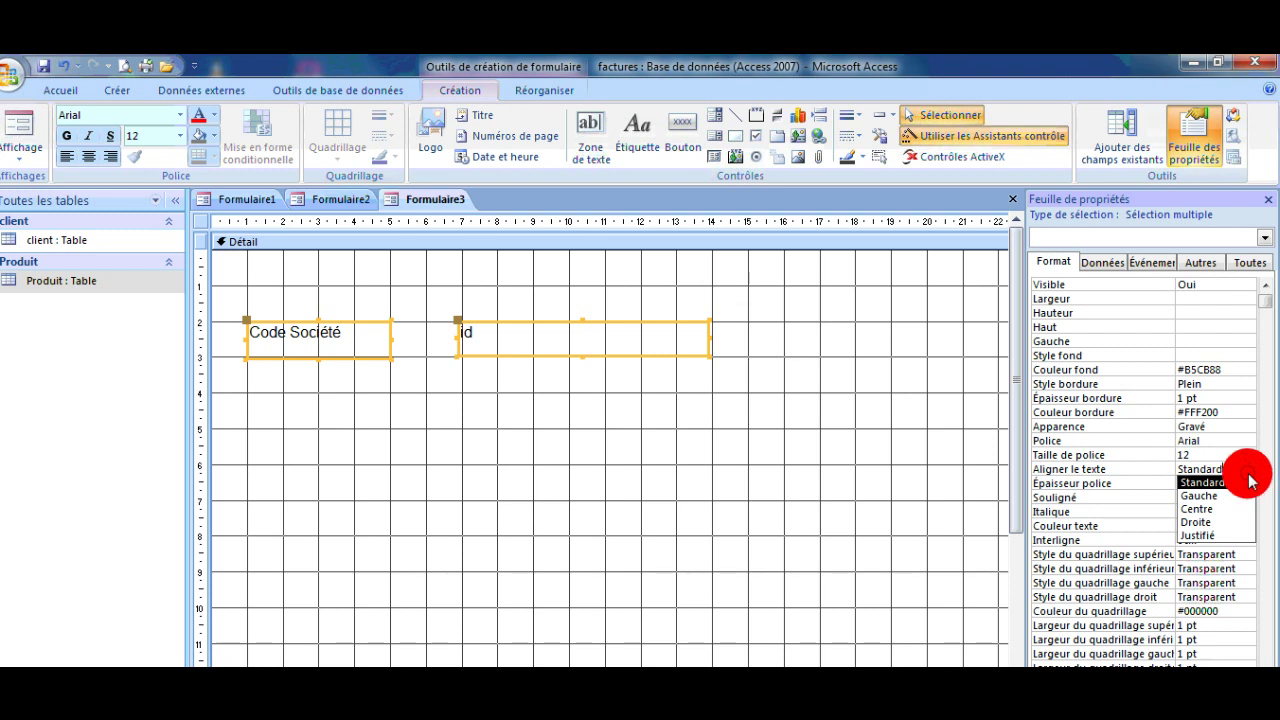
left_click(1200, 483)
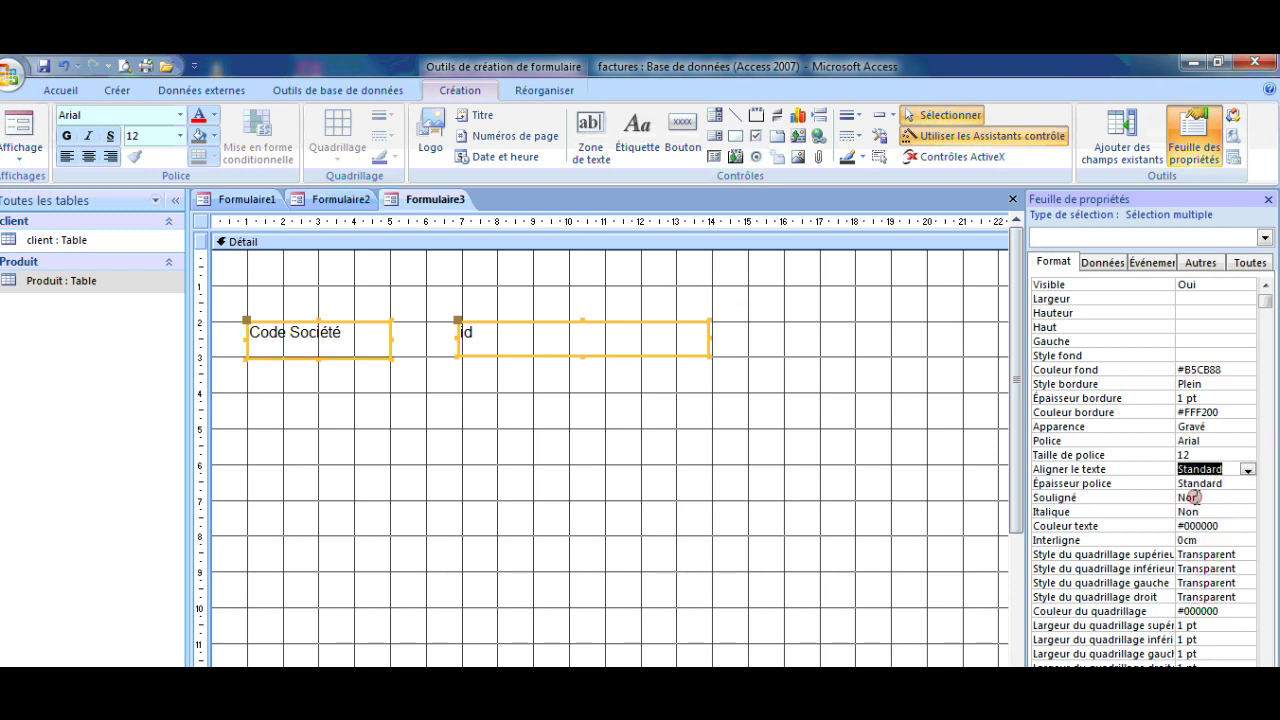
Set the font weight of the selected label and text box to Moyen
left_click(1240, 484)
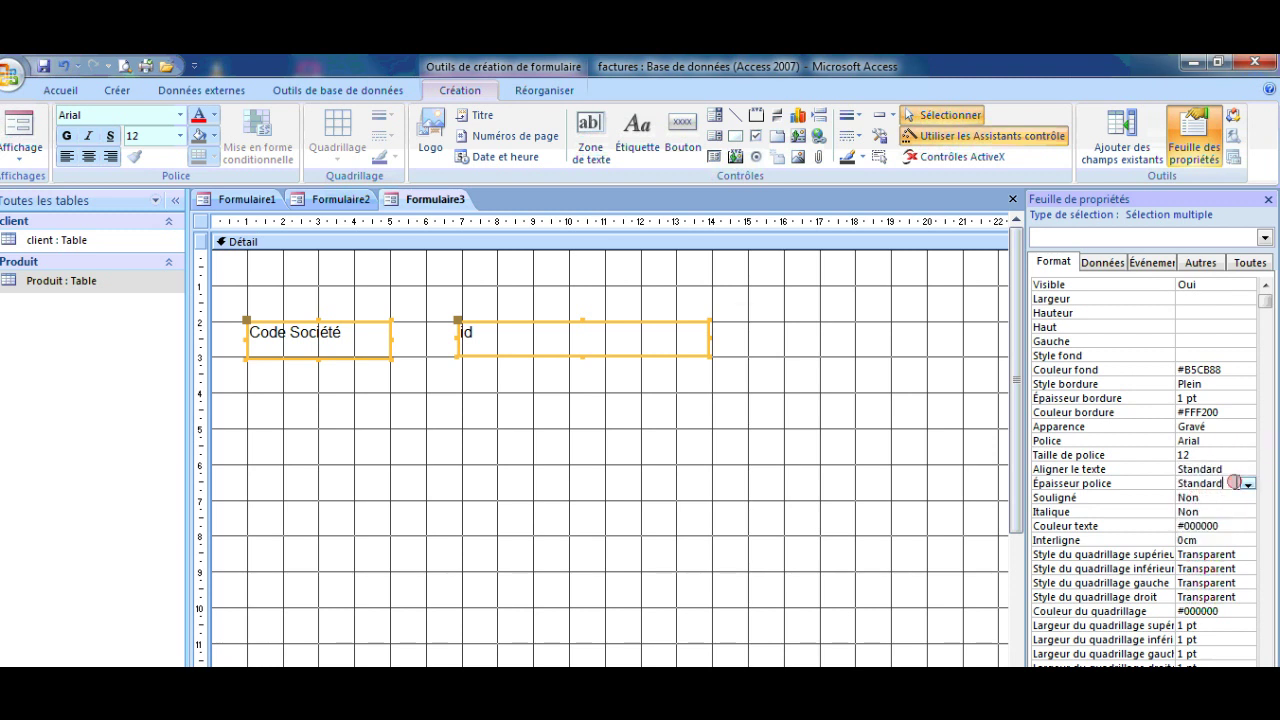
left_click(1248, 484)
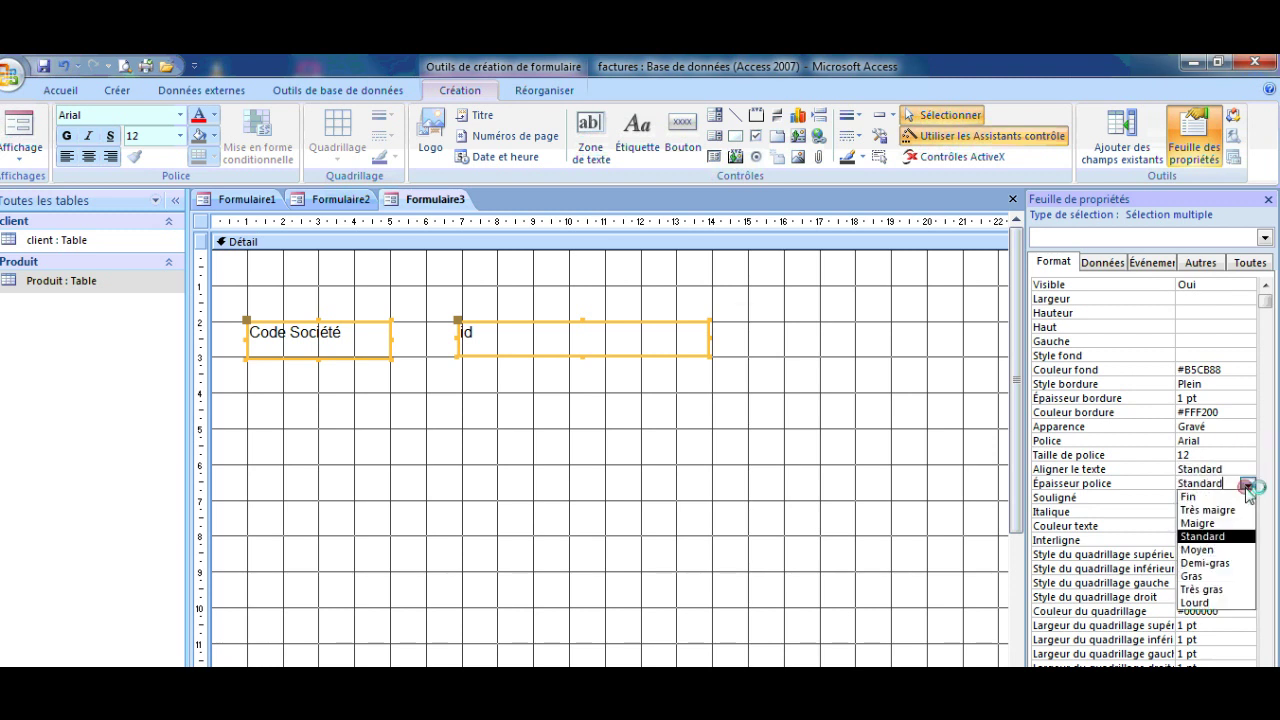
left_click(1215, 550)
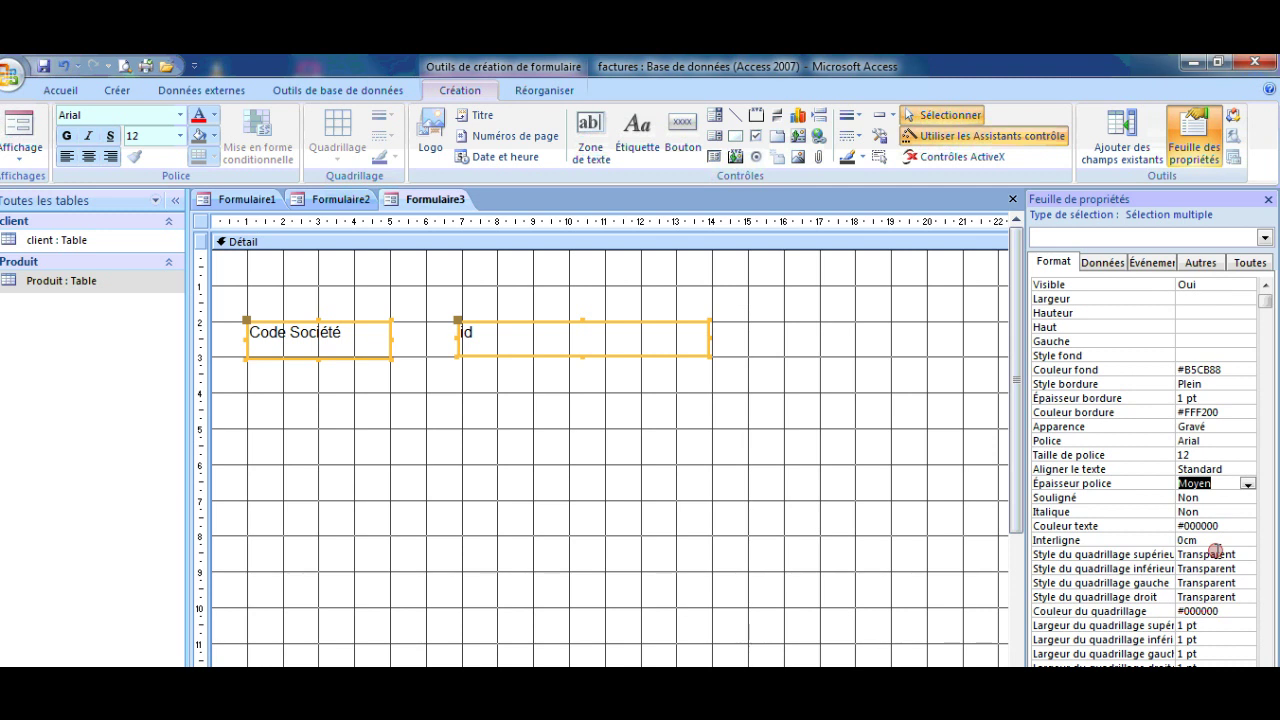
Choose the recently used black #000000 as the text colour of the selected label and text box
left_click(1230, 527)
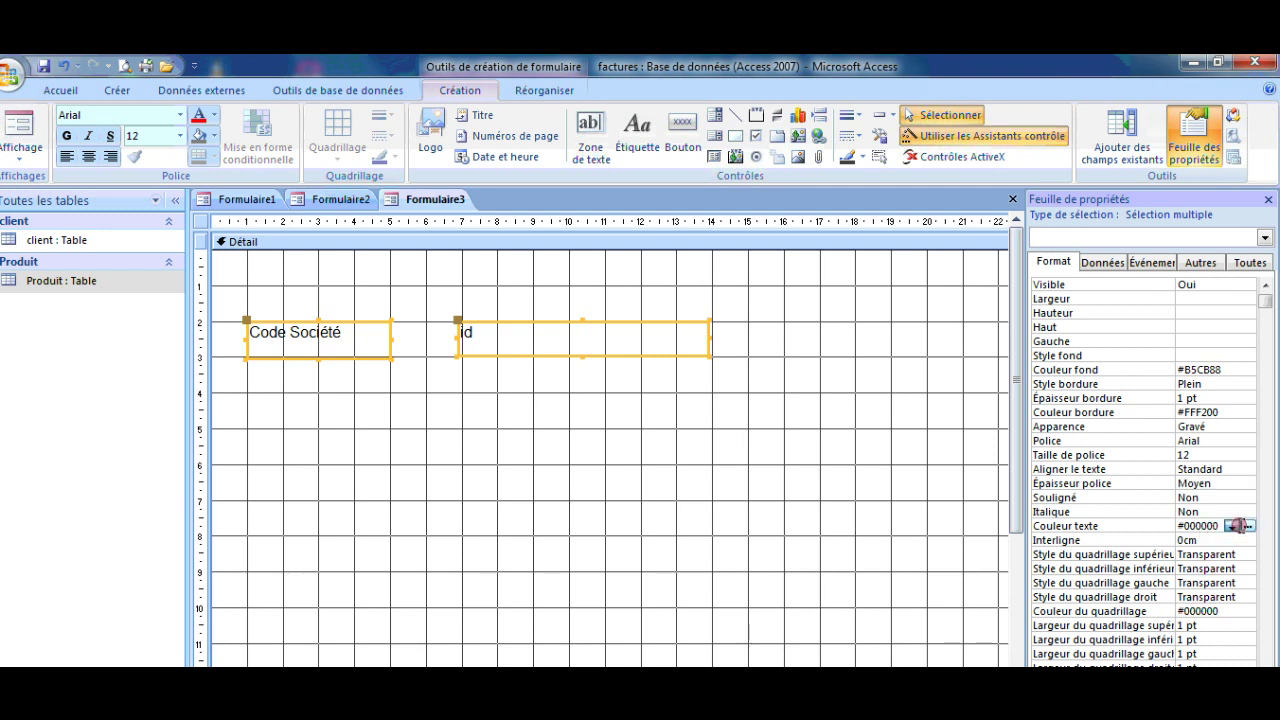
left_click(1250, 528)
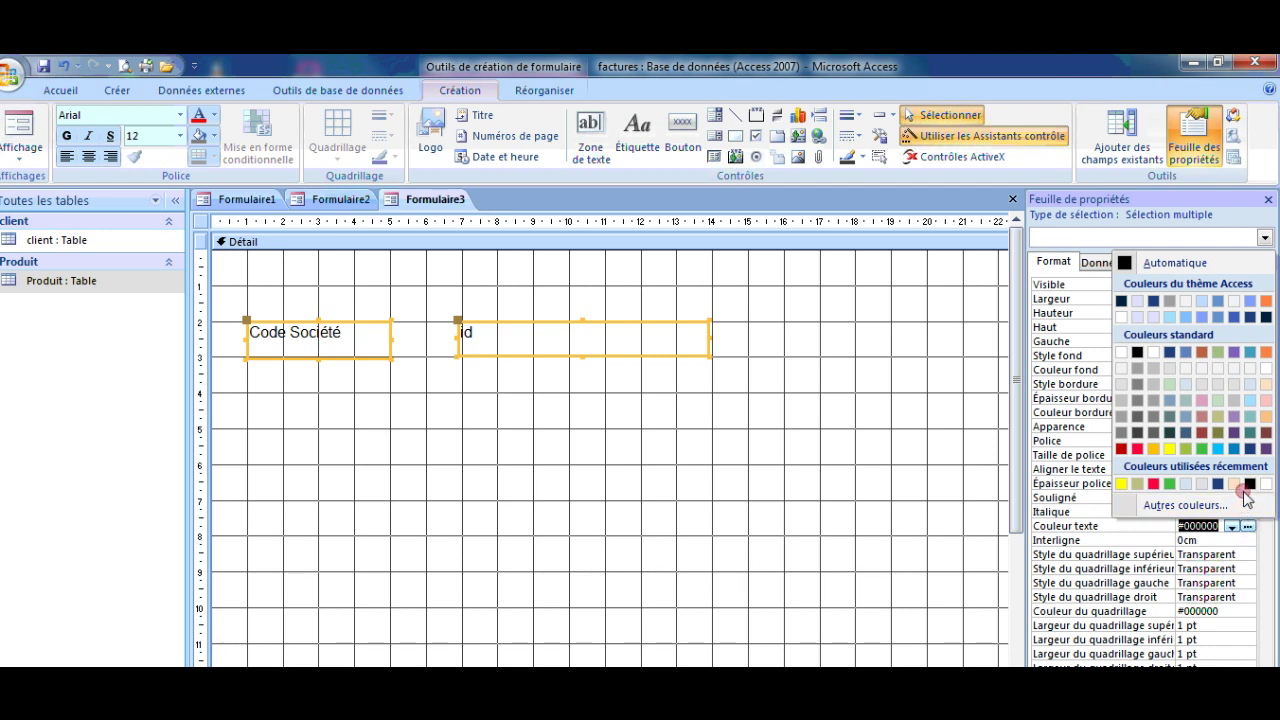
left_click(1249, 484)
left_click(1193, 527)
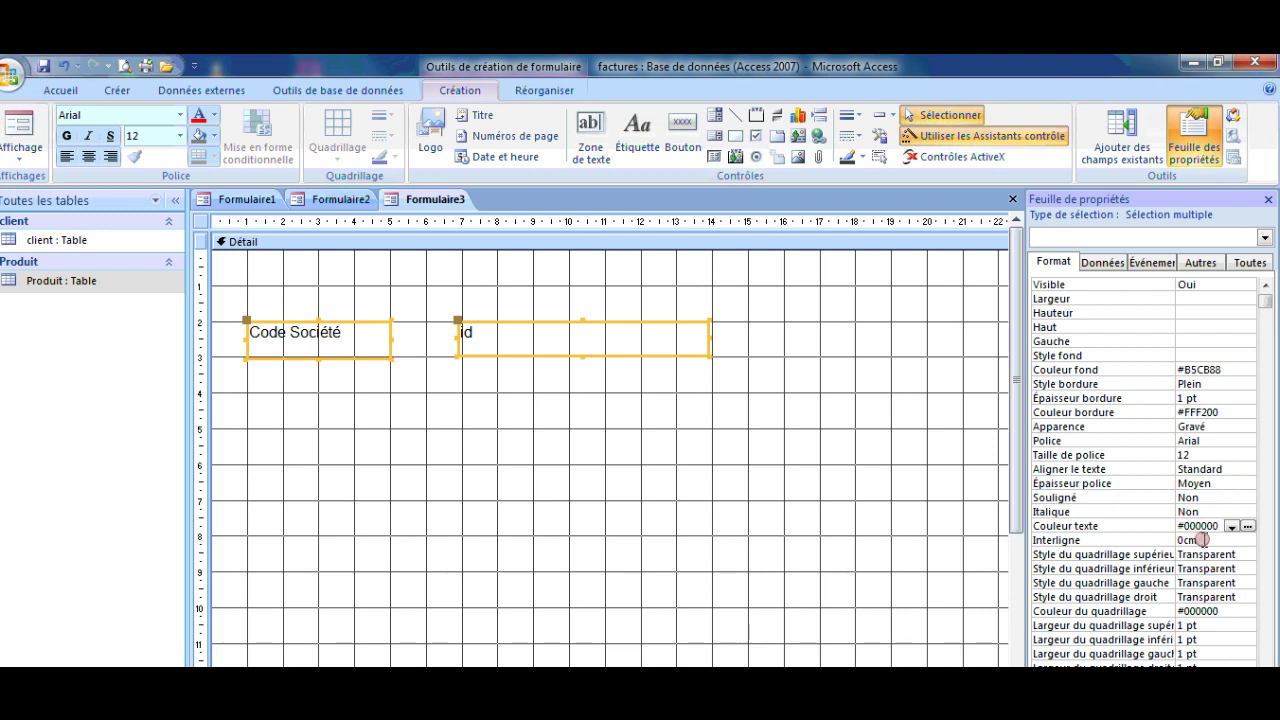
Preview the formatted label and text box in Form view, and return to Design view
left_click(542, 533)
left_click(20, 125)
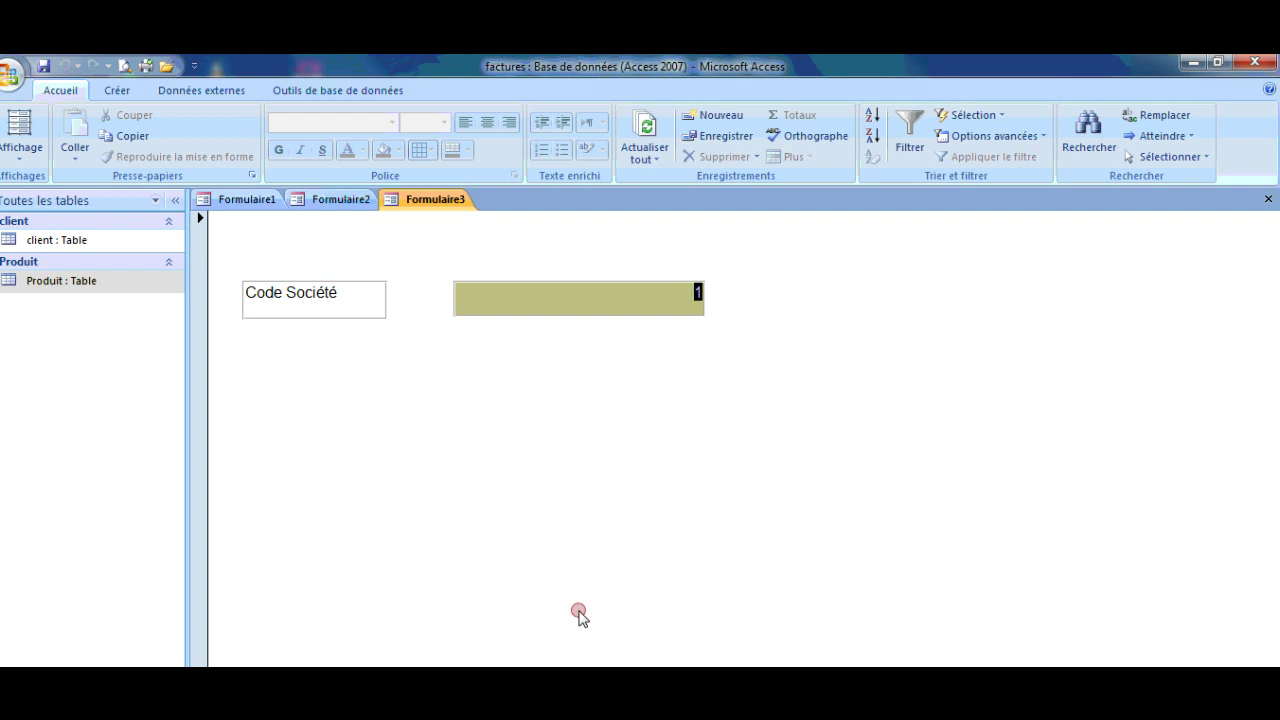
left_click(20, 155)
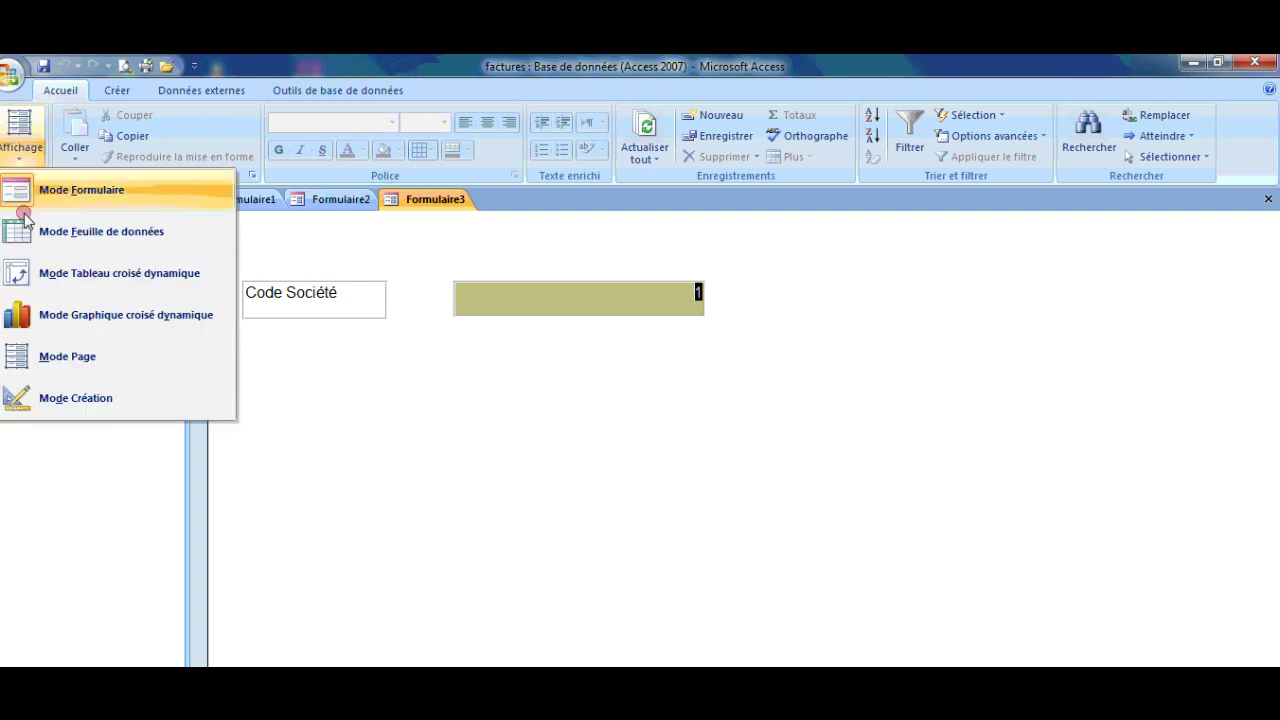
left_click(92, 402)
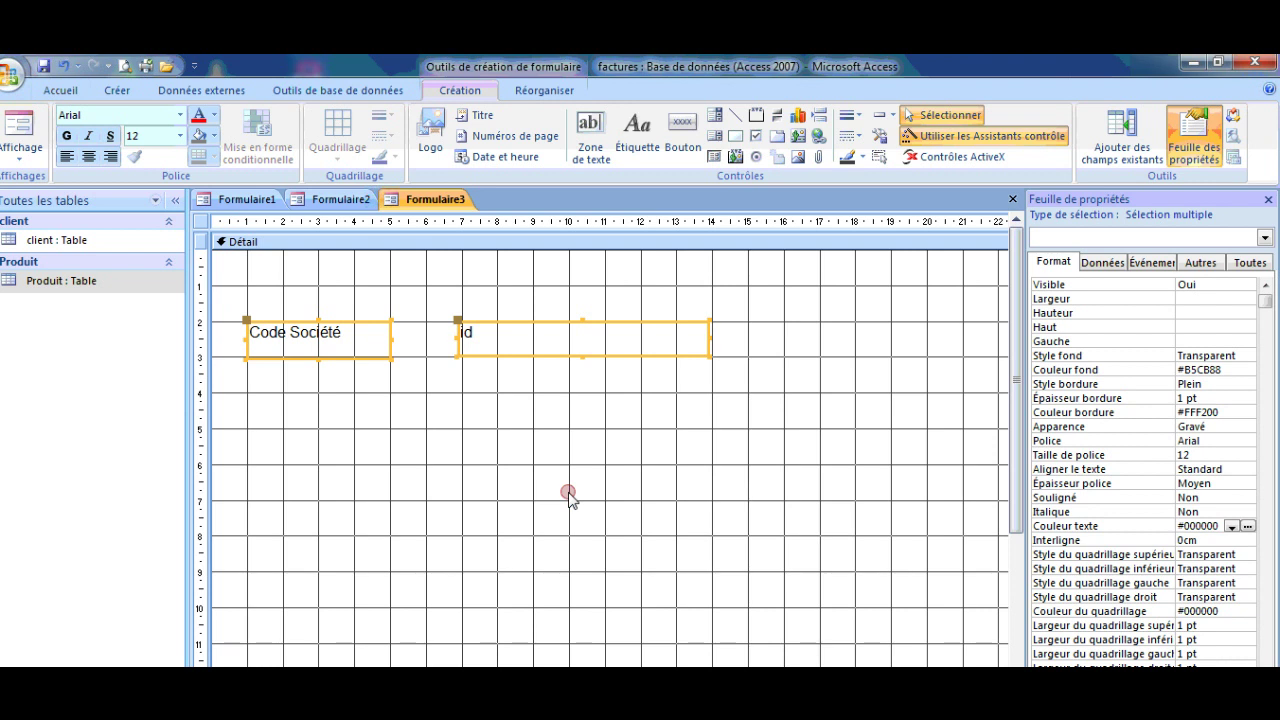
Set the background colour of the Détail section to light green #CDDCAF
right_click(738, 400)
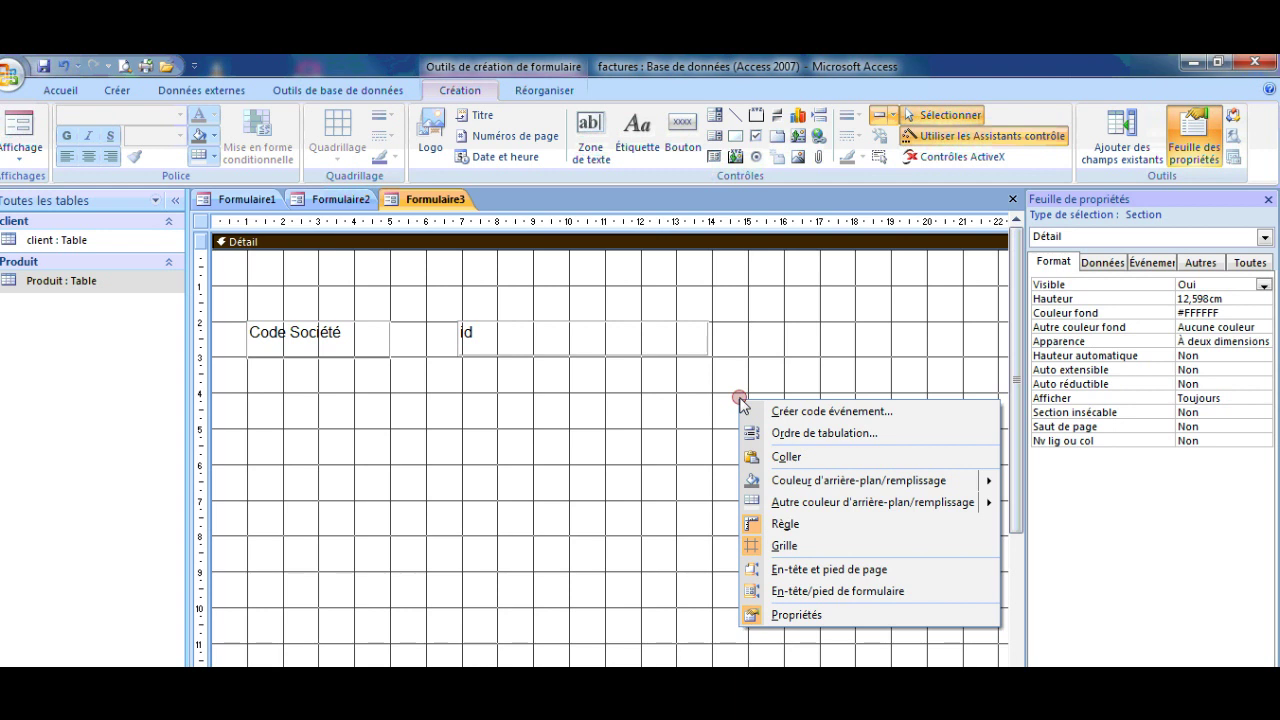
mouse_move(810, 480)
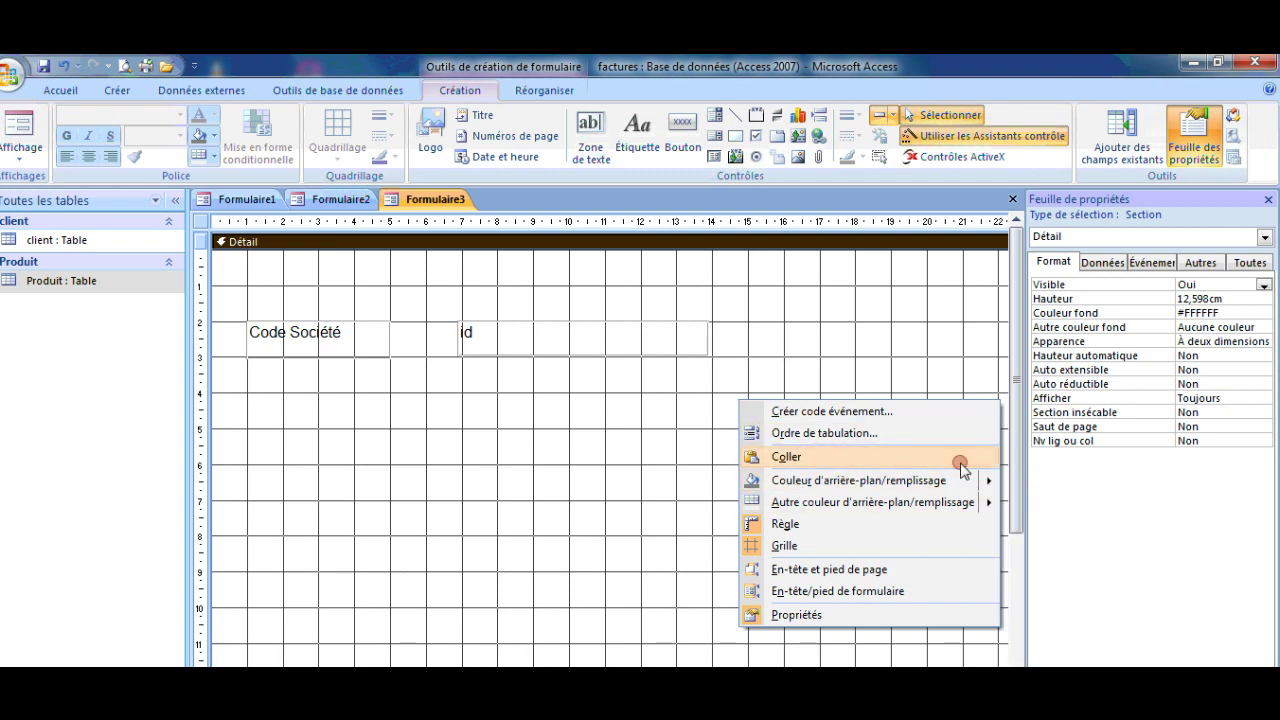
mouse_move(978, 483)
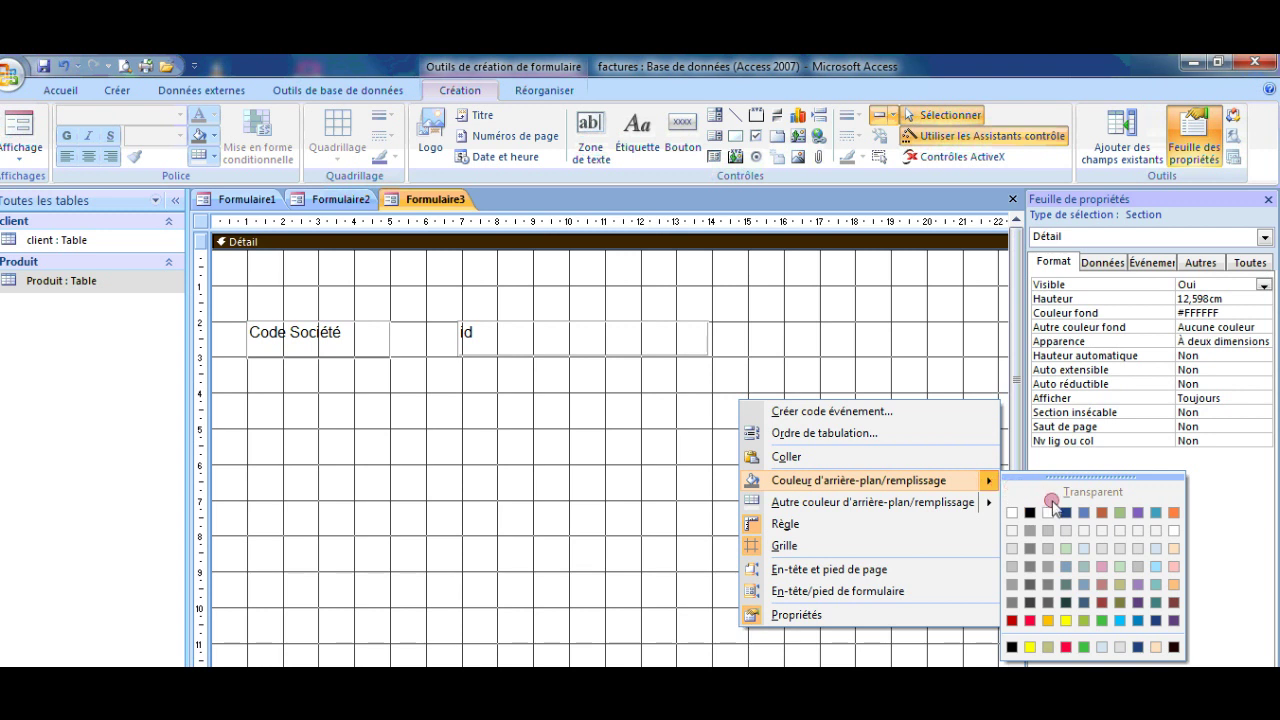
left_click(1120, 568)
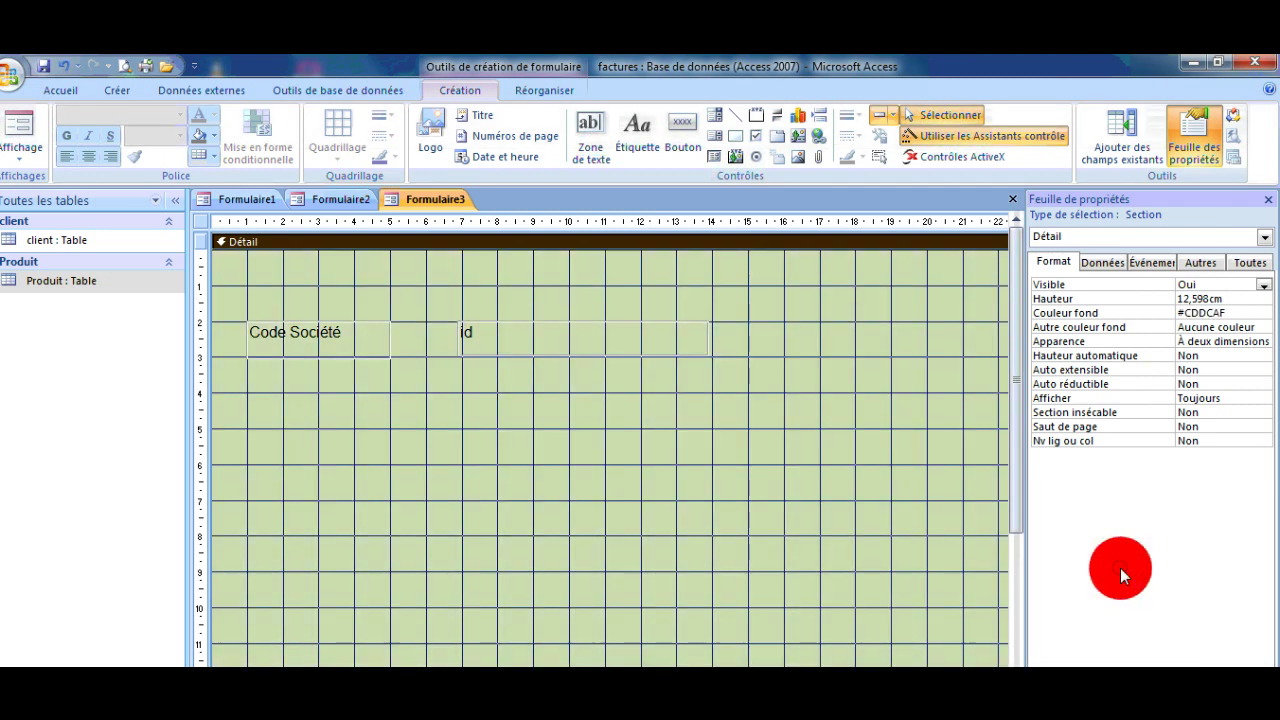
Add the form header and footer sections, and set the form header's background colour to green #22B14C
right_click(710, 444)
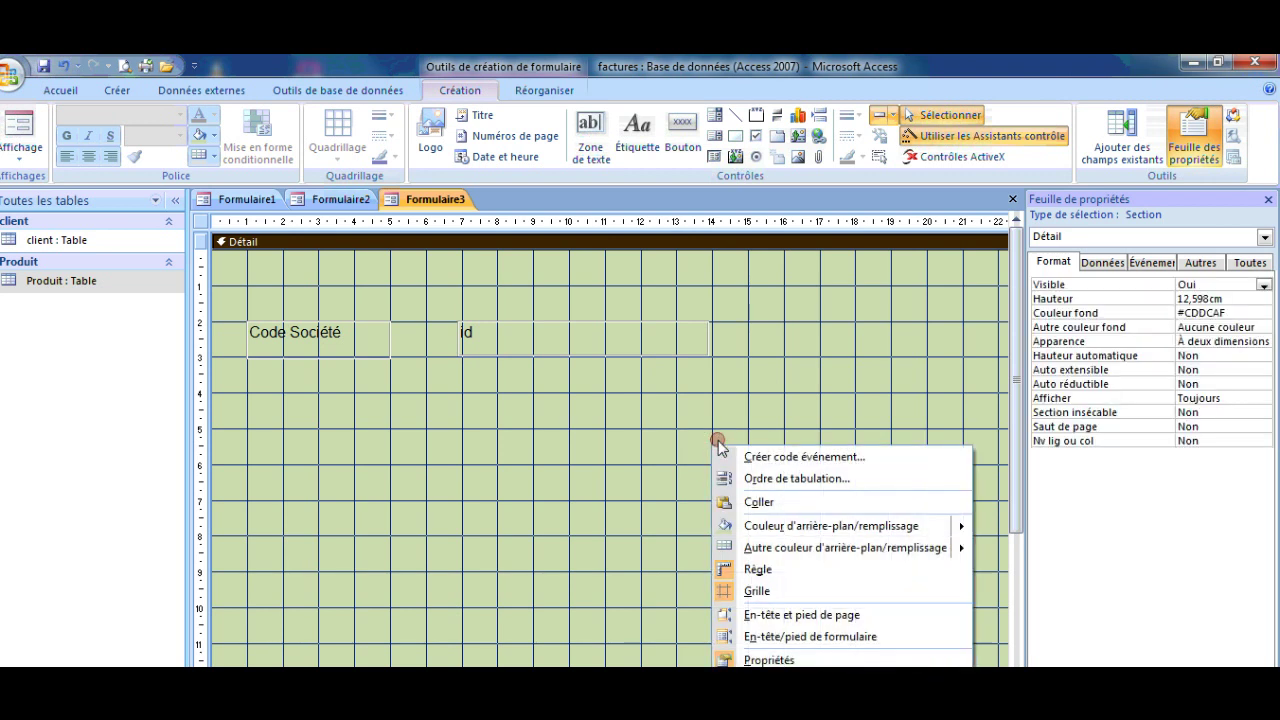
left_click(816, 640)
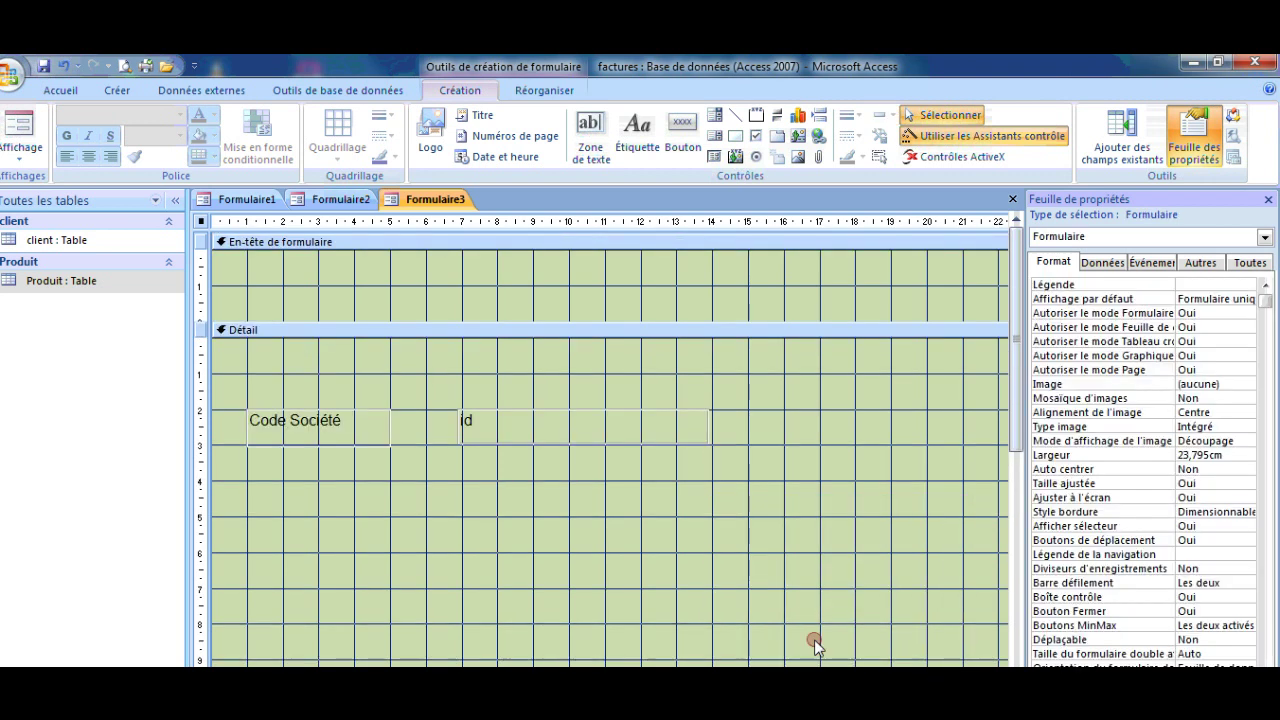
left_click(509, 243)
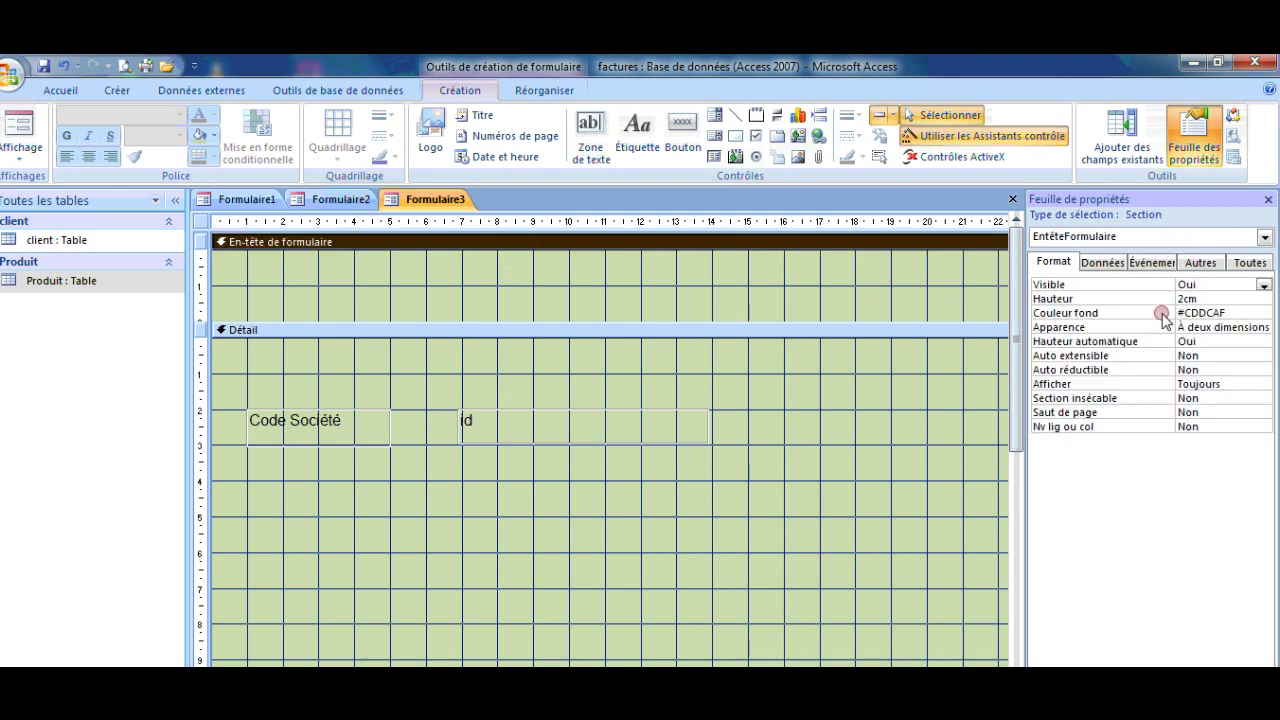
left_click(1240, 310)
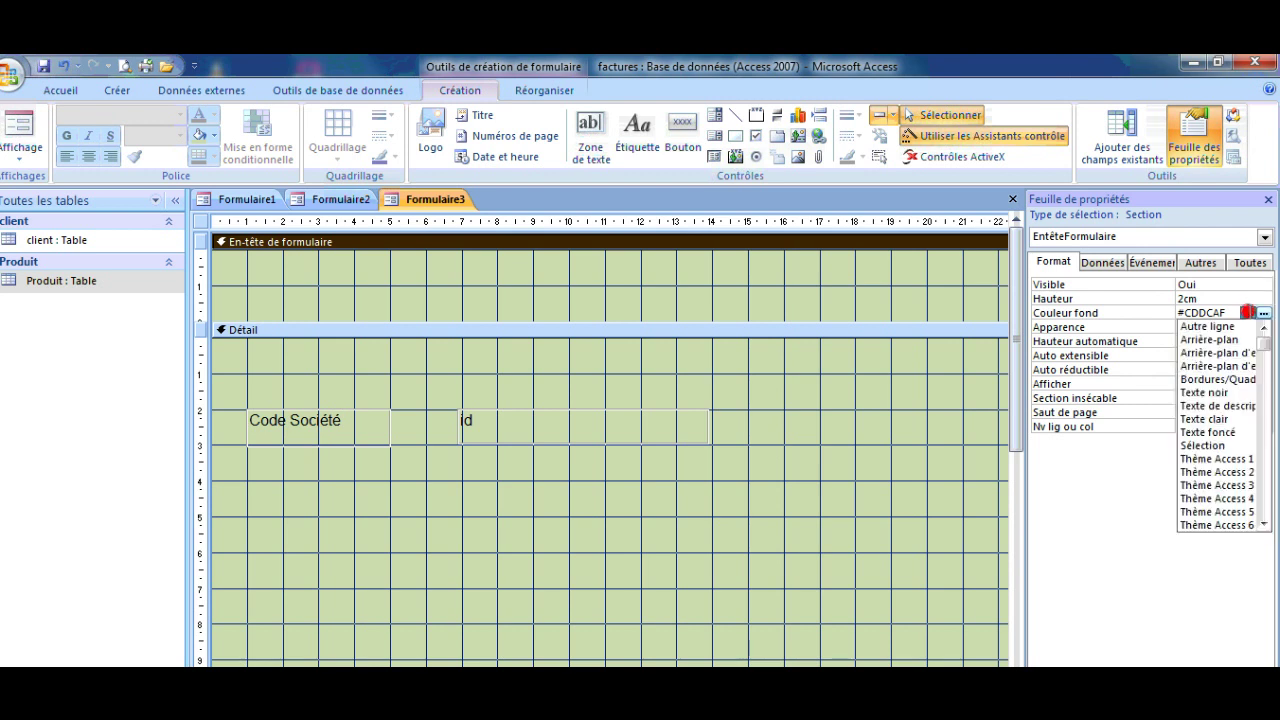
left_click(1263, 315)
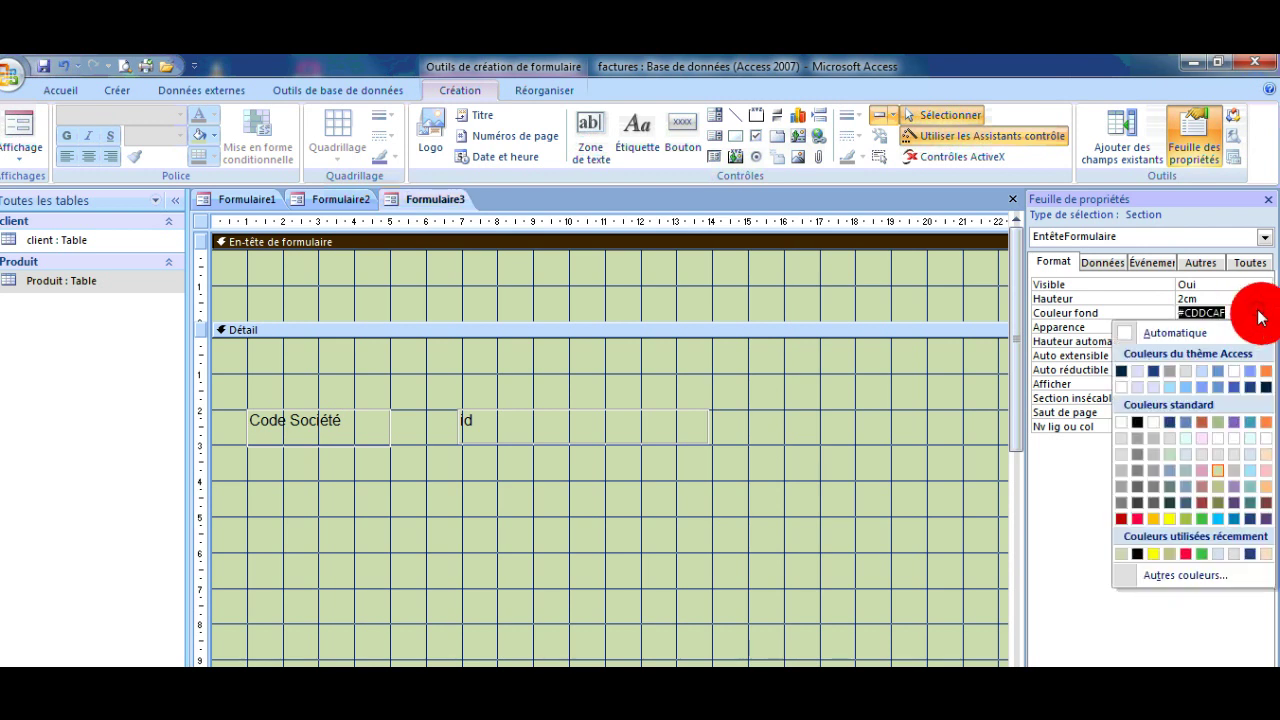
left_click(1202, 520)
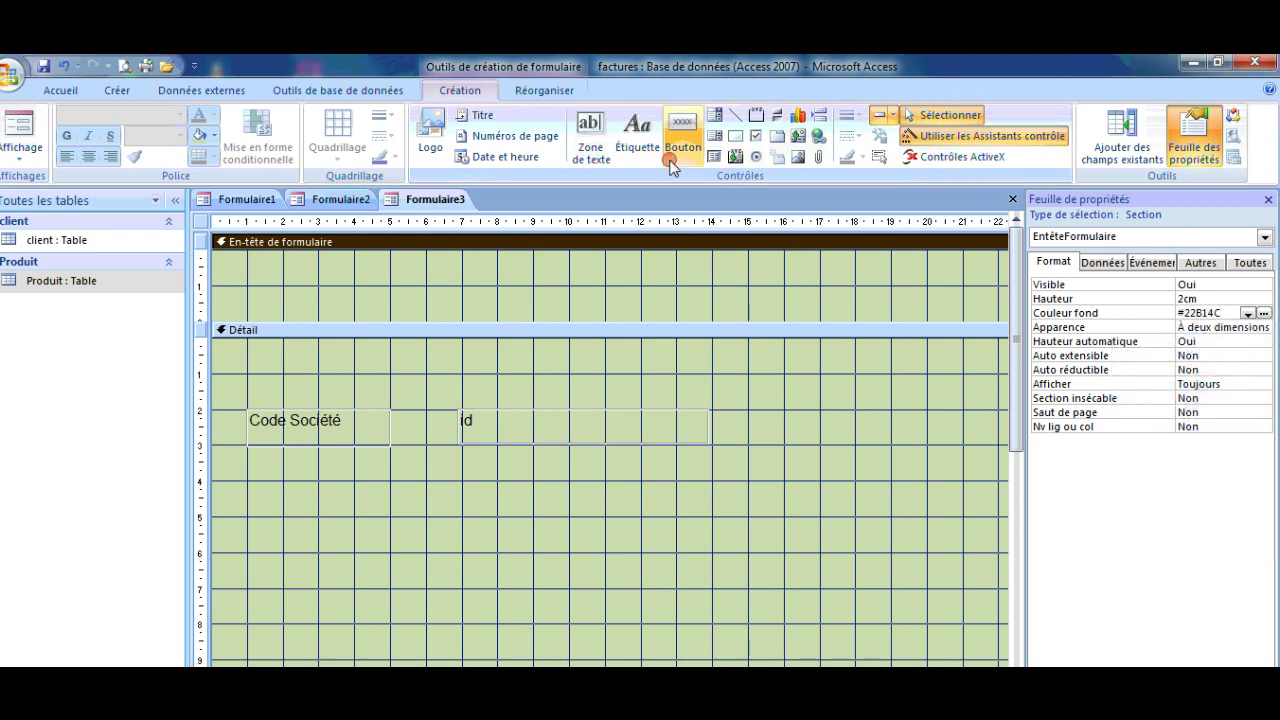
Add a label about 7.8 cm wide and 1.2 cm high in the form header with the text "Formulaire client"
left_click(630, 130)
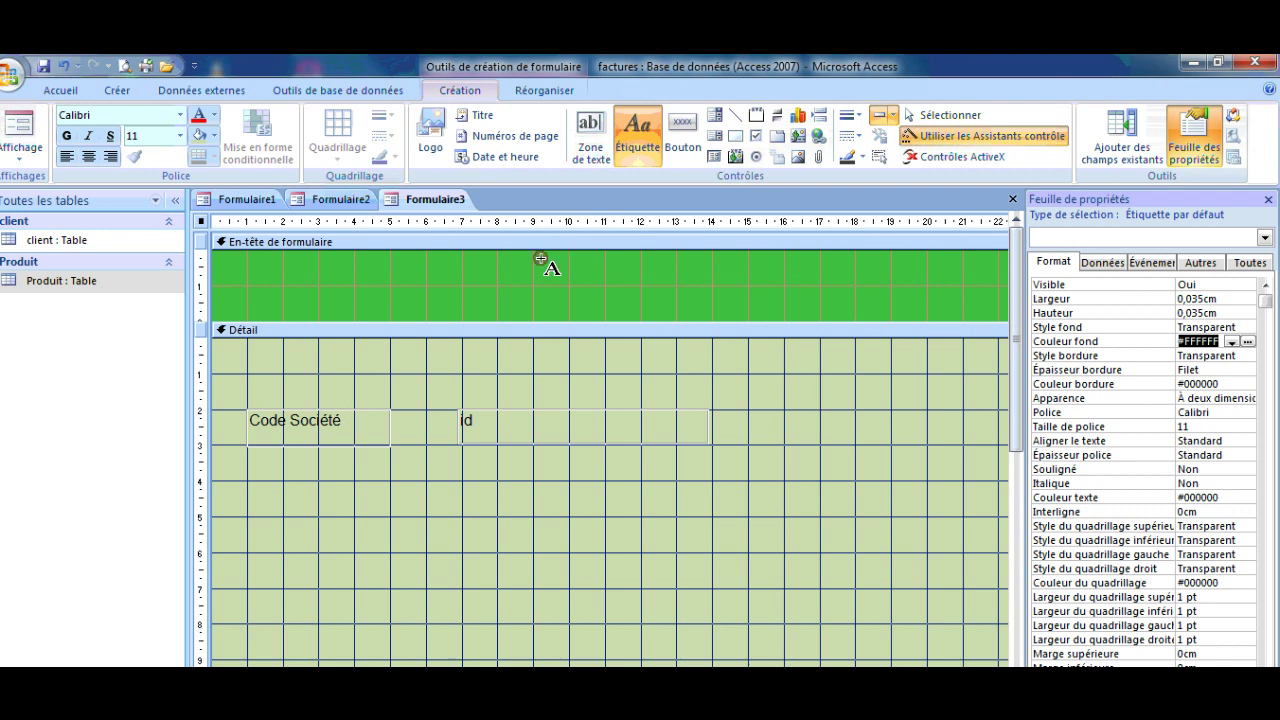
left_click_drag(462, 263, 739, 307)
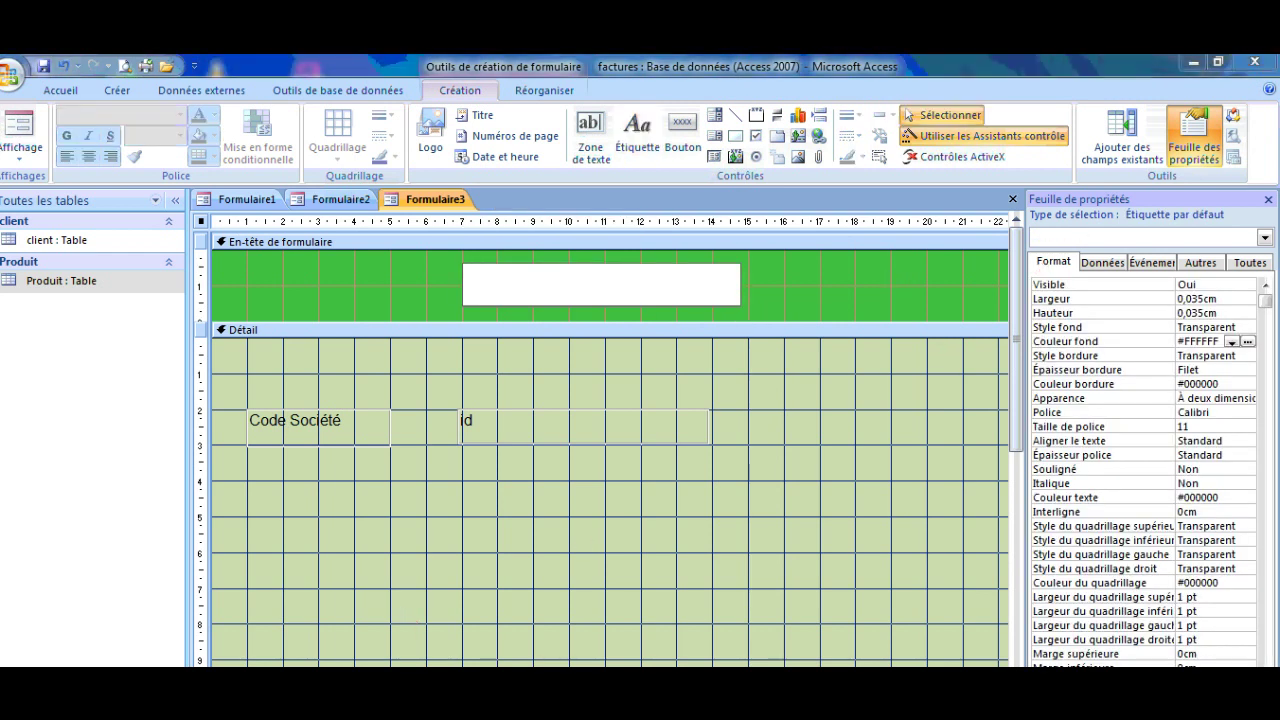
left_click(494, 610)
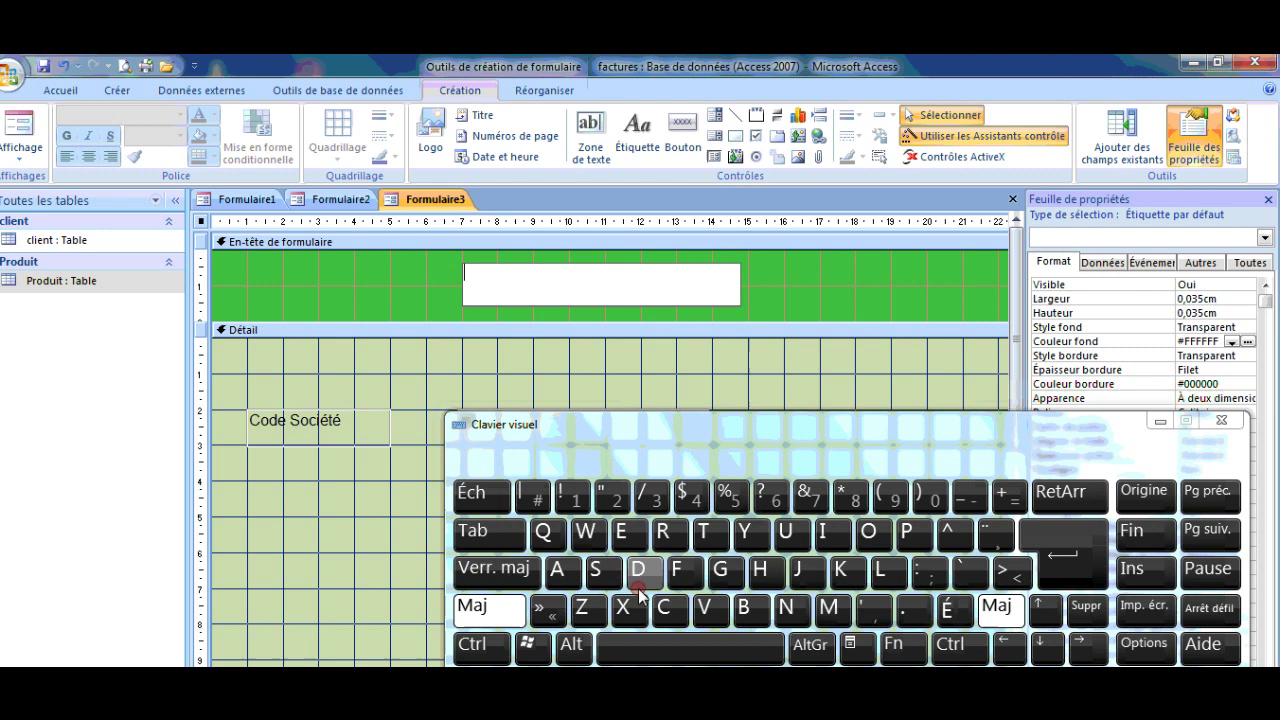
left_click(678, 570)
left_click(866, 533)
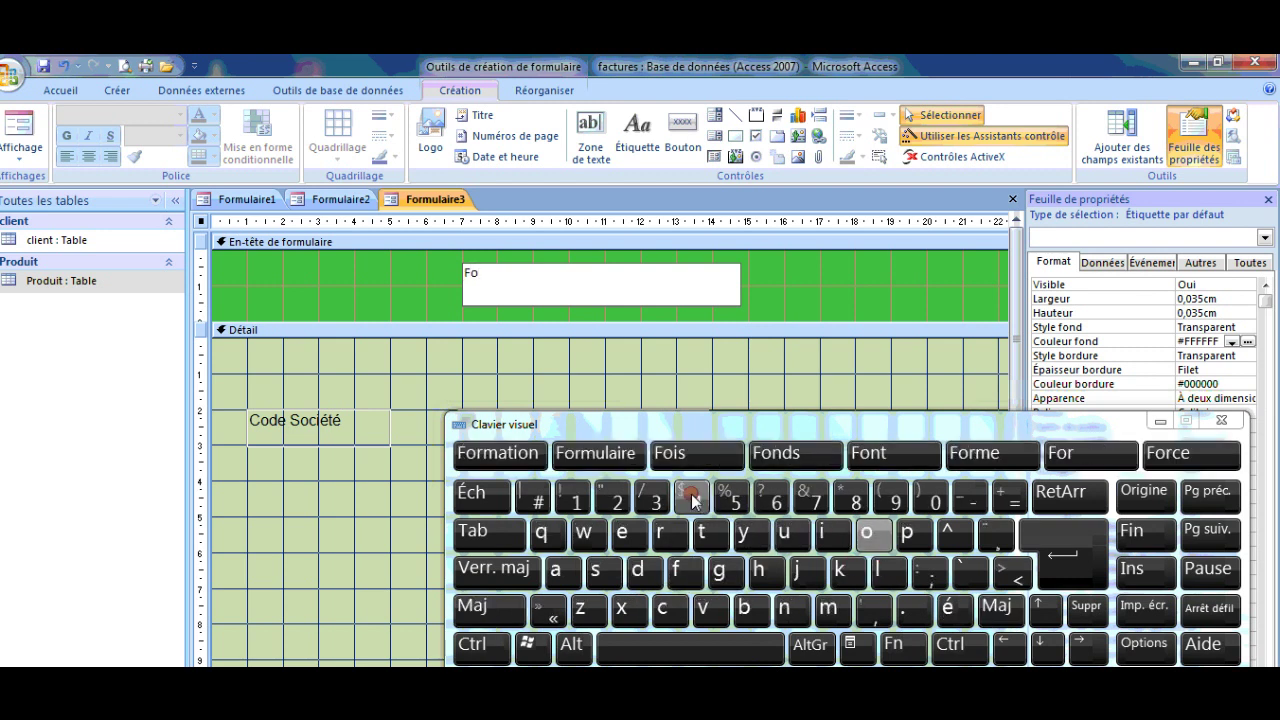
left_click(605, 462)
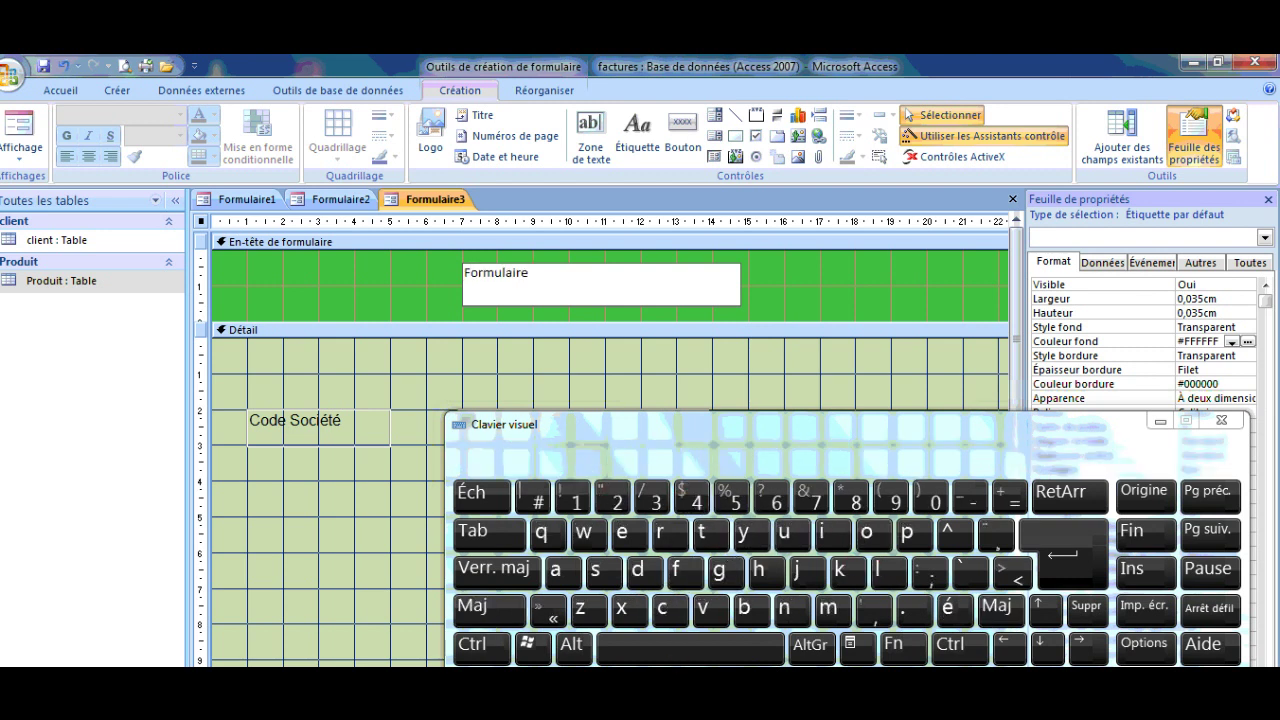
left_click(662, 608)
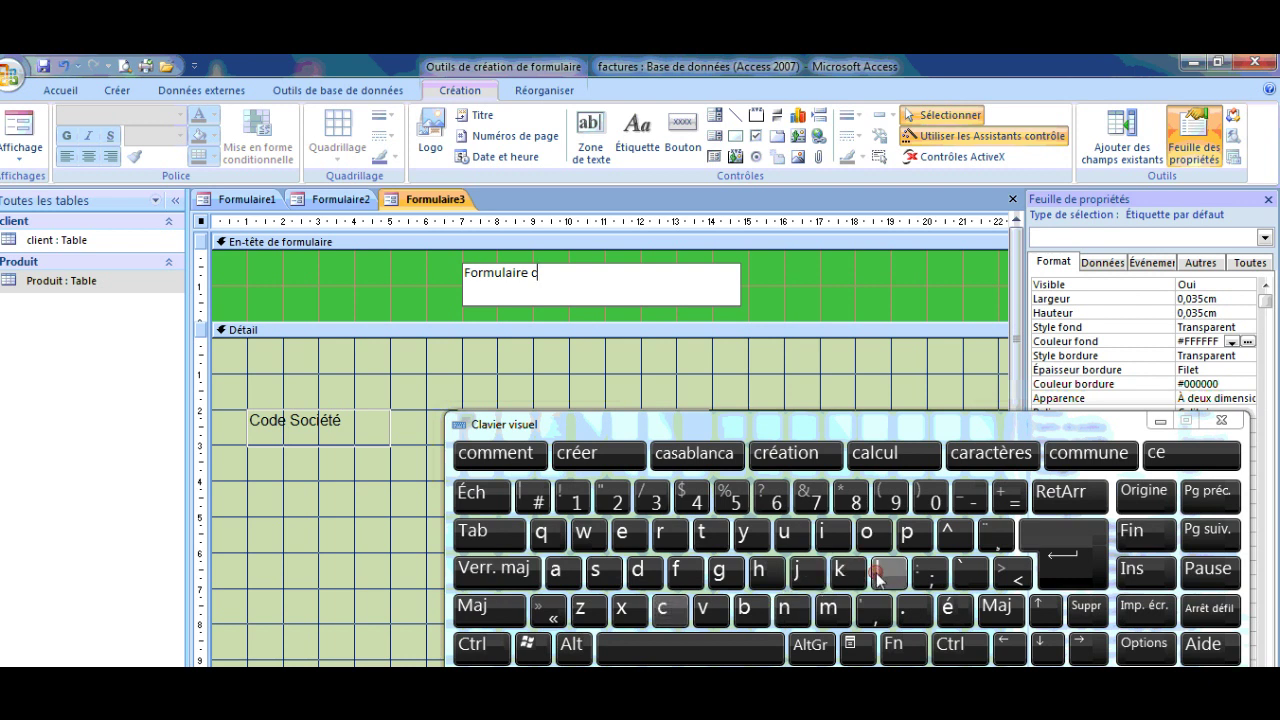
left_click(888, 570)
left_click(830, 533)
left_click(628, 533)
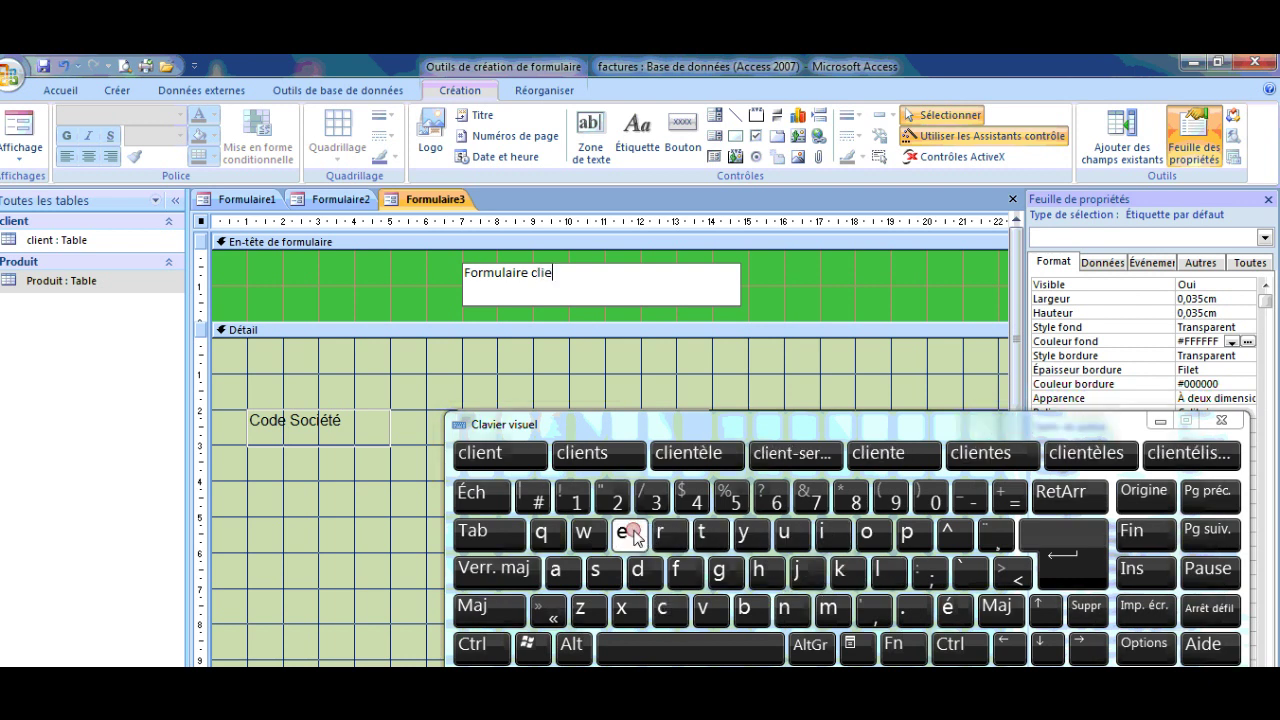
left_click(785, 608)
left_click(708, 533)
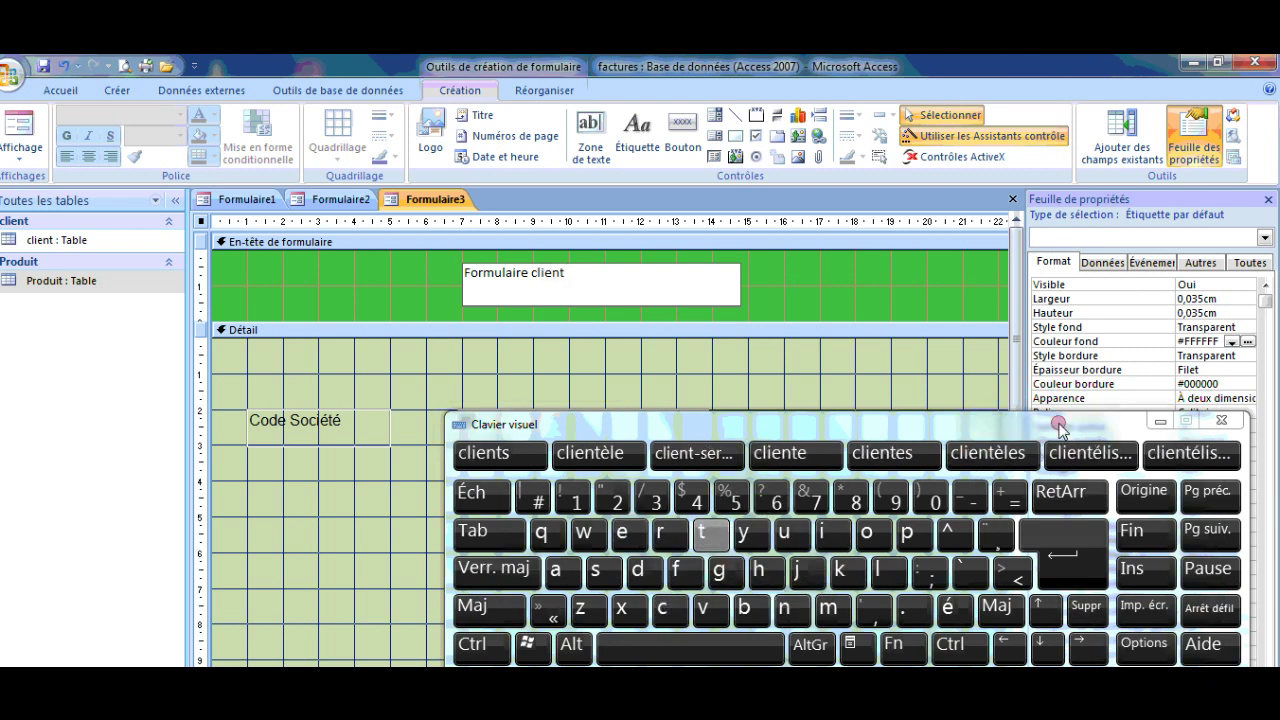
left_click(1160, 421)
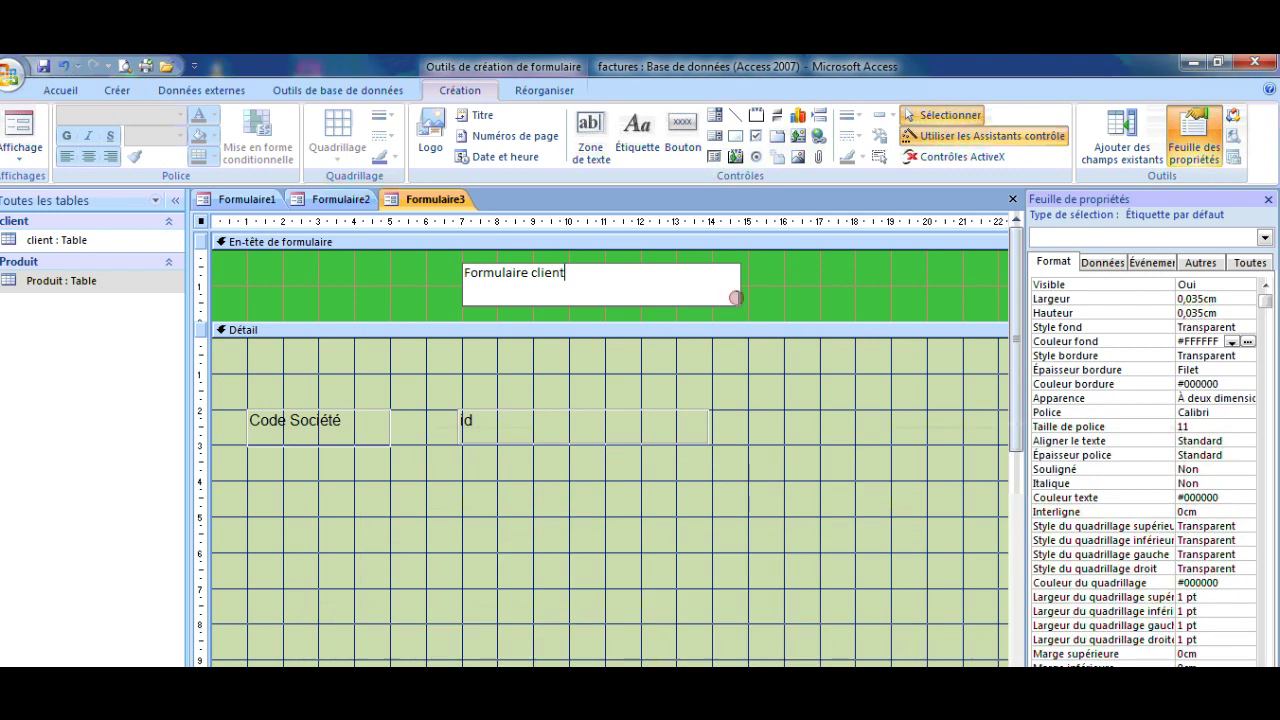
Set the background colour of the "Formulaire client" label to #EFD3D2, and replace it with the recently used yellow #FFF200
left_click(742, 296)
left_click(705, 294)
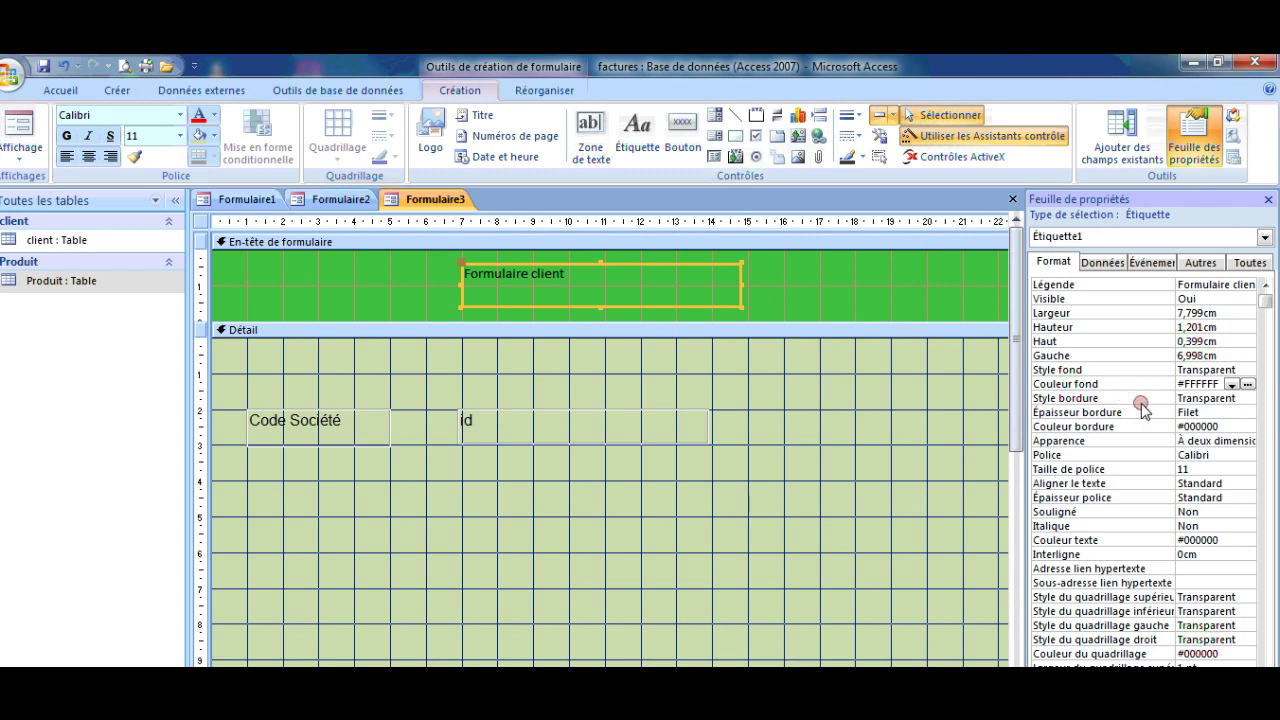
left_click(1249, 385)
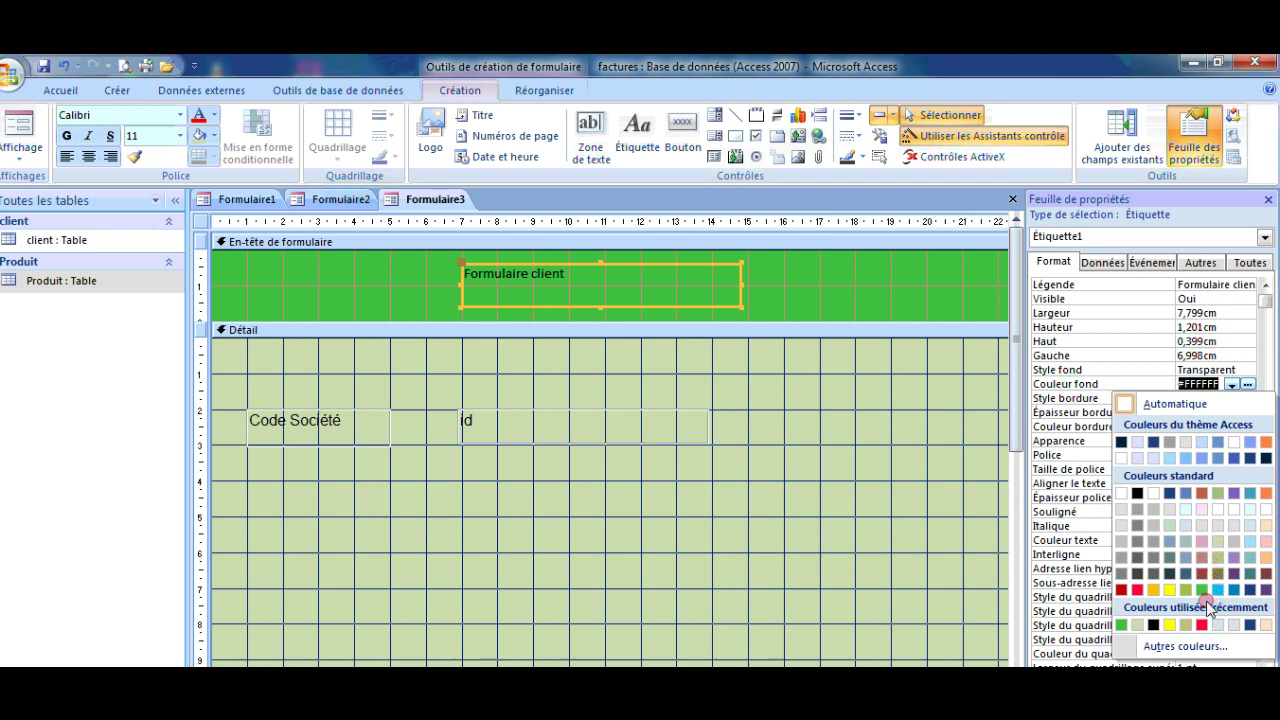
left_click(1233, 625)
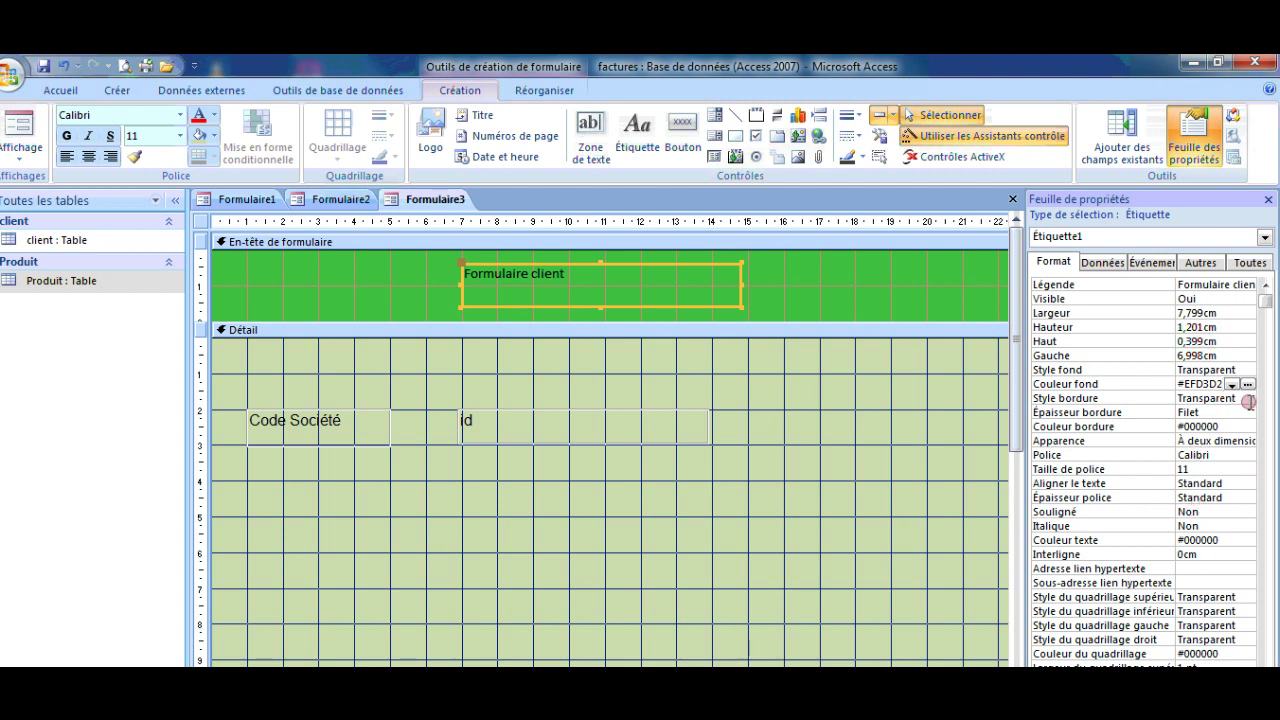
left_click(1236, 385)
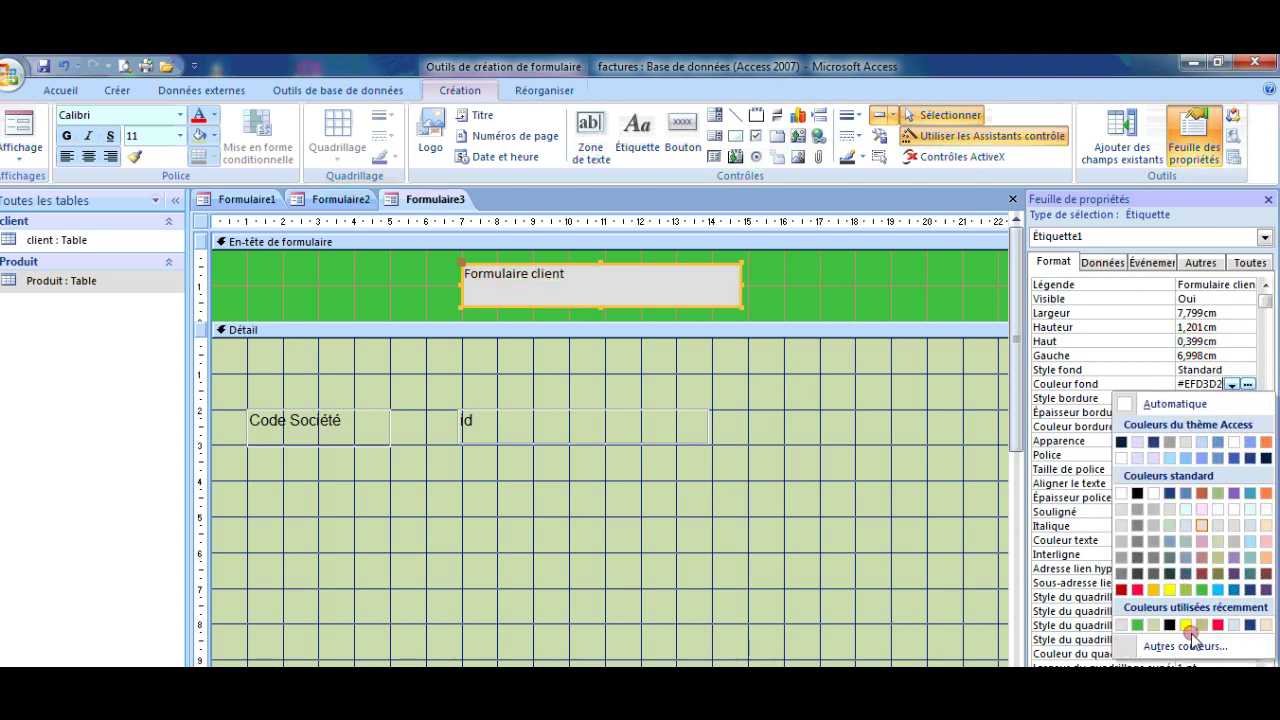
left_click(1187, 625)
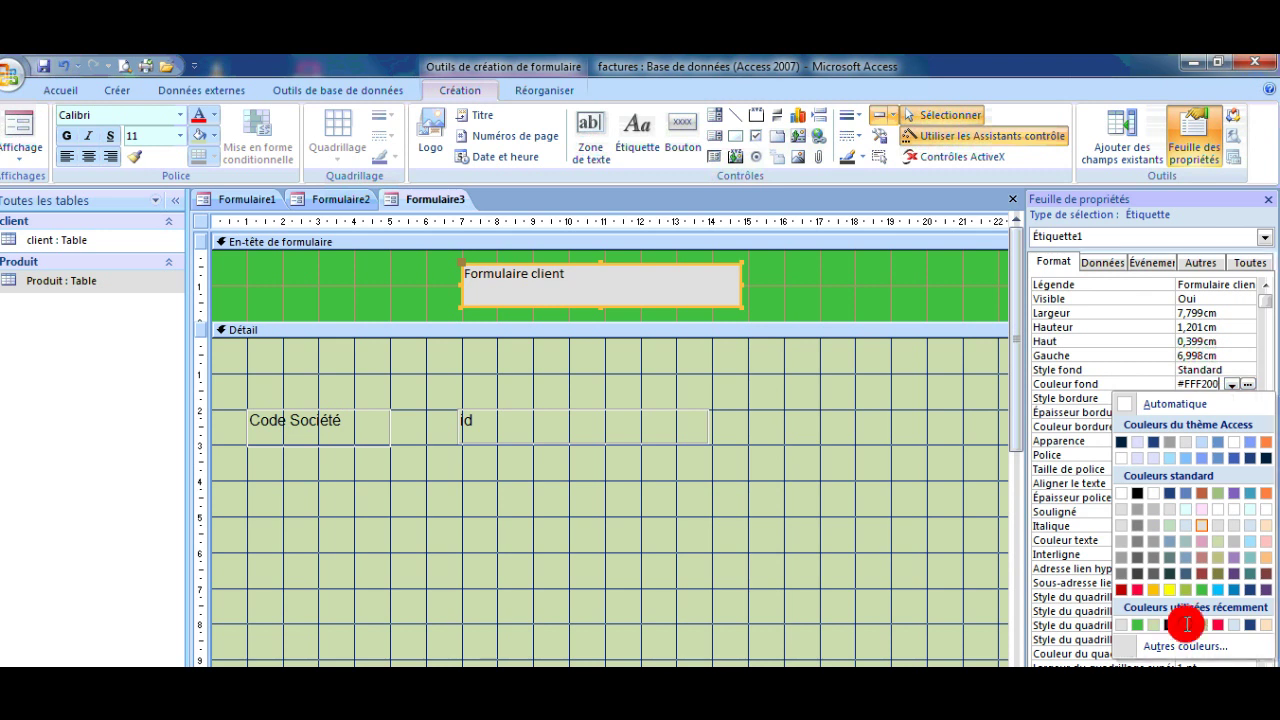
left_click(1166, 405)
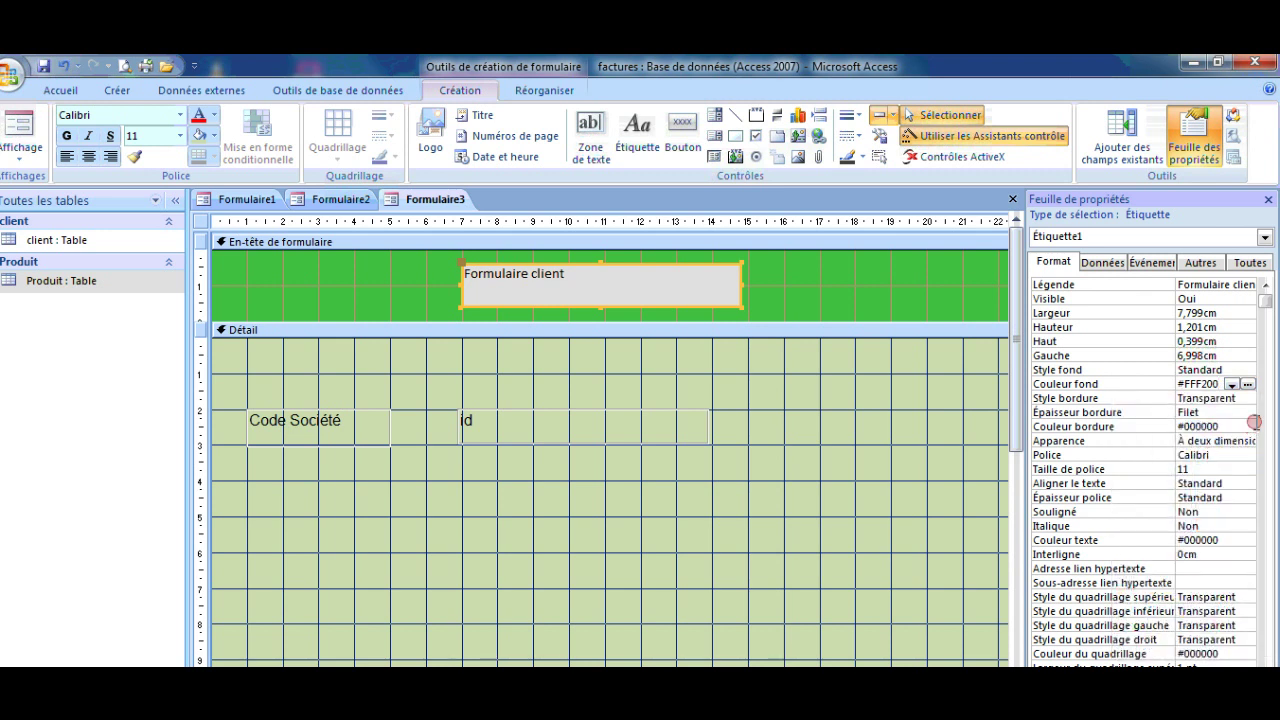
Give the "Formulaire client" label a solid (Plein) border with a thickness of 1 pt
left_click(1247, 399)
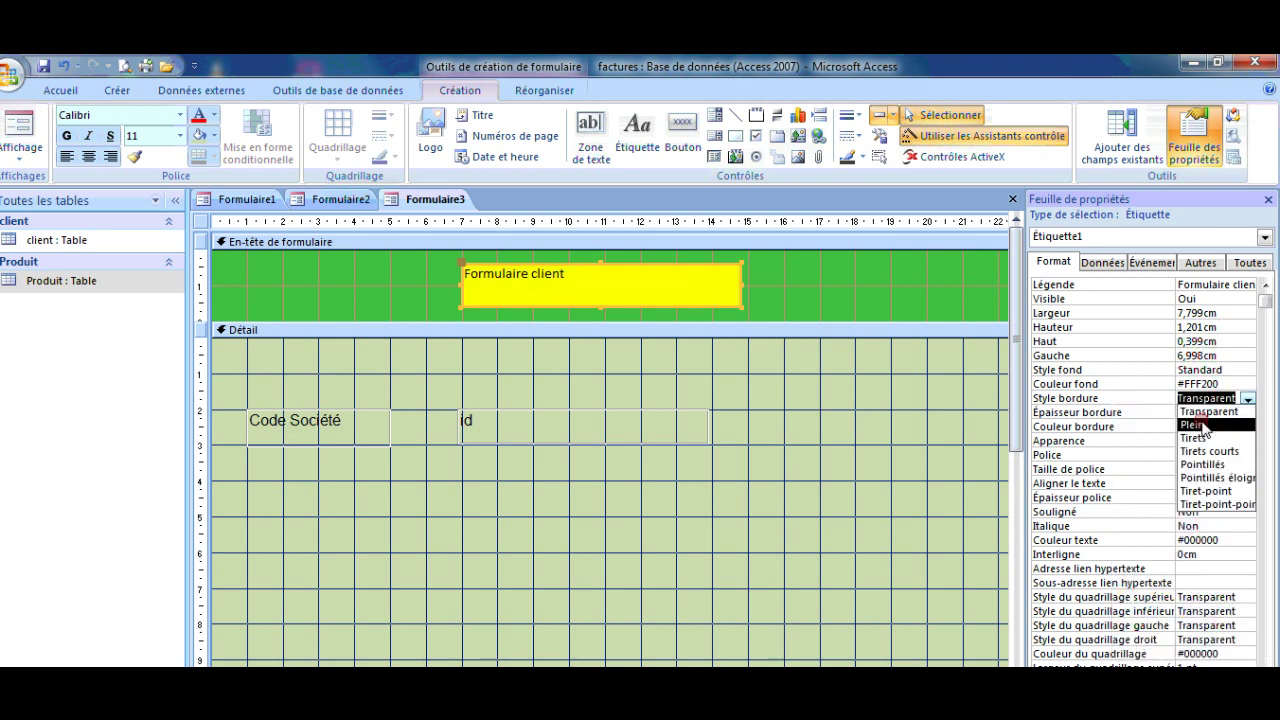
left_click(1205, 424)
left_click(1213, 411)
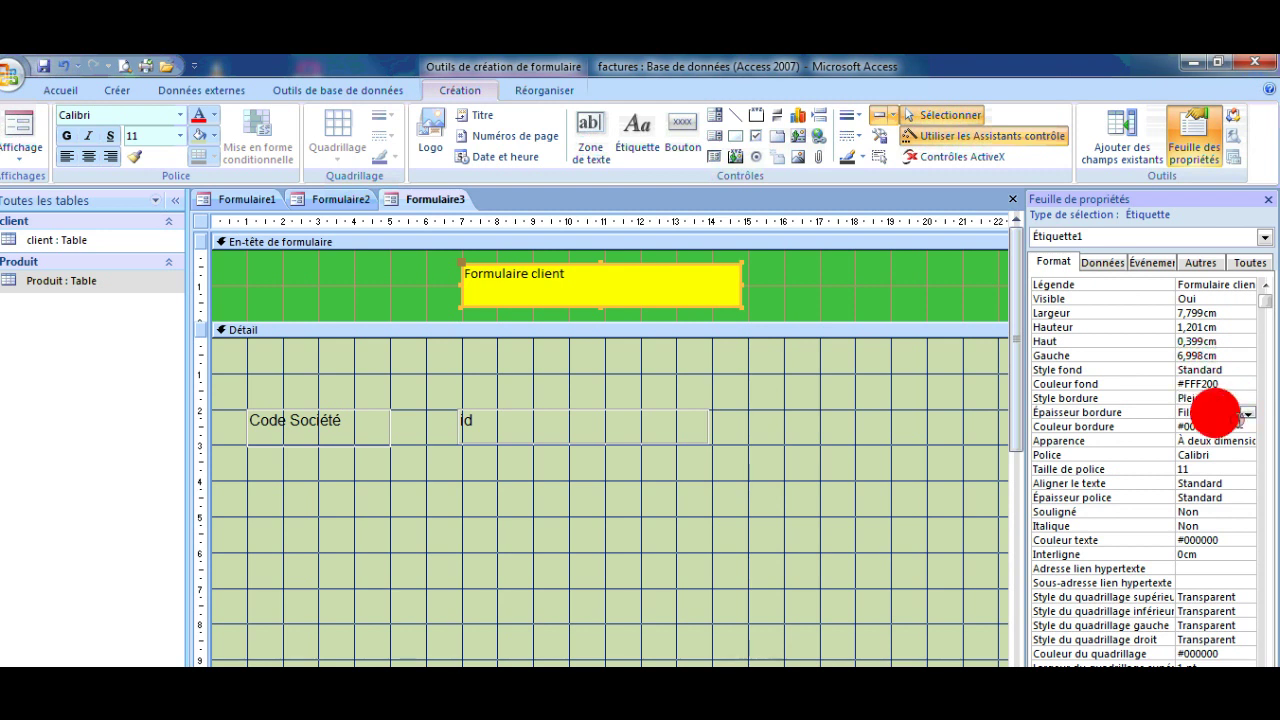
left_click(1247, 413)
left_click(1220, 435)
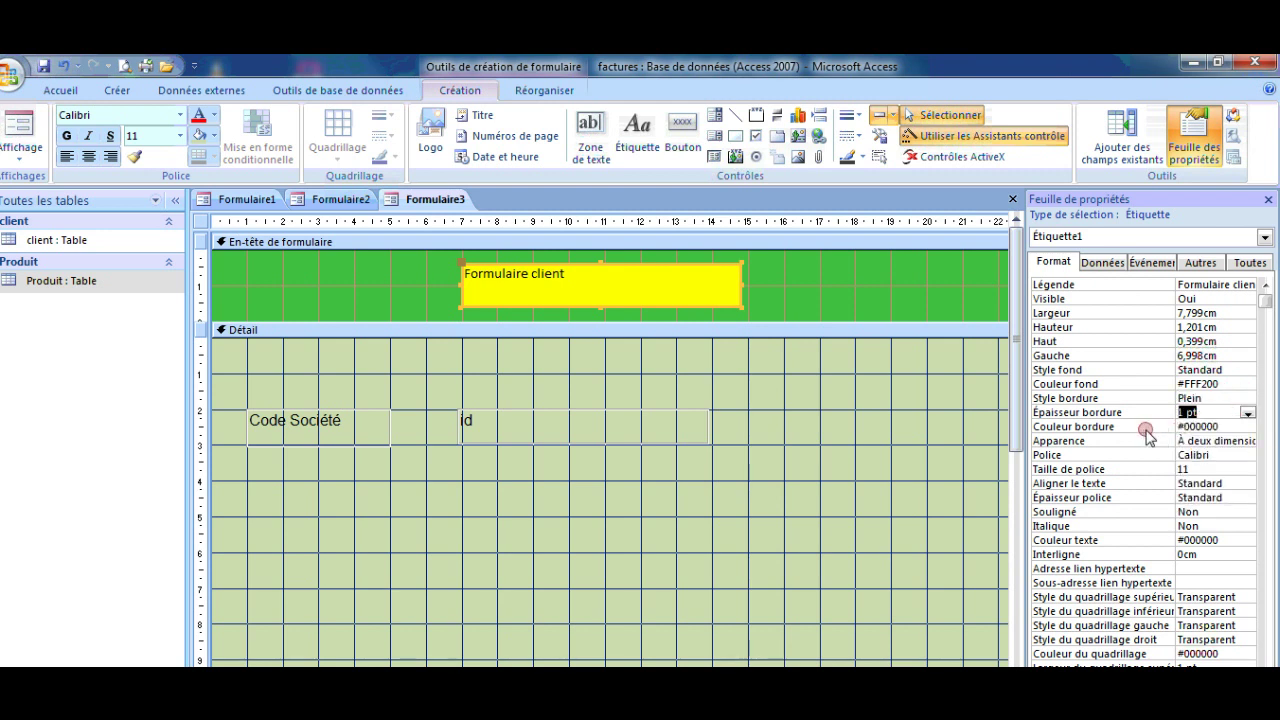
Set the title label's border colour to standard red #ED1C24 and its appearance to Ombré
left_click(1243, 428)
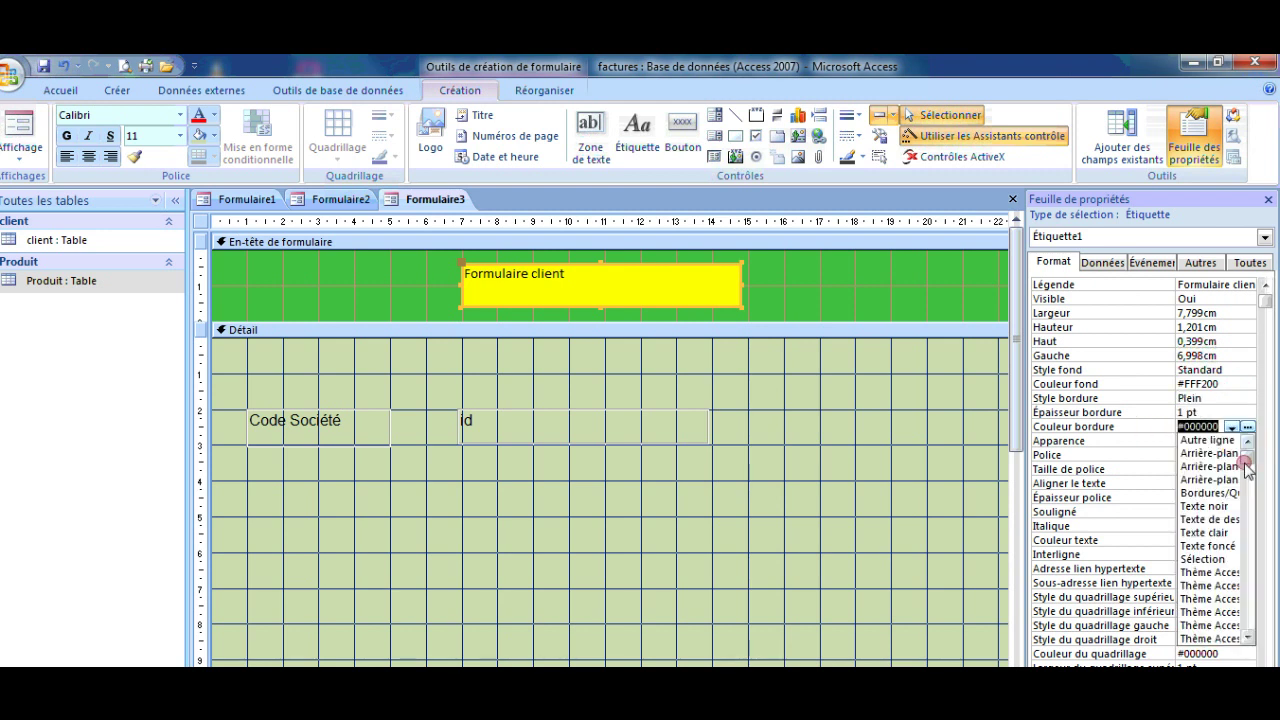
left_click(1246, 427)
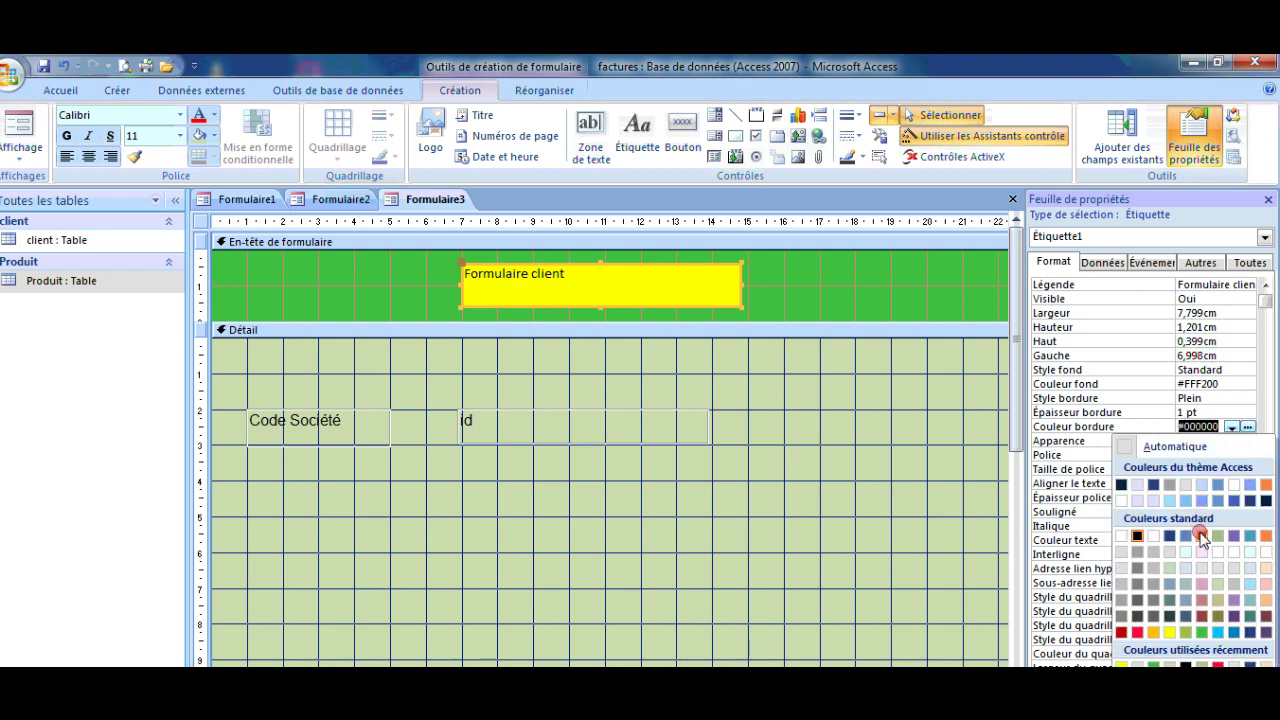
left_click(1137, 632)
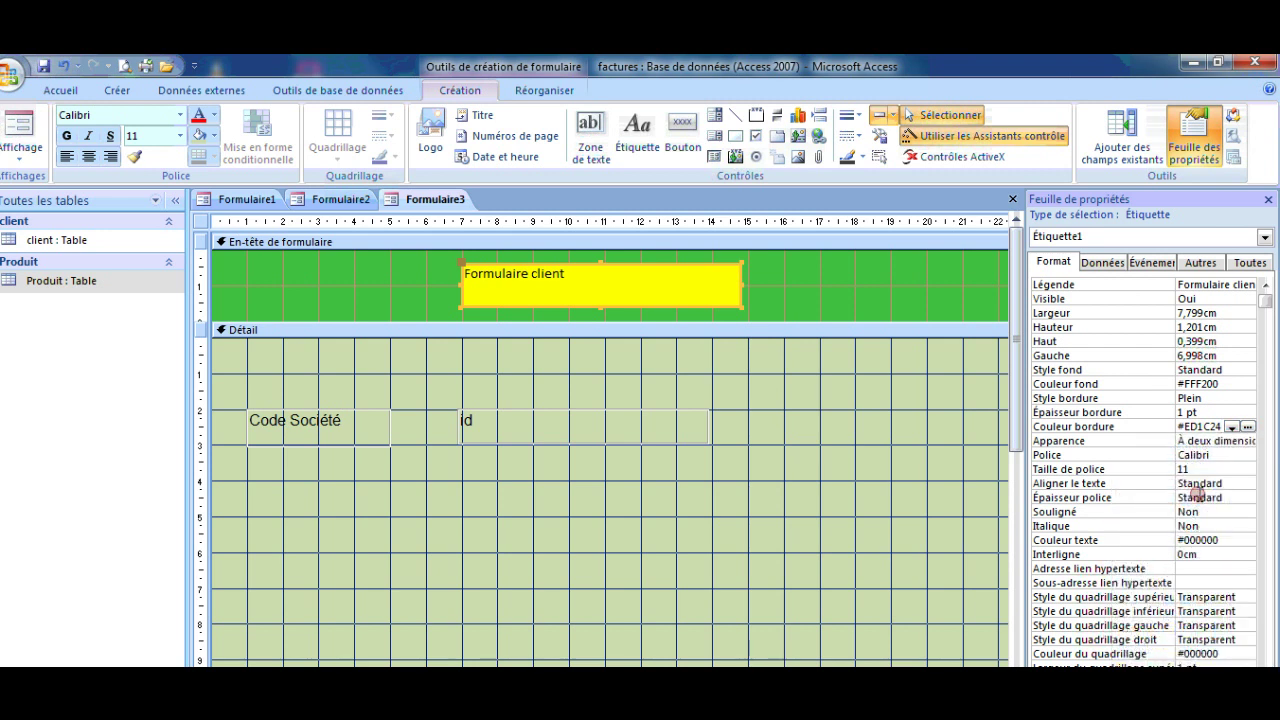
left_click(1208, 440)
left_click(1247, 441)
left_click(1198, 507)
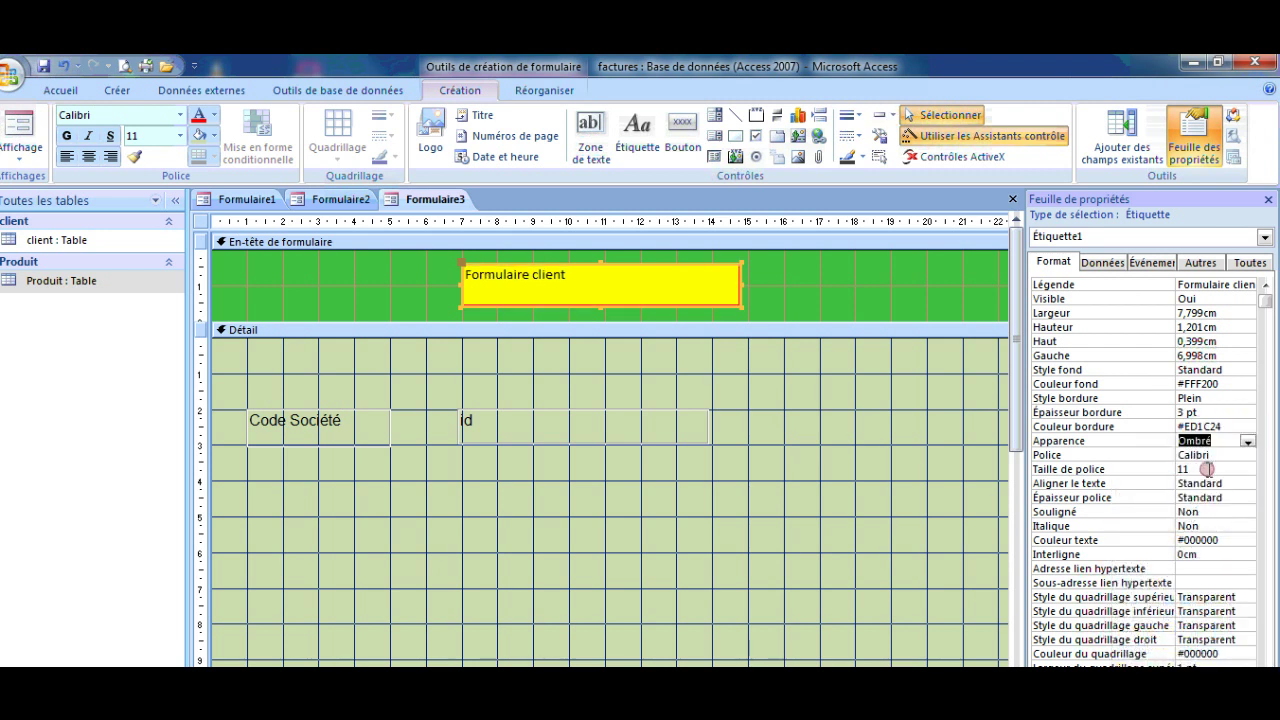
Set the title label's font to Arial Black and its font size to 14
left_click(1241, 458)
left_click(1247, 455)
scroll(1232, 493, "up", 5)
scroll(1232, 493, "up", 6)
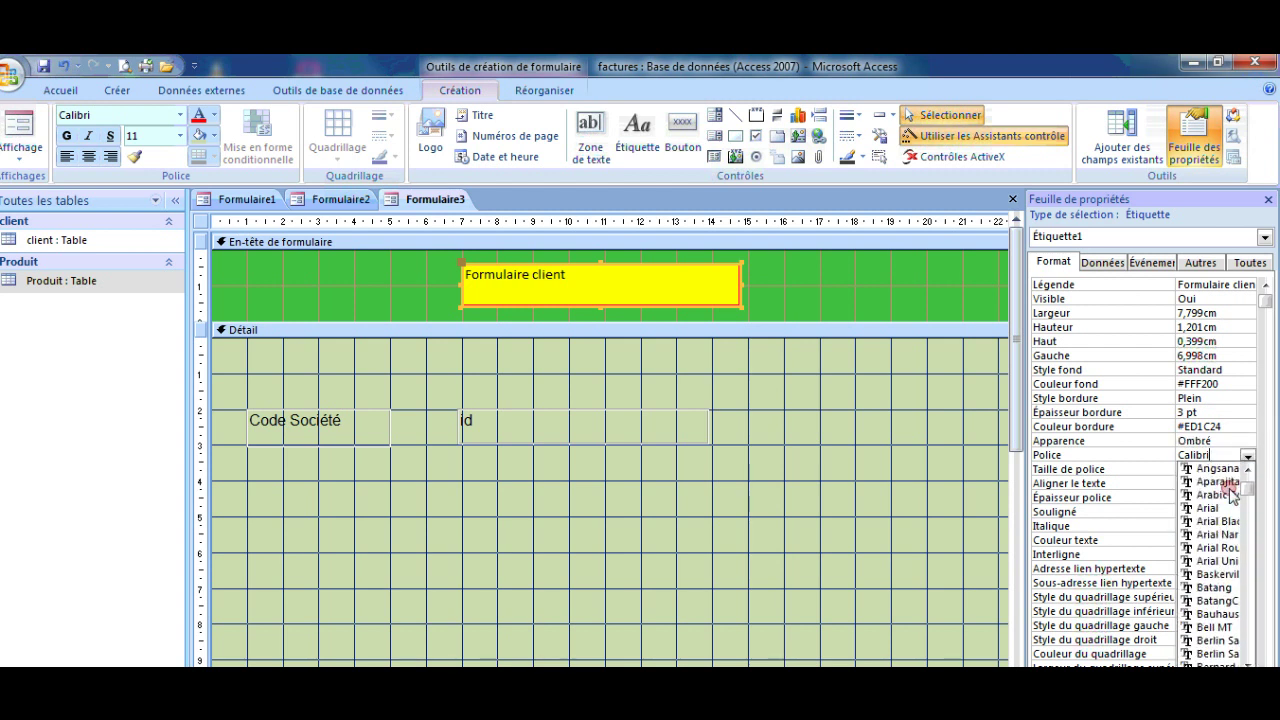
left_click(1213, 523)
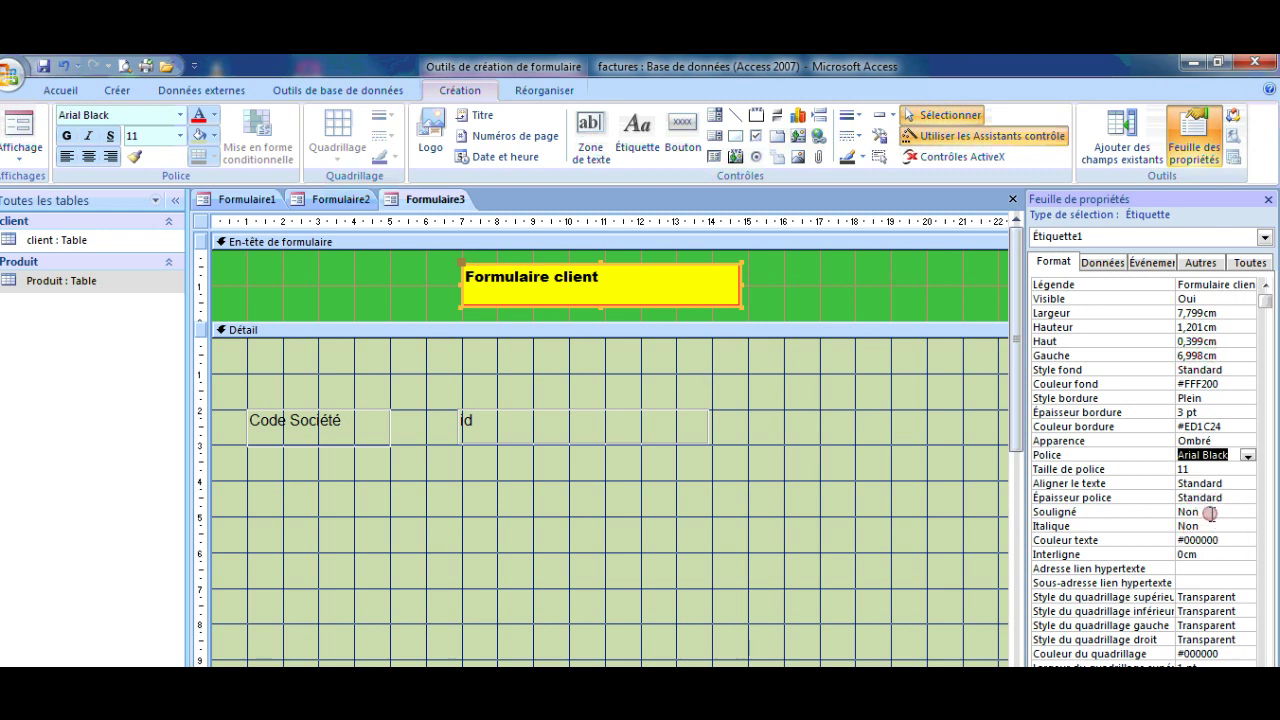
left_click(1245, 469)
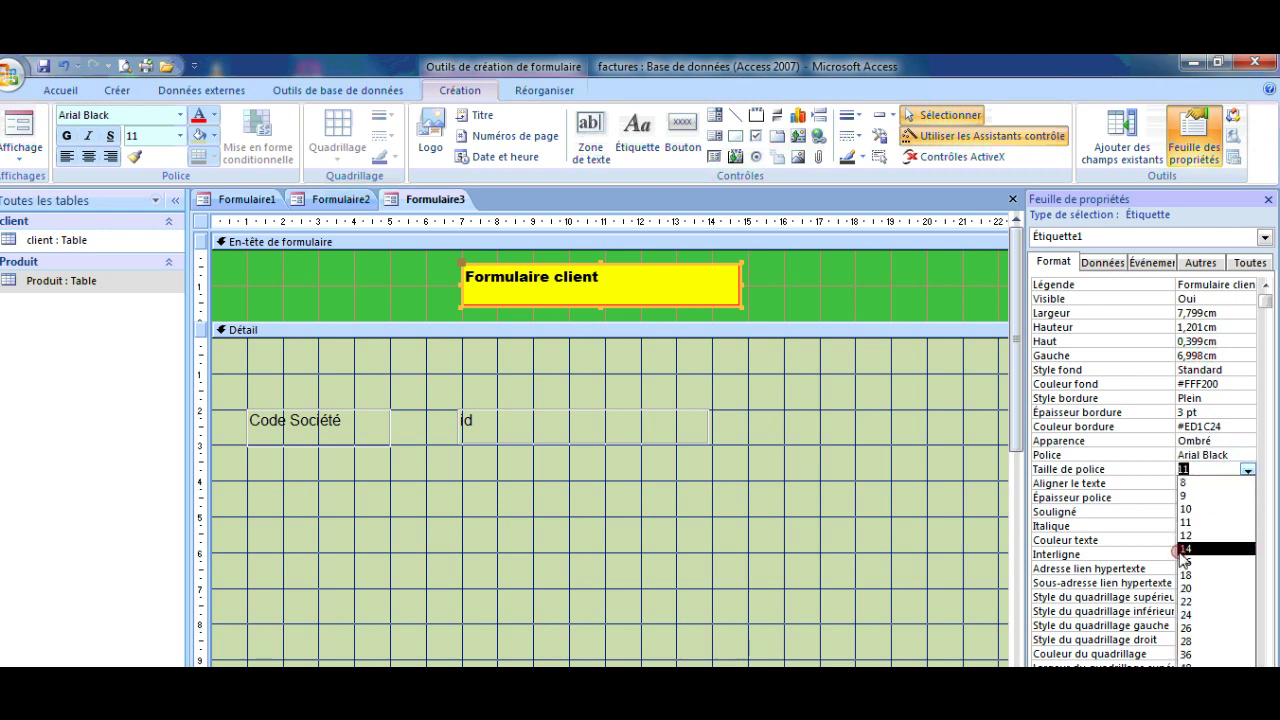
left_click(1188, 548)
Centre the title label's text and set its font weight to Demi-gras
left_click(1242, 484)
left_click(1245, 485)
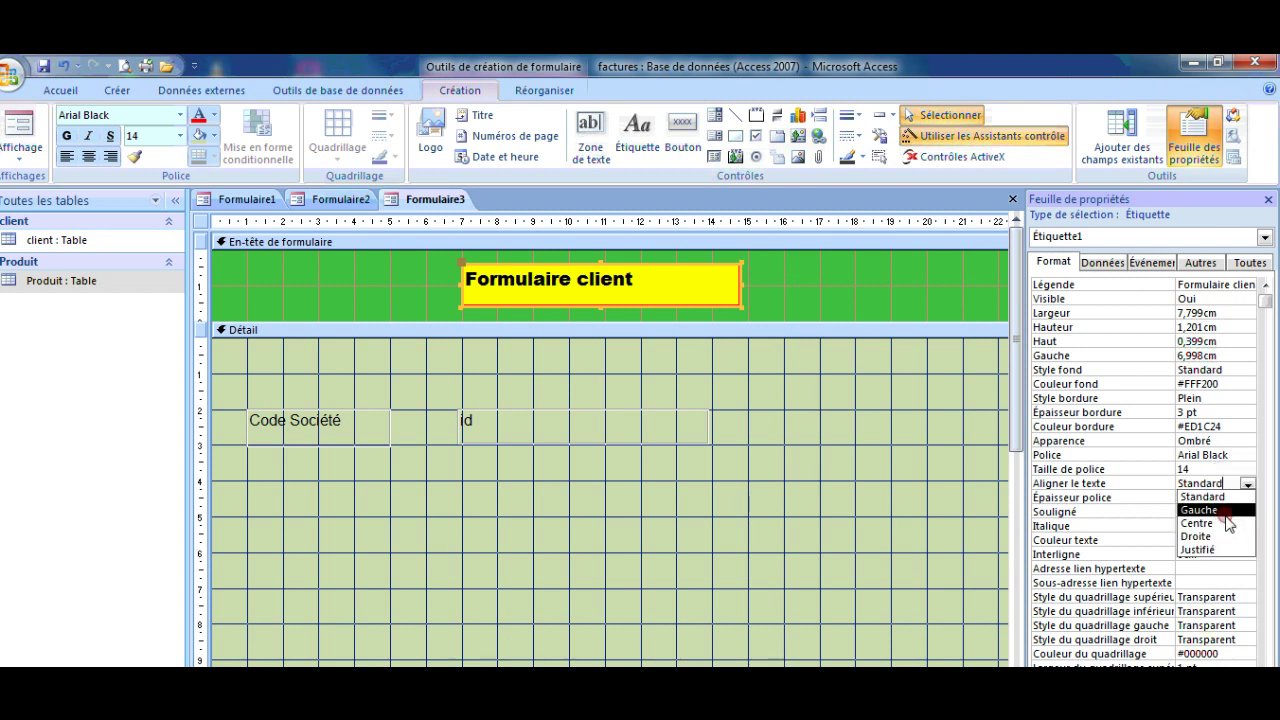
left_click(1224, 520)
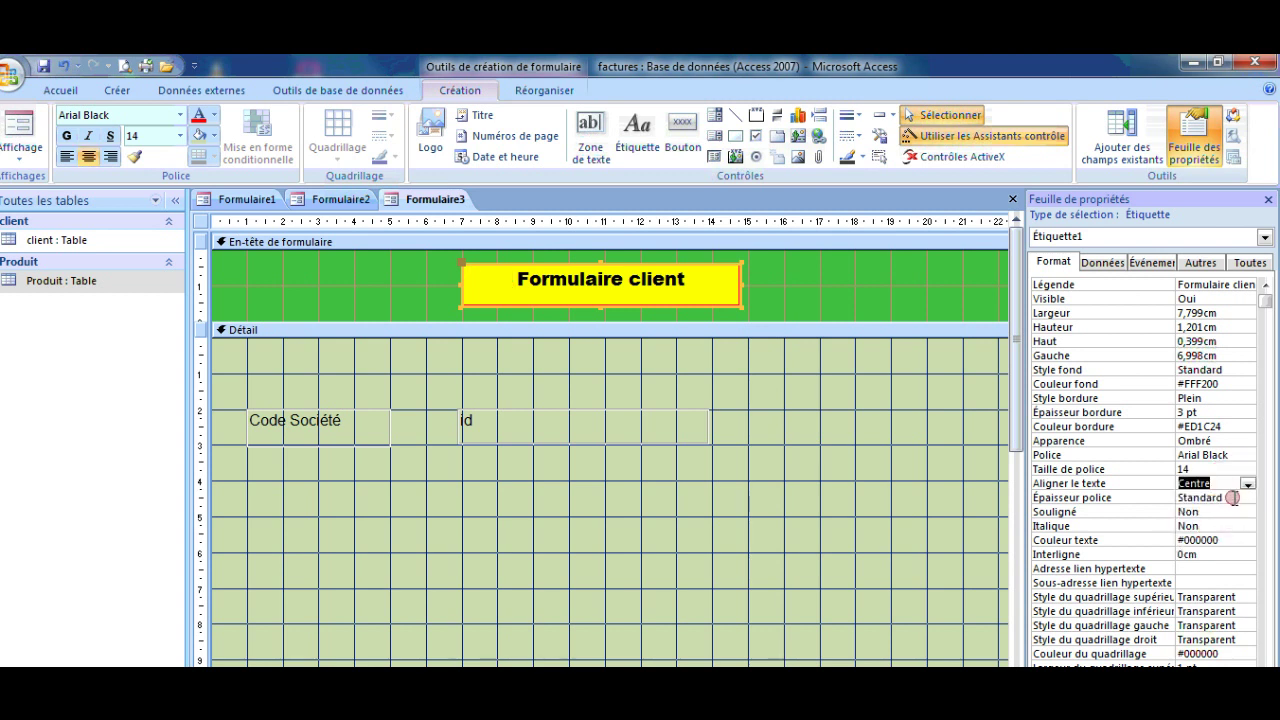
left_click(1230, 496)
left_click(1247, 498)
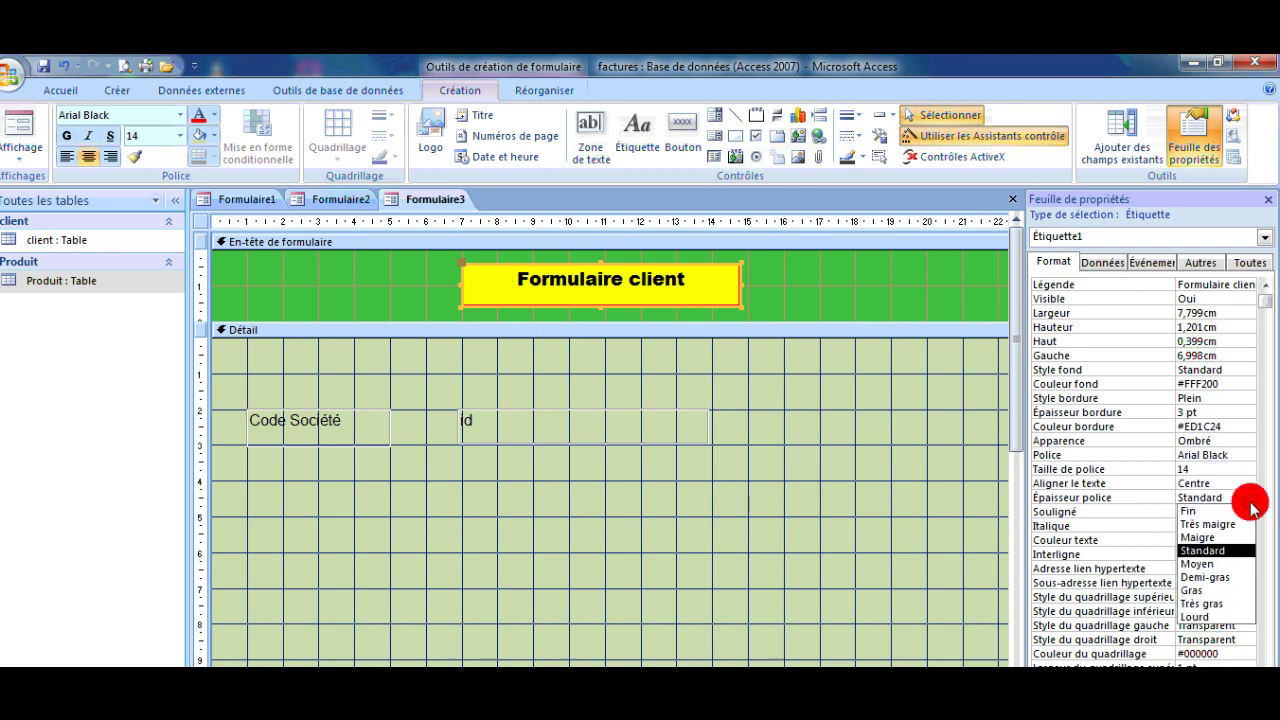
left_click(1208, 577)
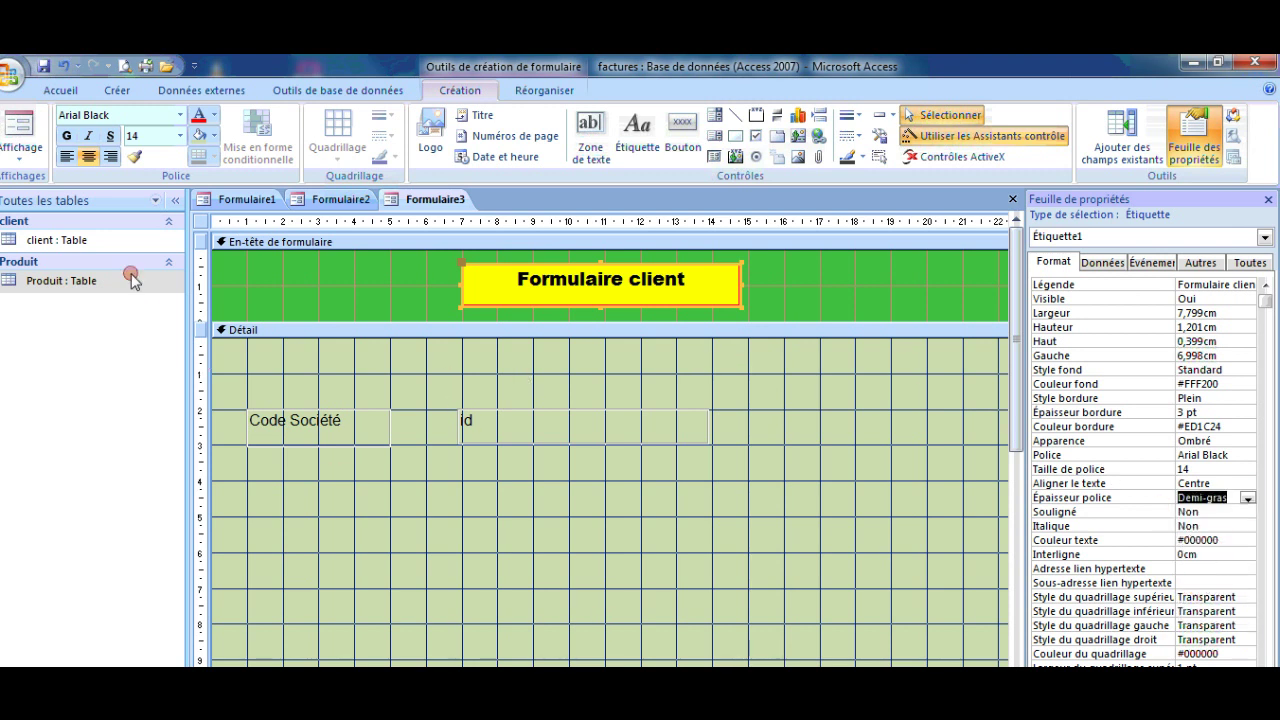
Preview Formulaire3 in Form view, and return it to Design view
left_click(4, 120)
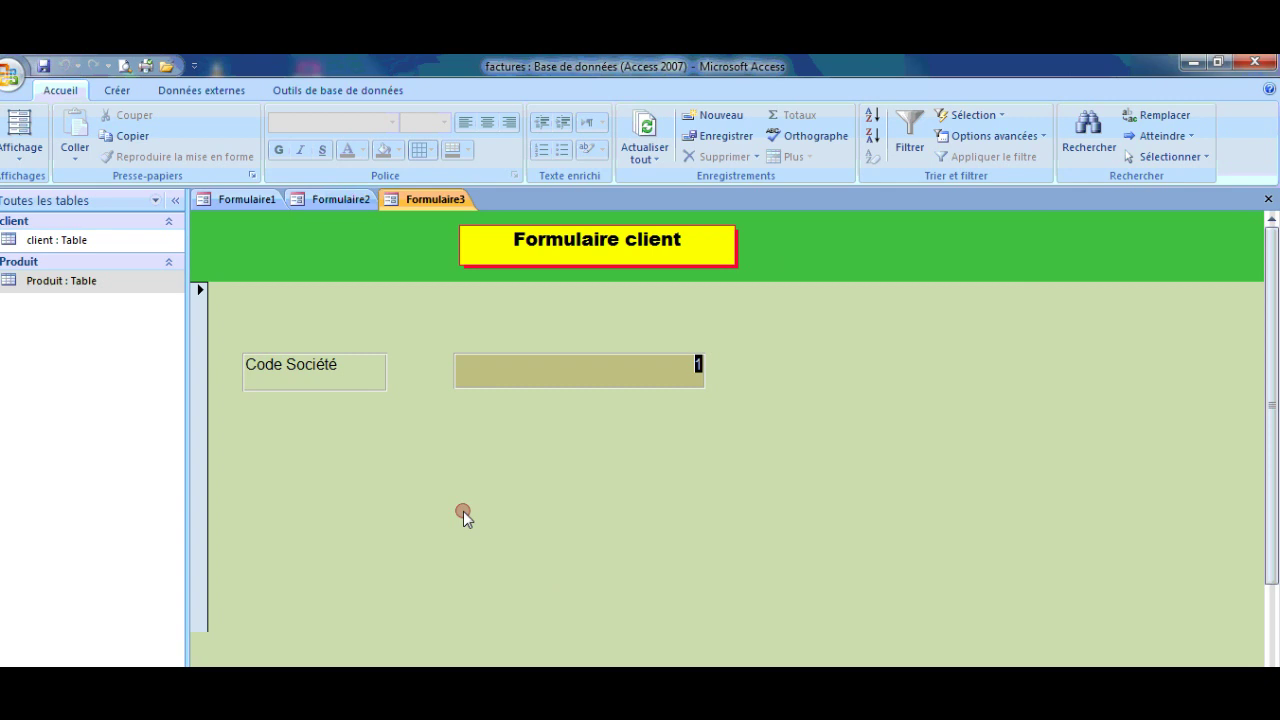
left_click(22, 155)
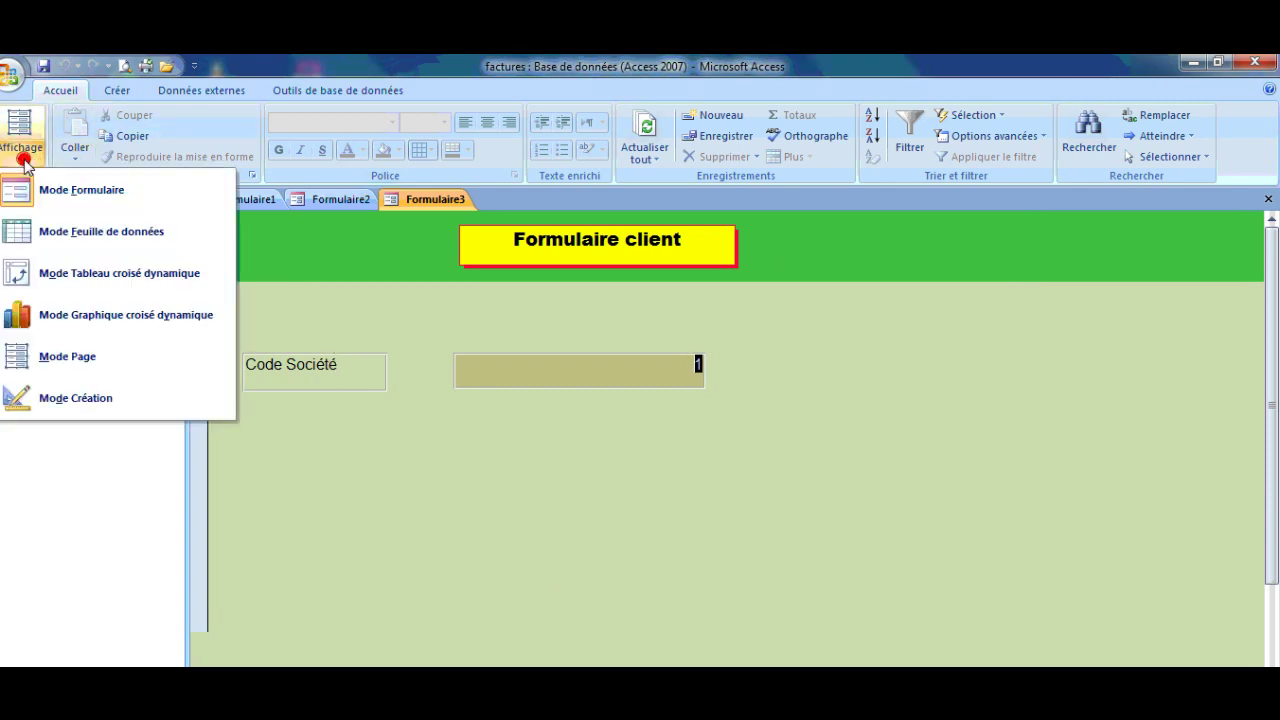
left_click(100, 402)
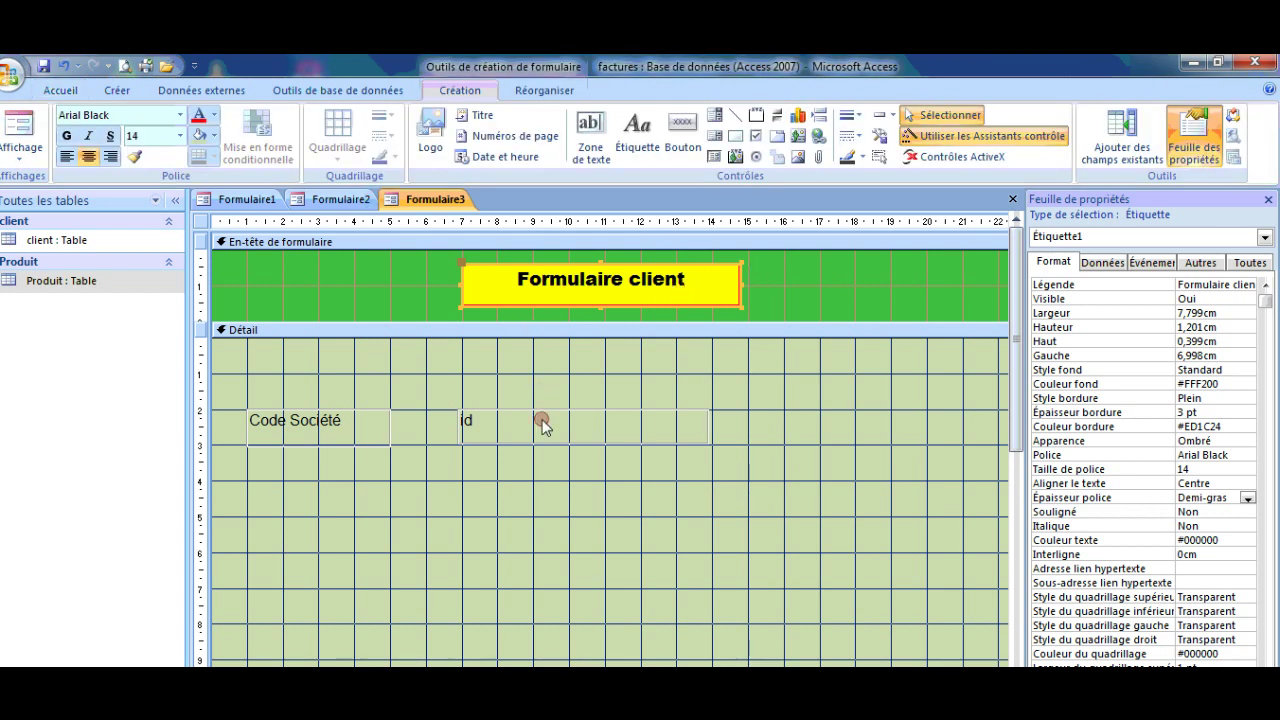
Add the nomSociete field from the client table to the Détail section, below the Code Société row
left_click(492, 466)
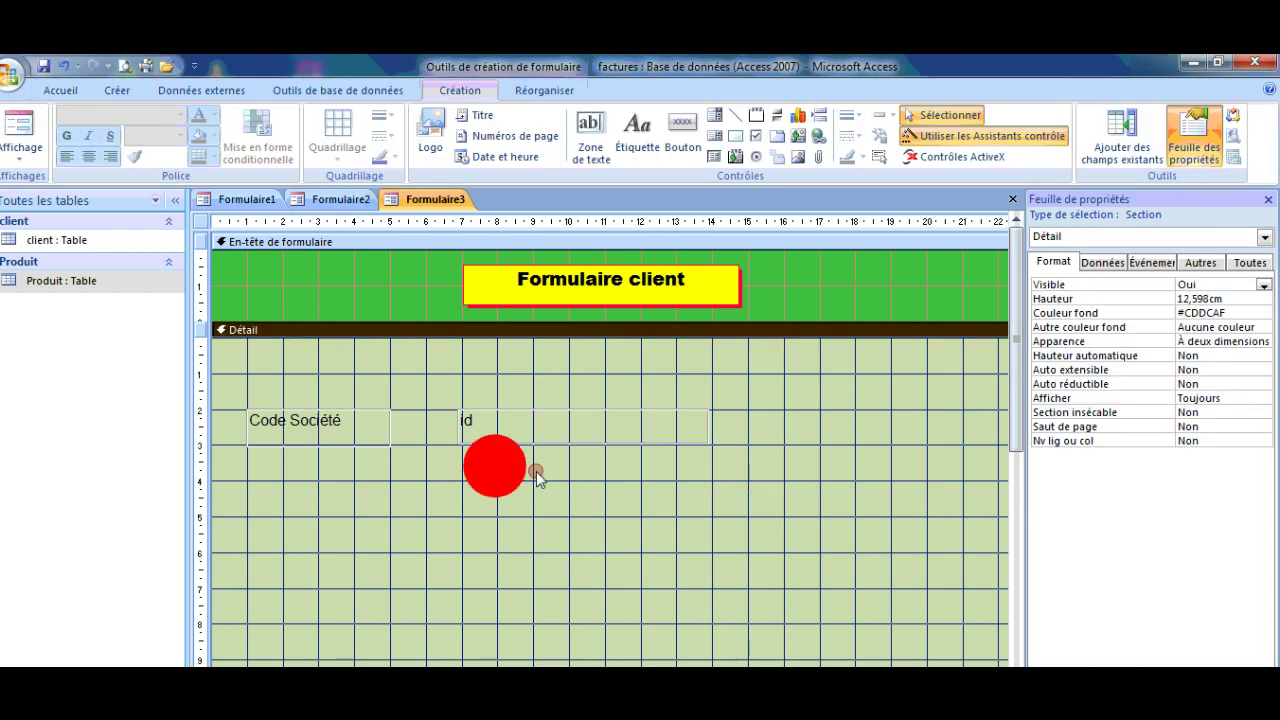
left_click(1110, 140)
left_click(1082, 253)
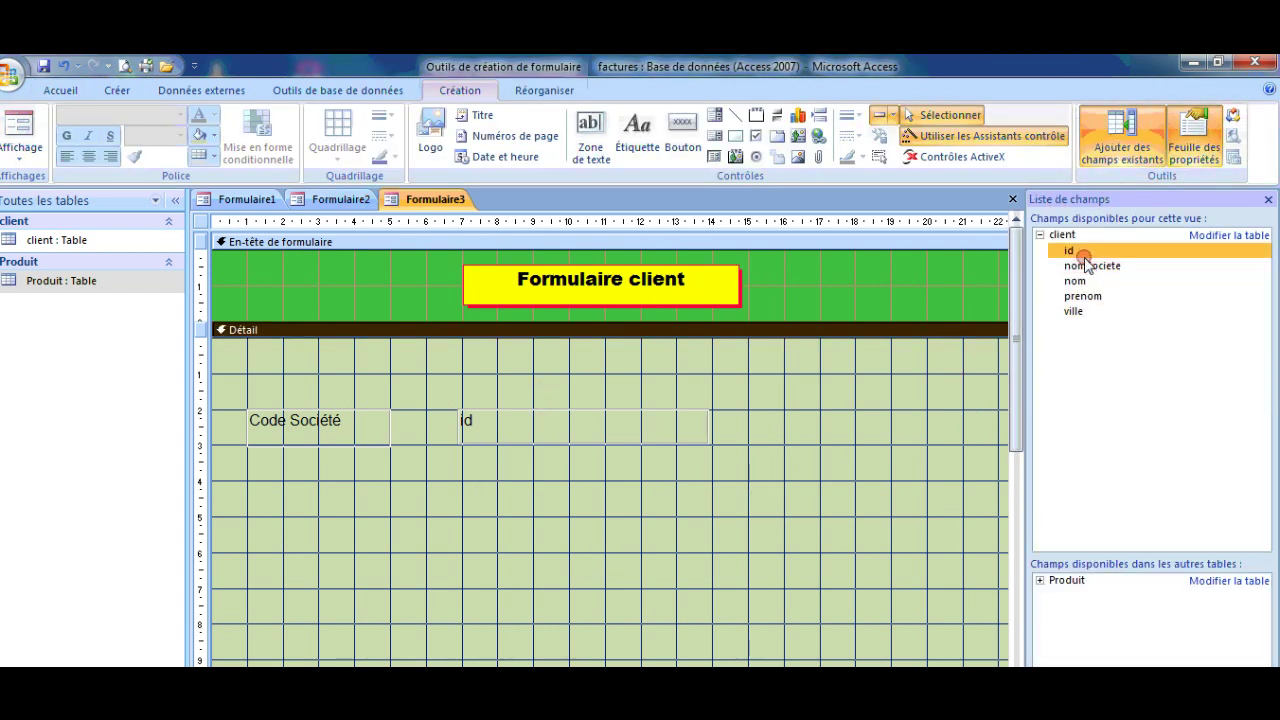
left_click(1090, 266)
left_click_drag(1095, 267, 887, 305)
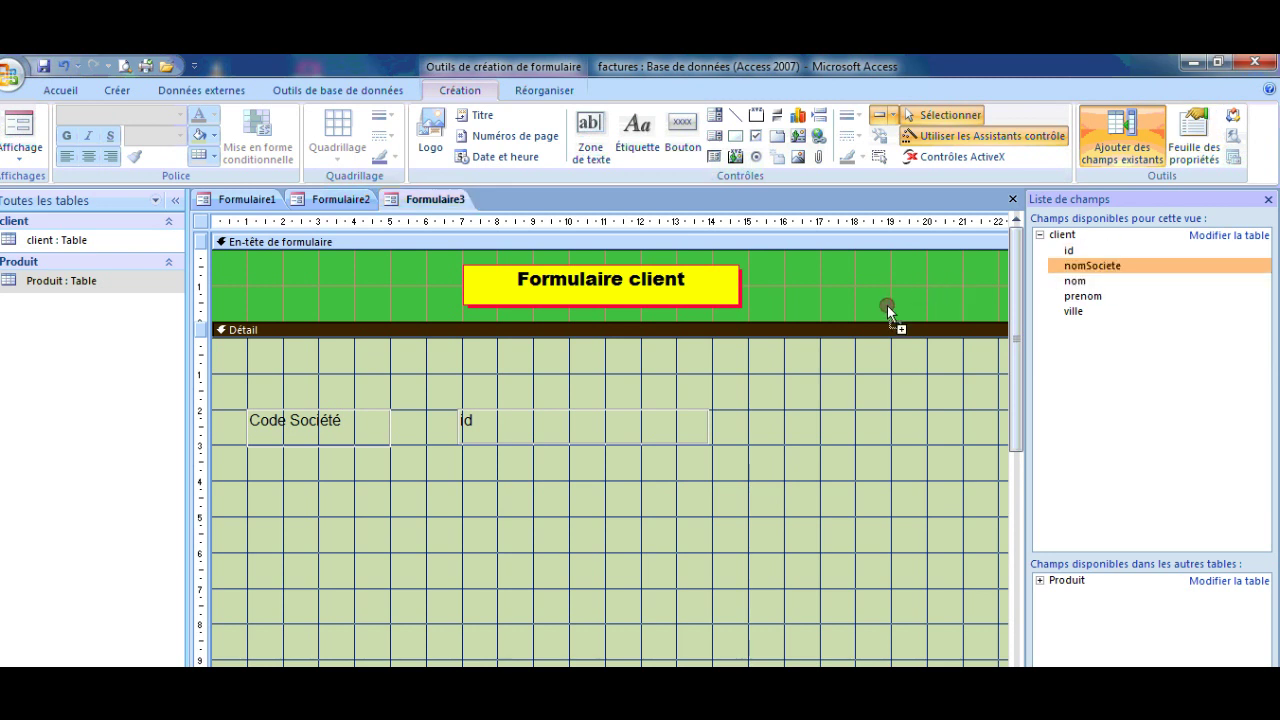
left_click_drag(309, 501, 306, 498)
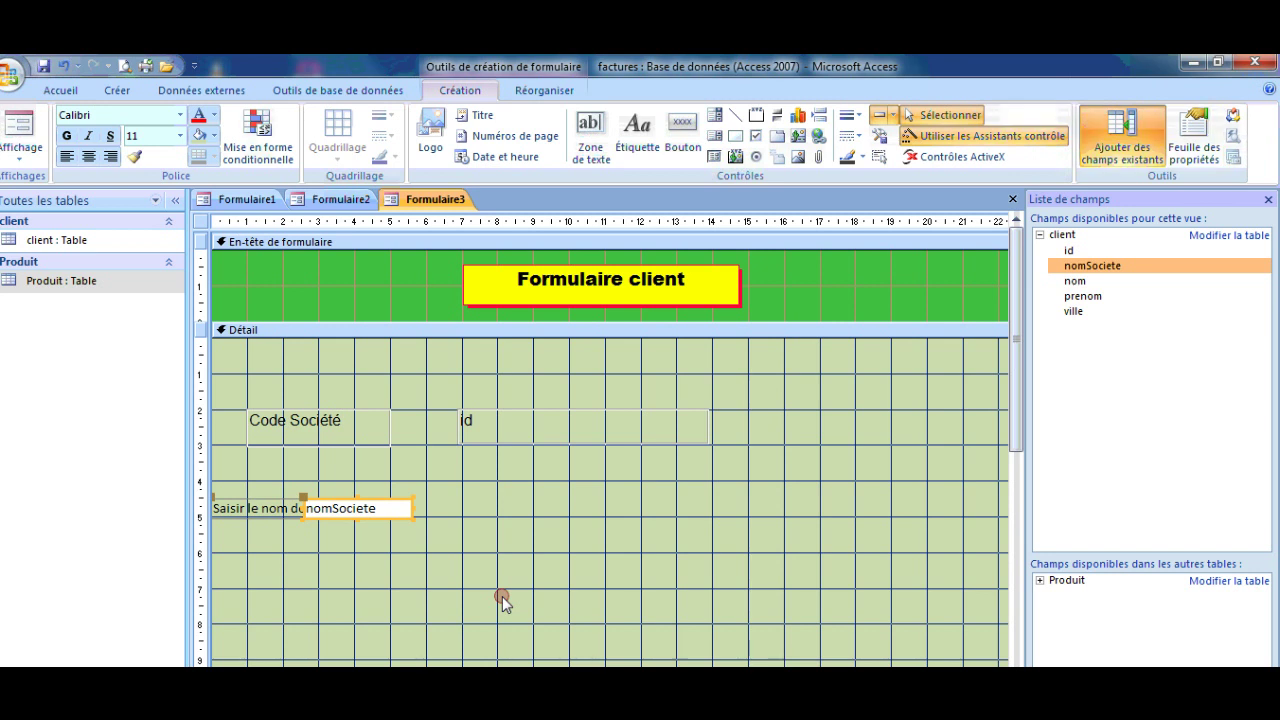
Switch to Formulaire1 to examine the finished client form
left_click(248, 199)
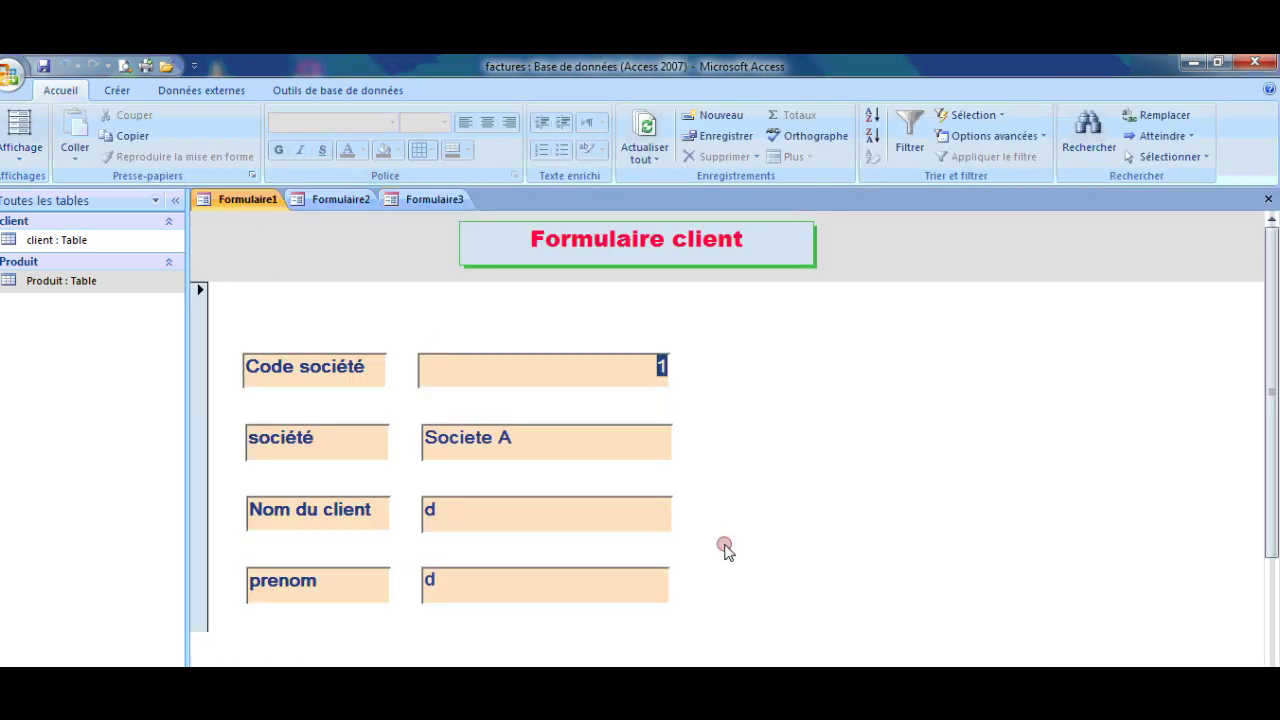